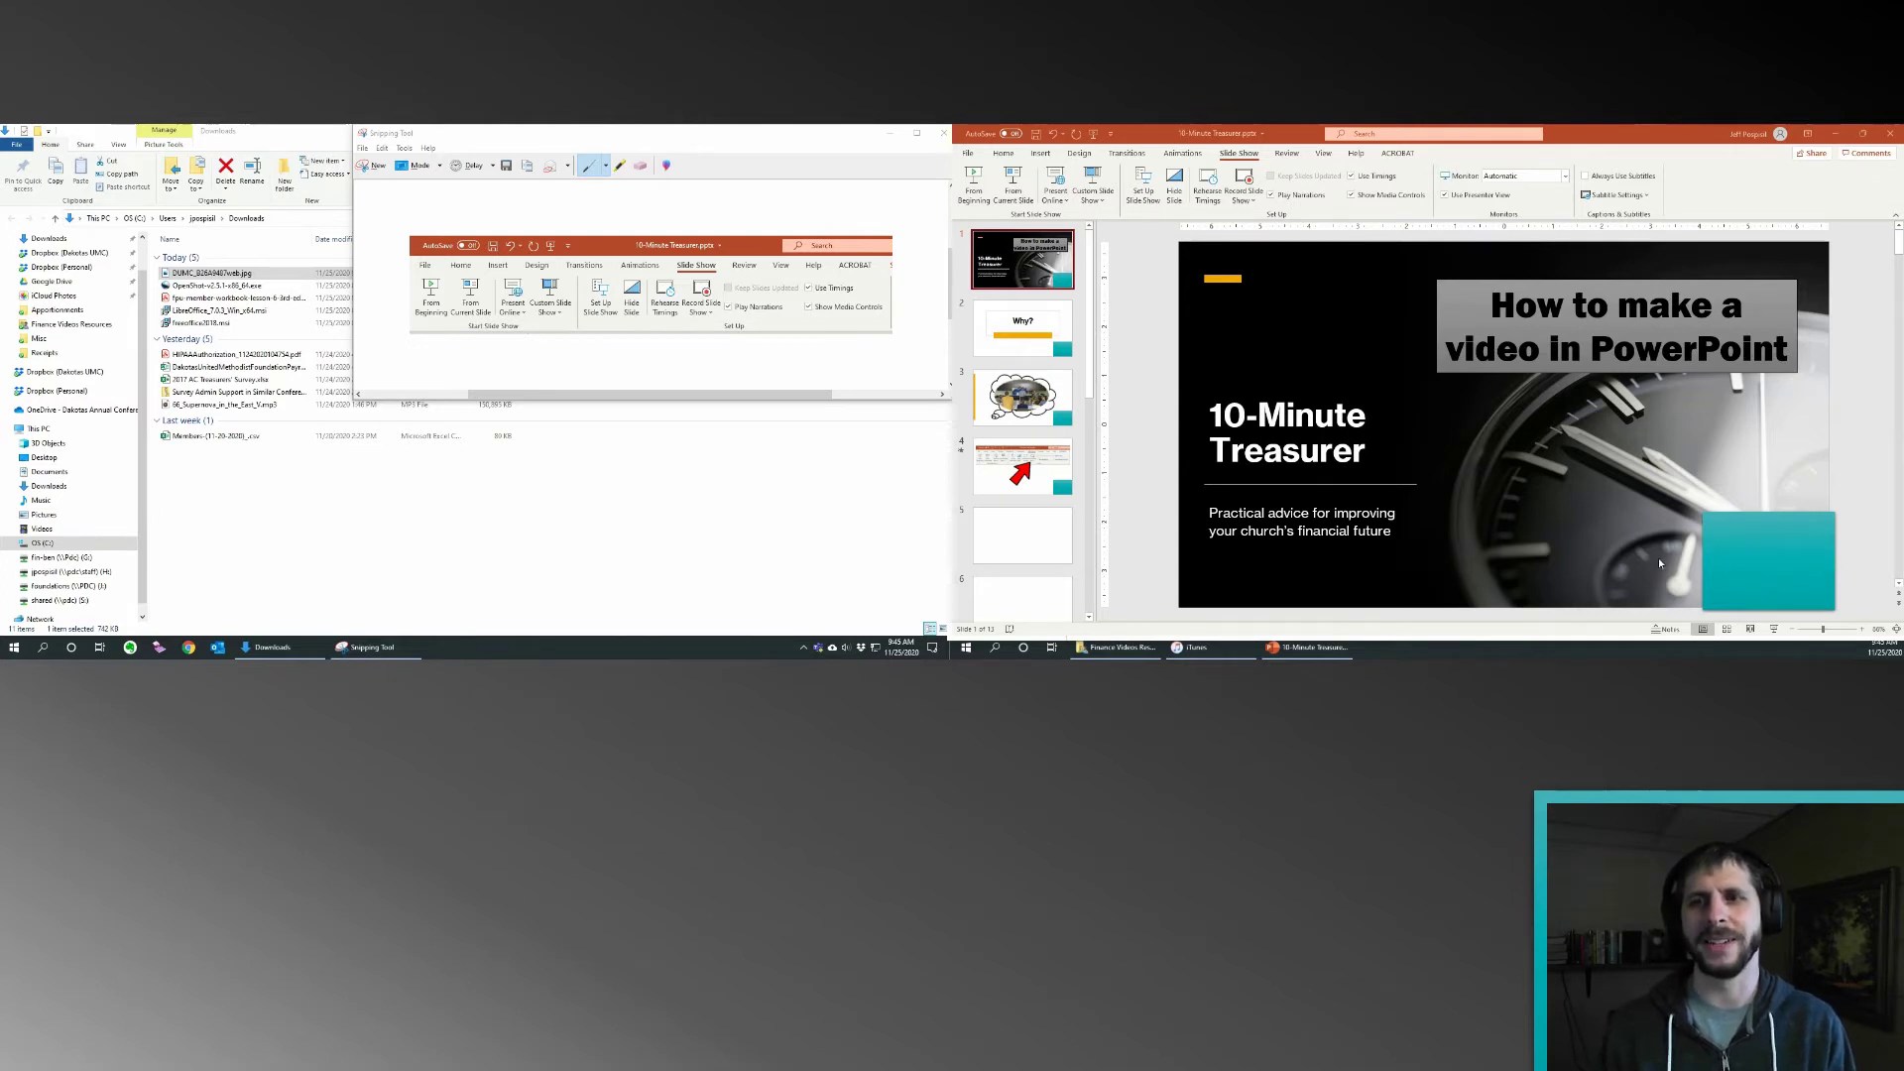
Step: Start Record Slide Show from the beginning on the title slide
left_click(1241, 179)
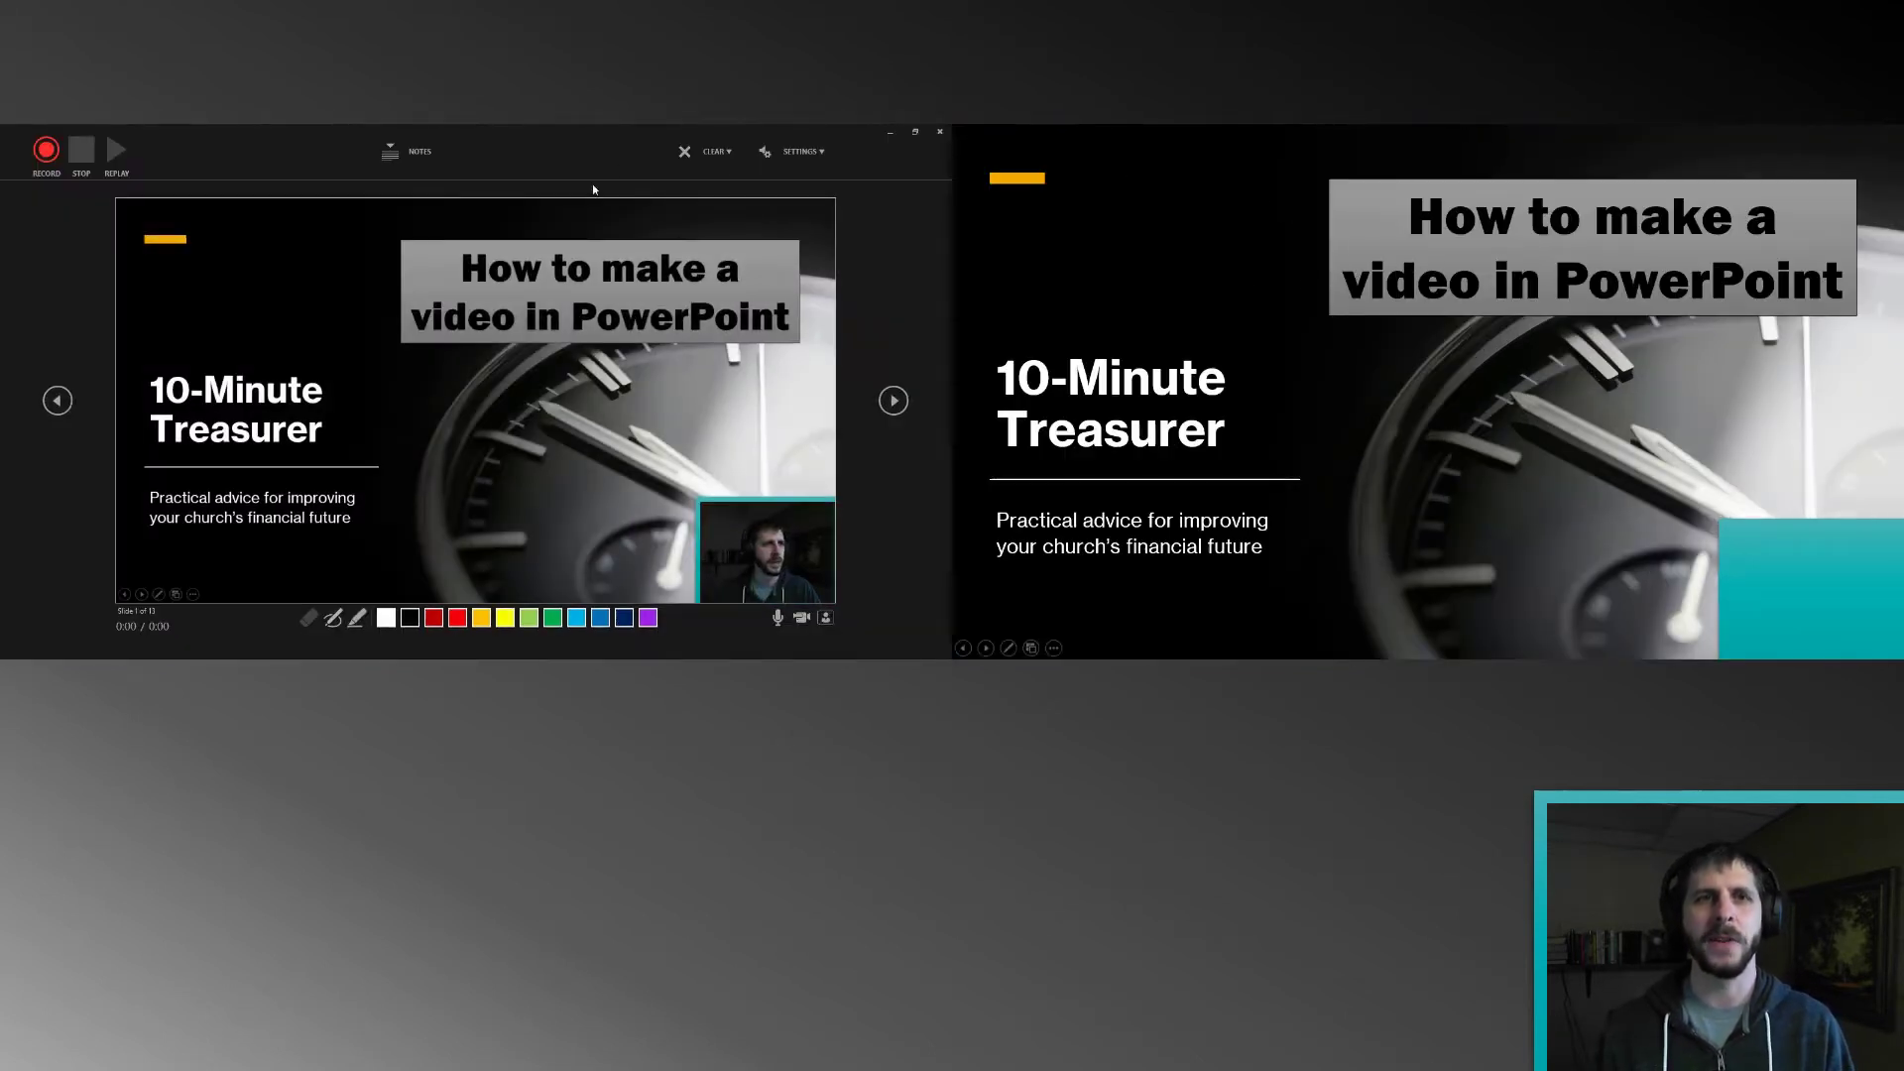
left_click(784, 541)
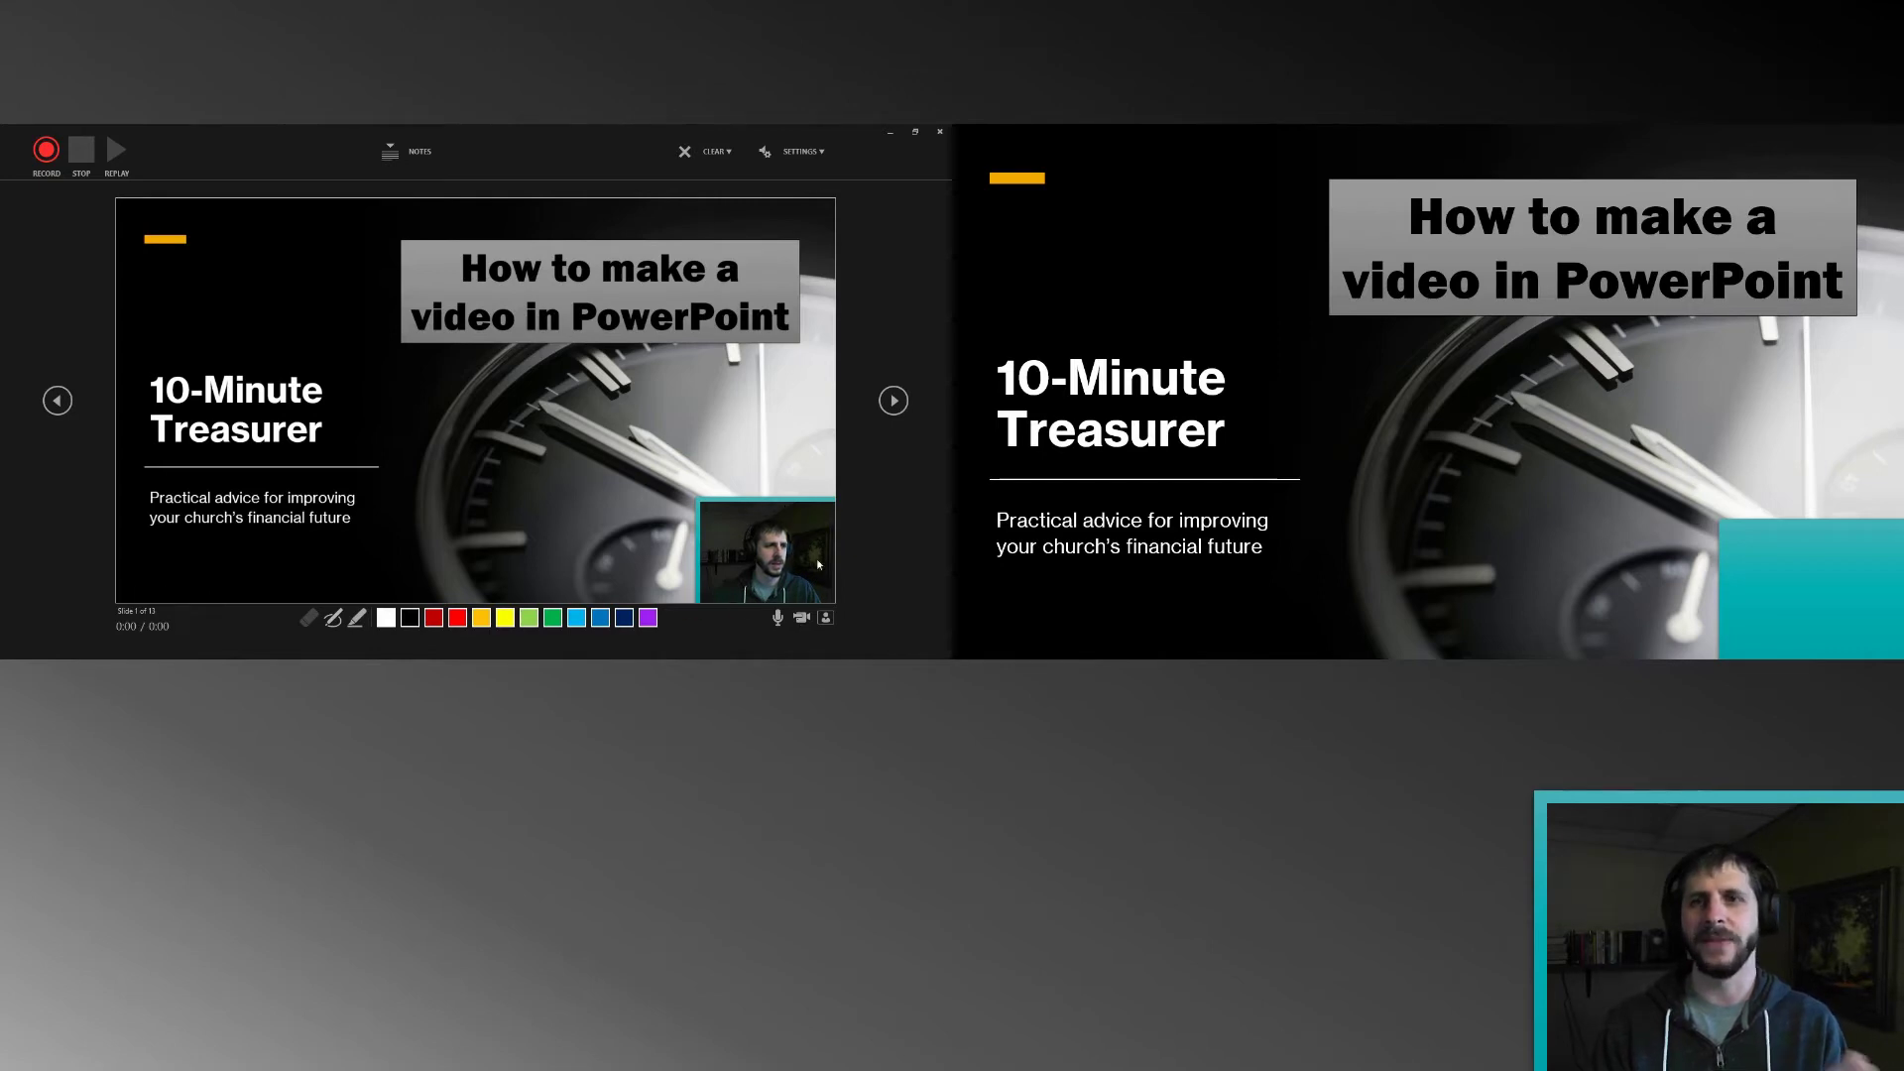
left_click(817, 565)
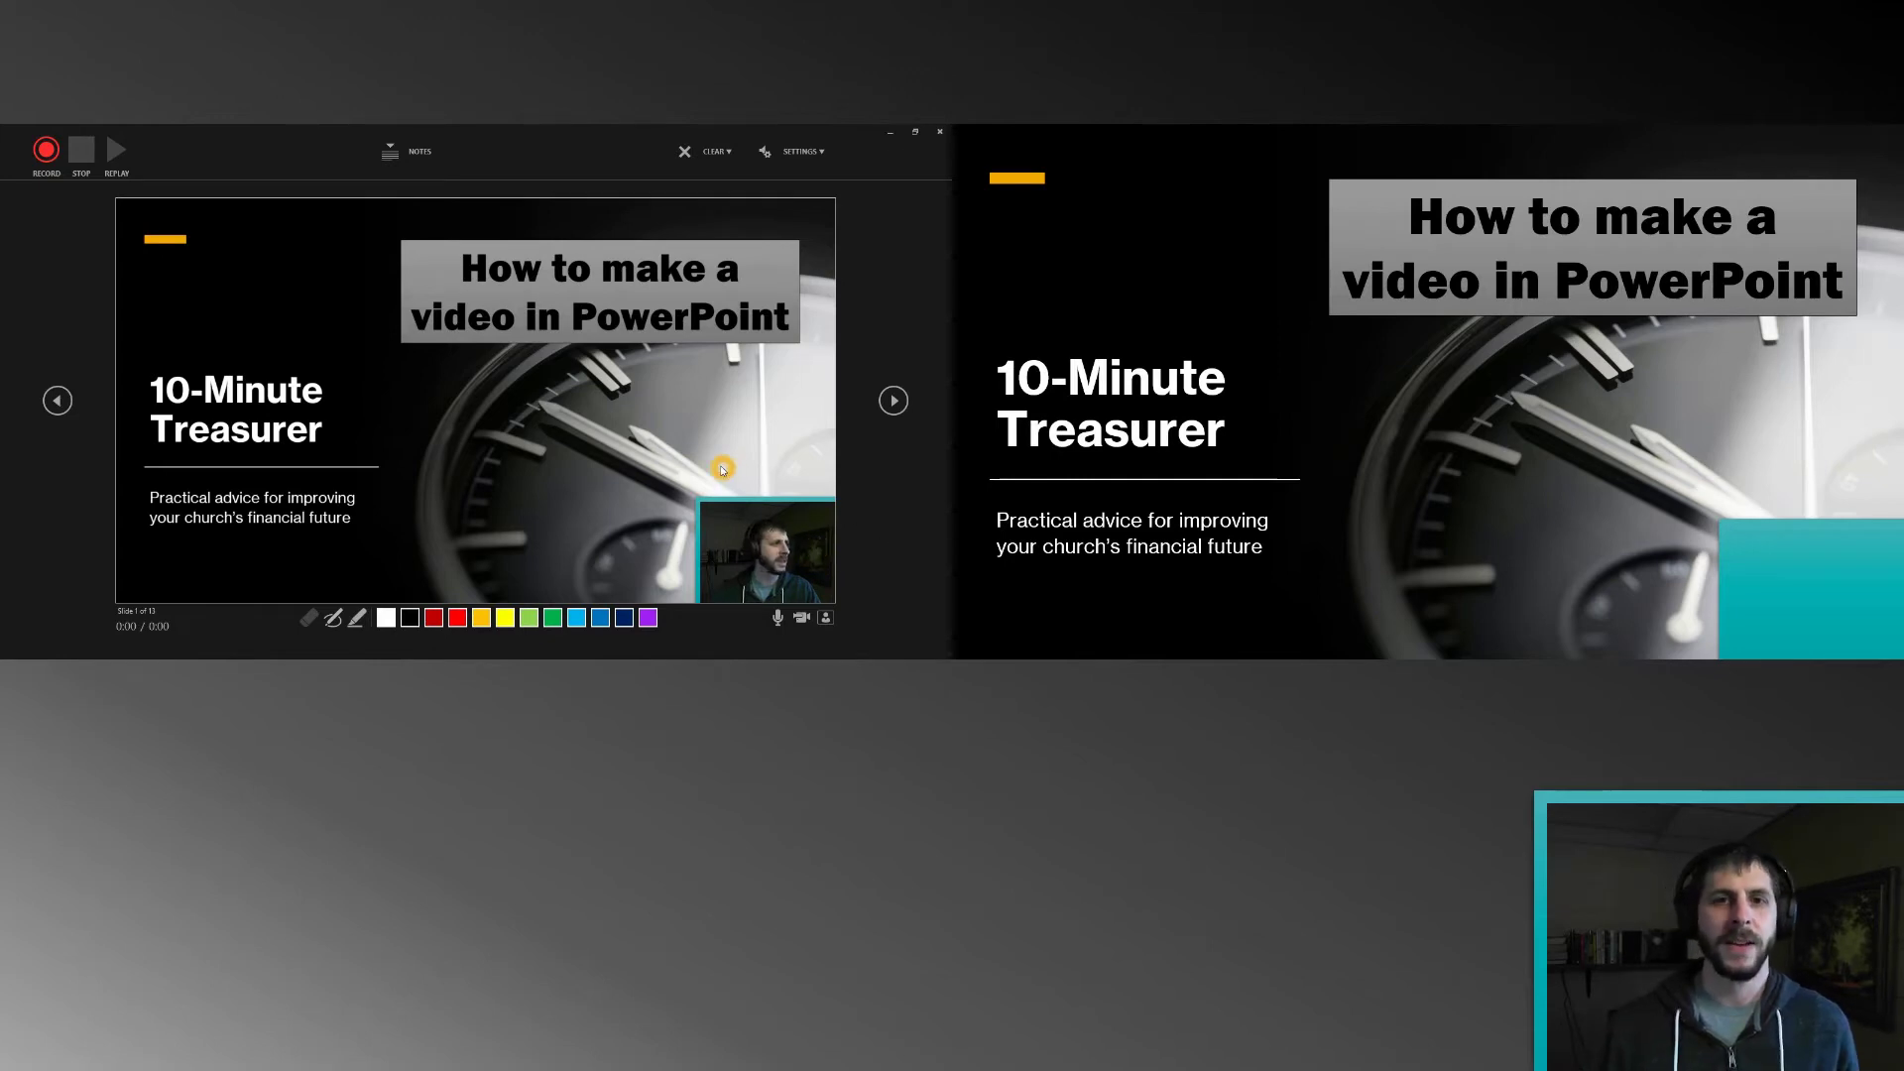
Step: Turn the webcam preview off and back on in the slide's lower-right corner
left_click(825, 617)
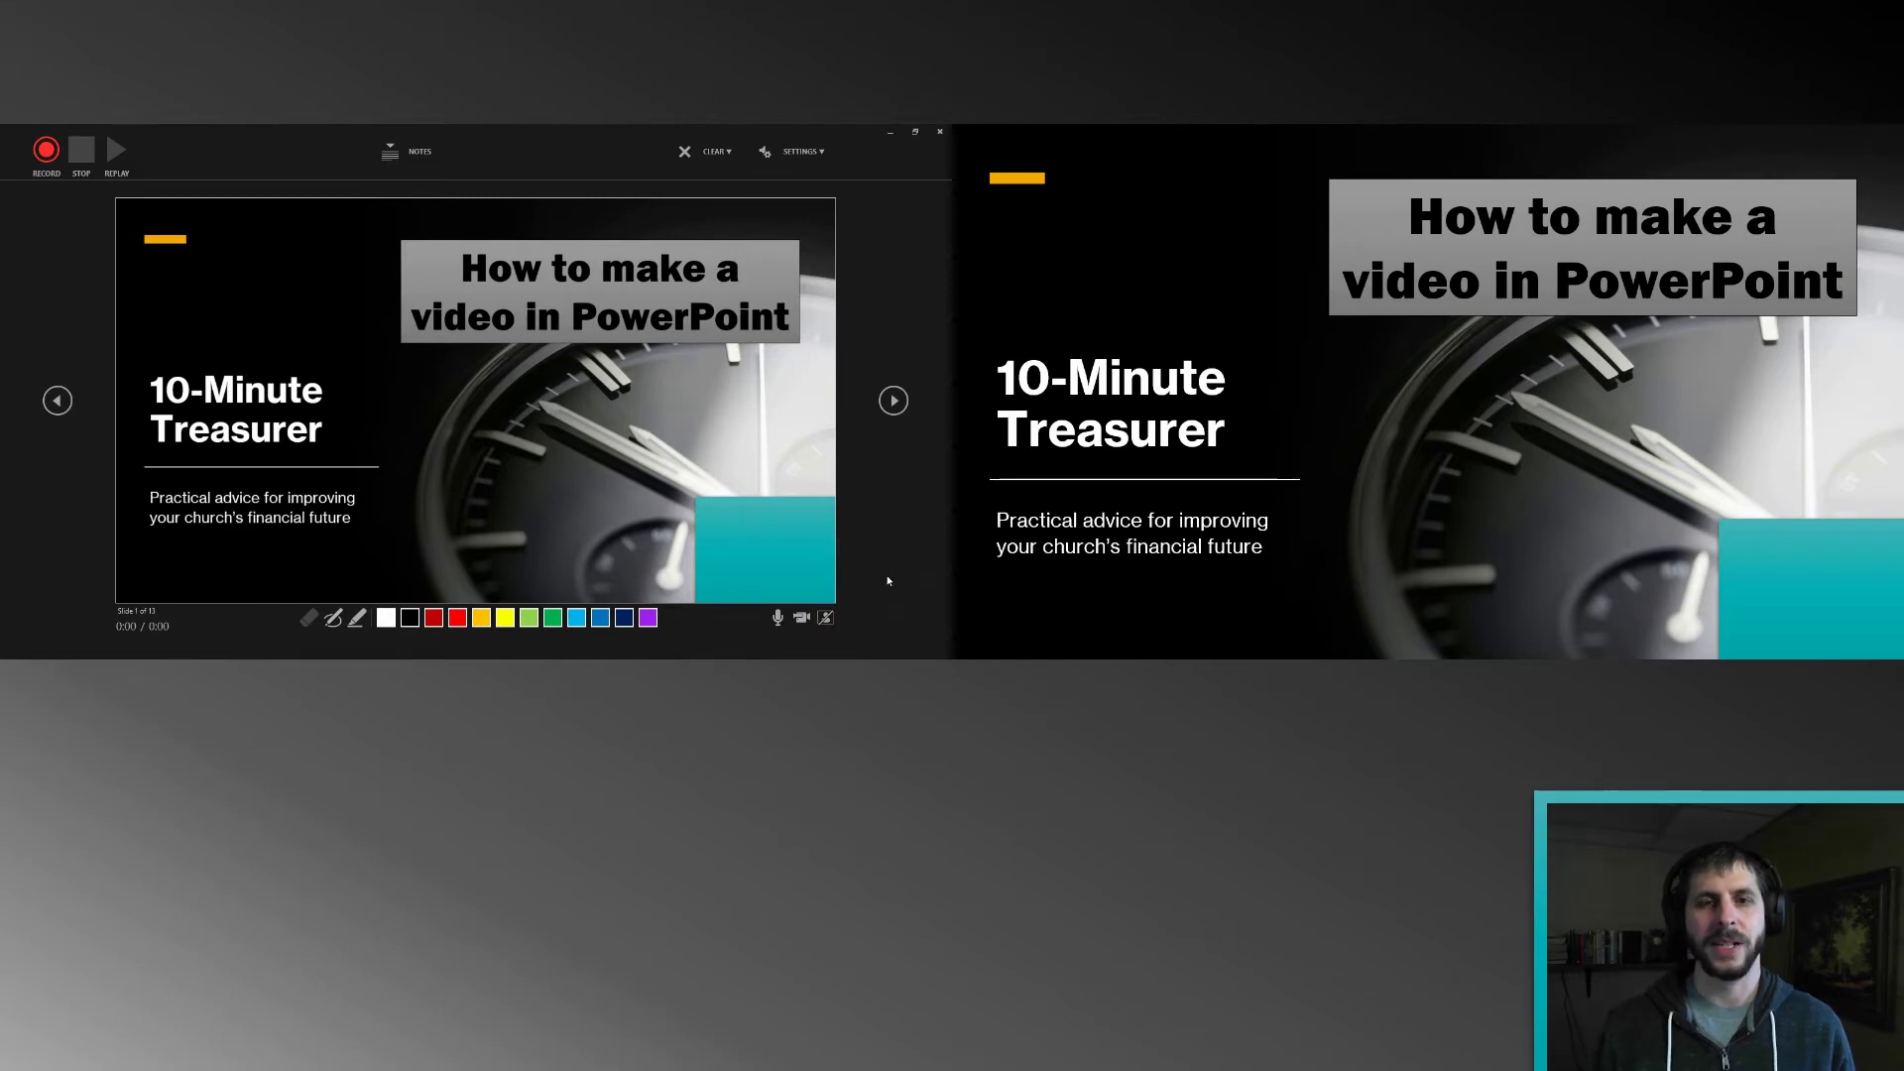
left_click(825, 617)
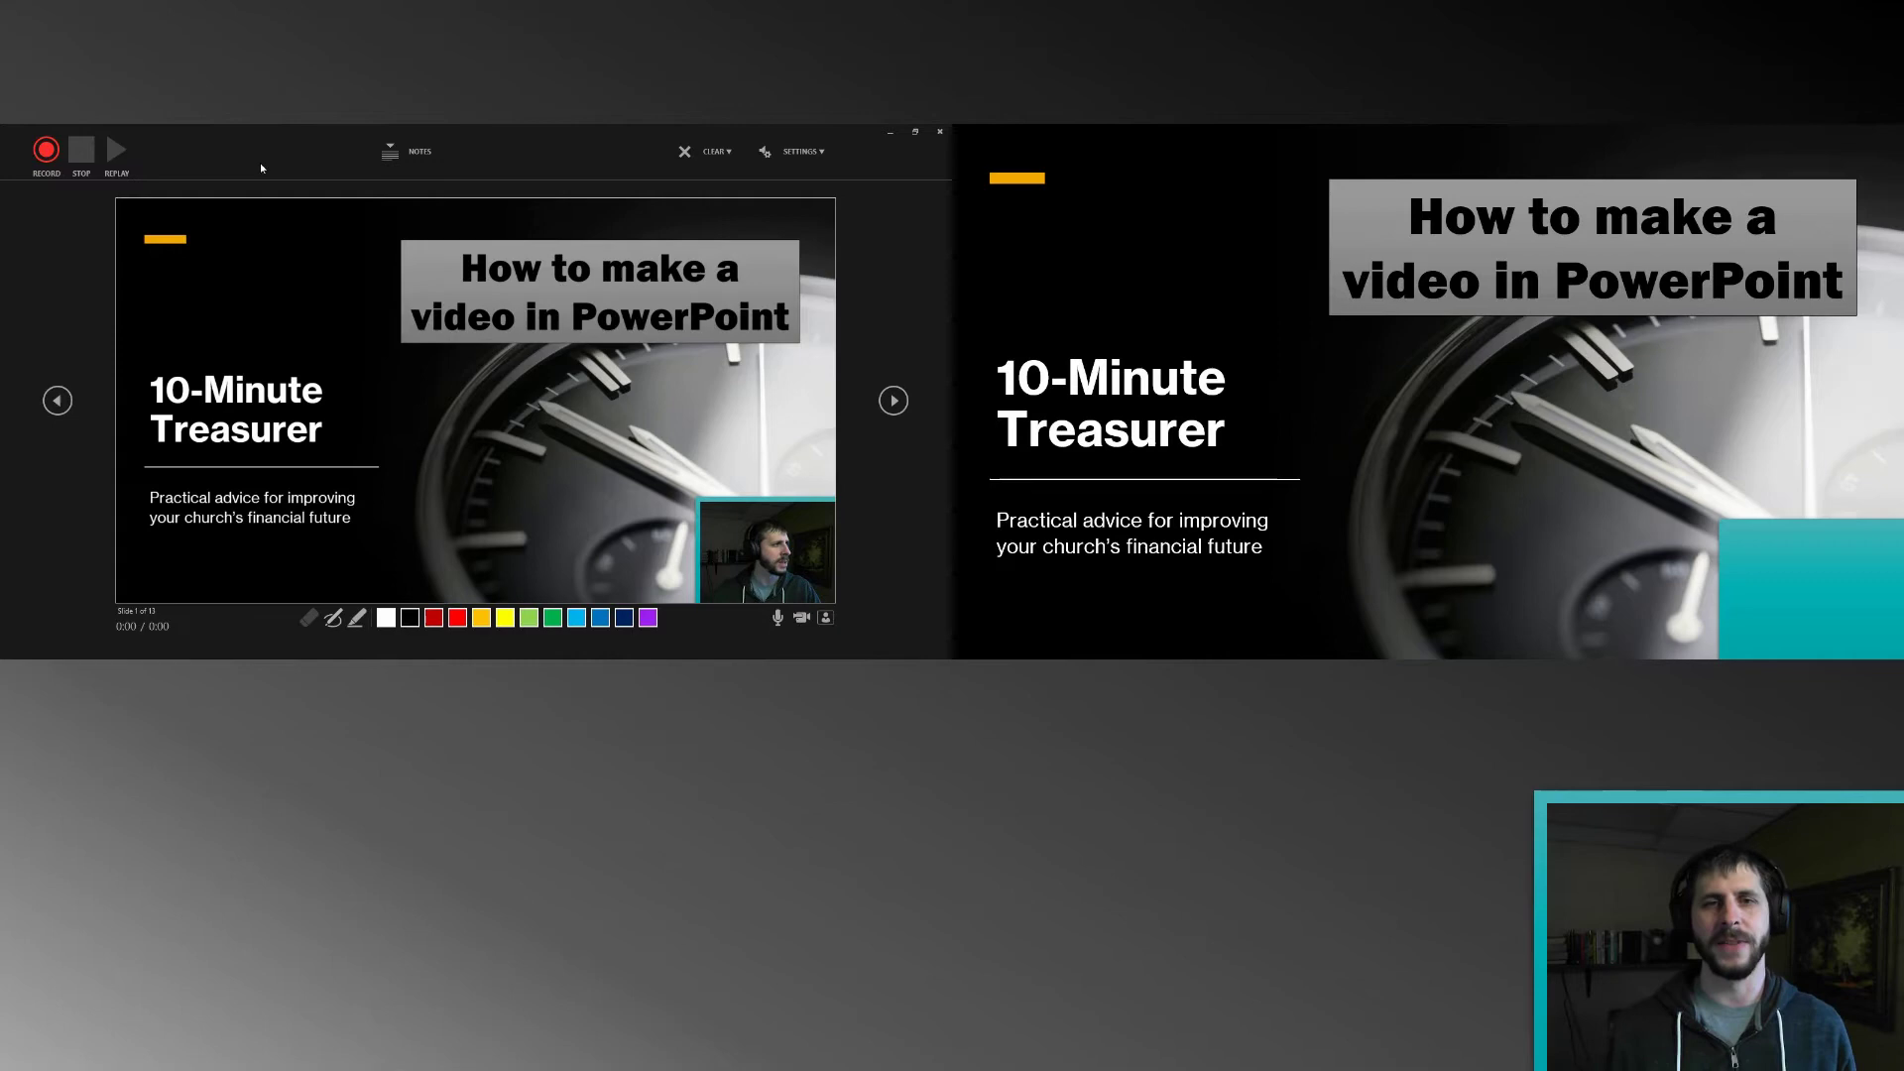
left_click(84, 149)
Step: Record about 18 seconds of webcam narration over the title slide and into the Why? slide, then stop
left_click(46, 150)
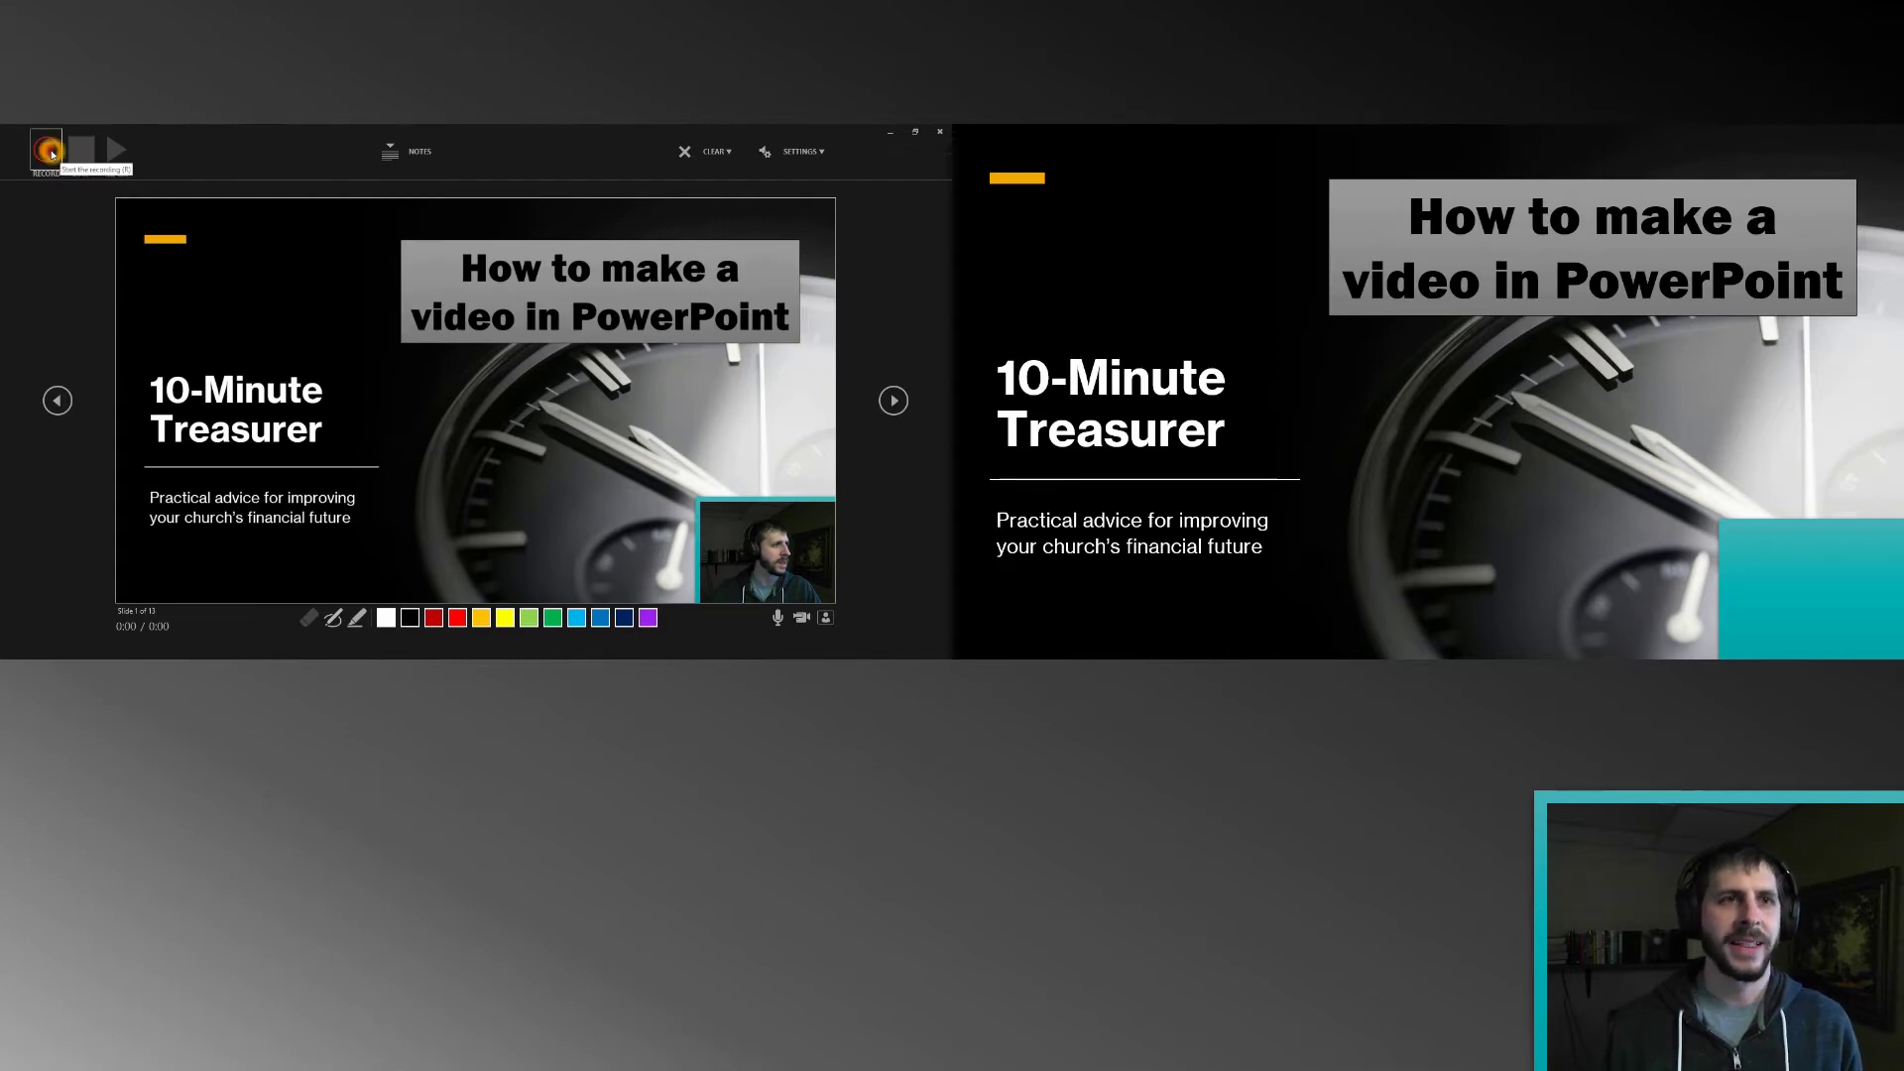
left_click(42, 152)
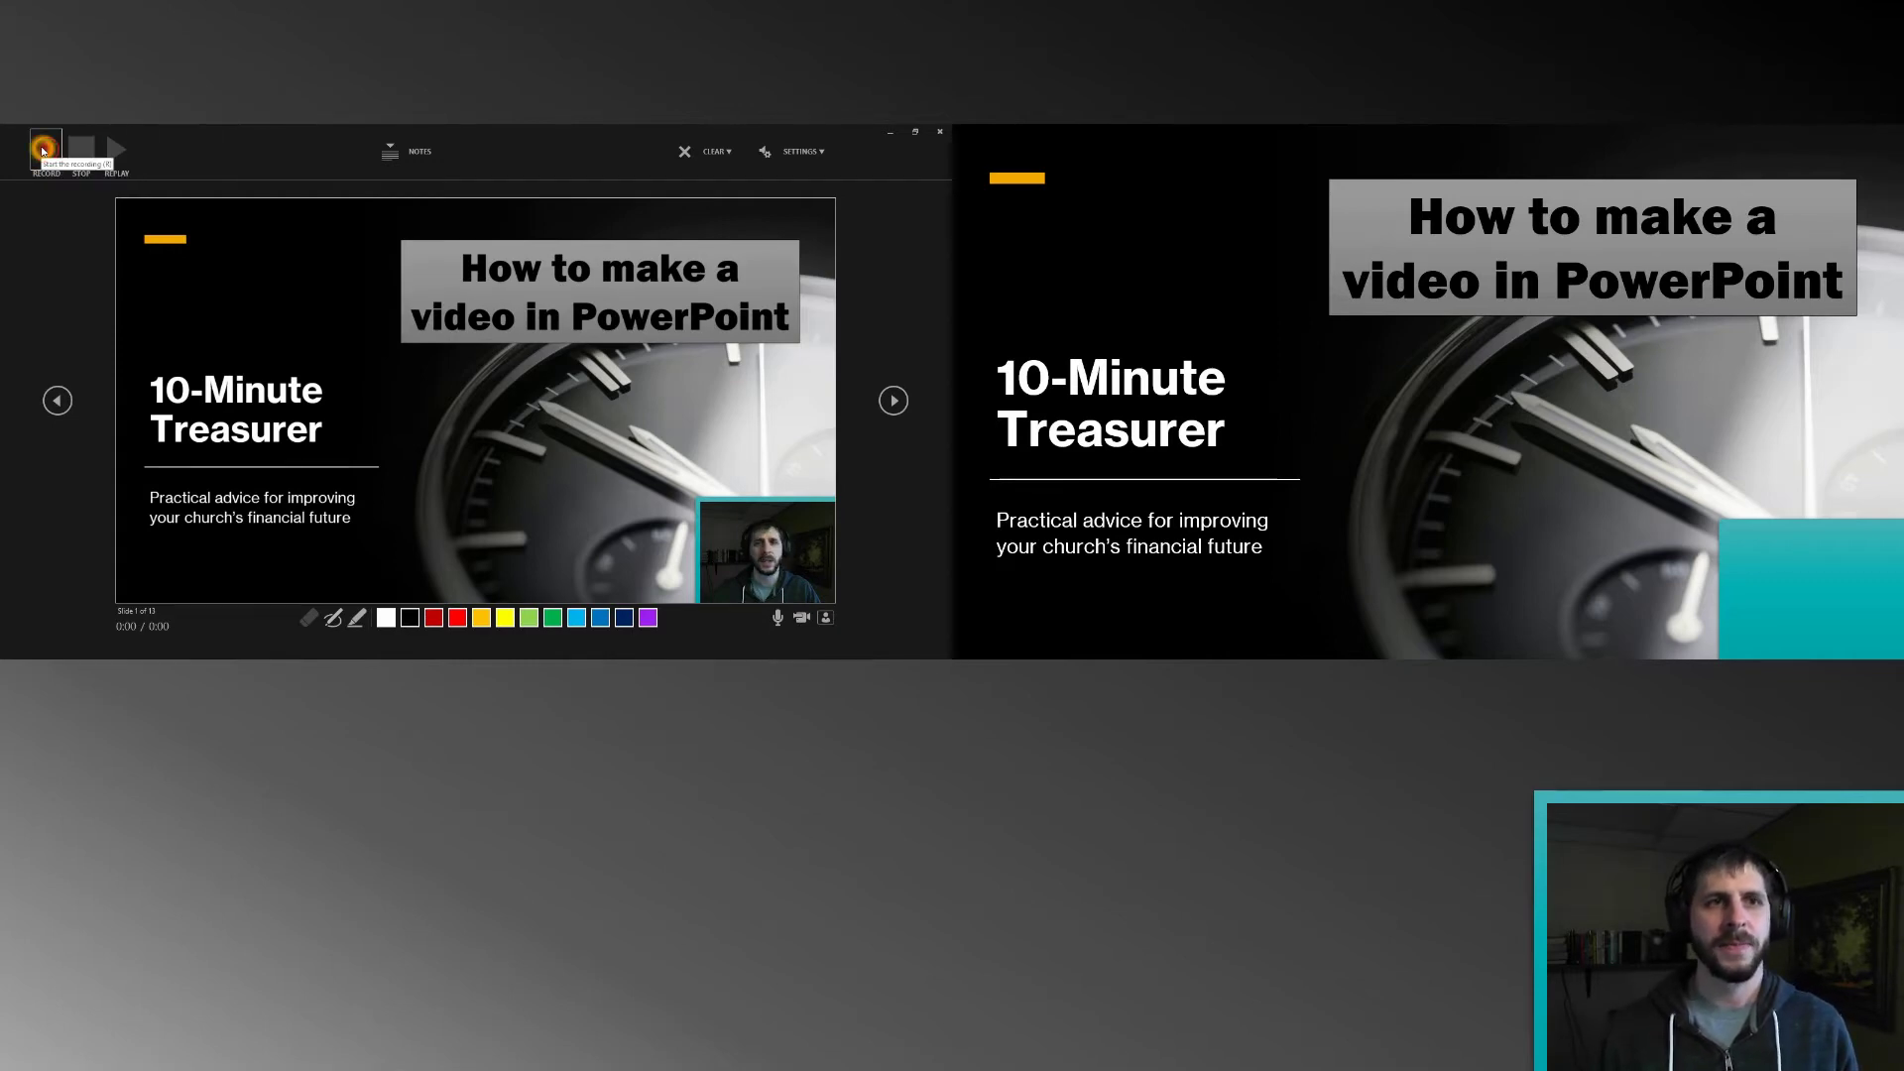
left_click(156, 154)
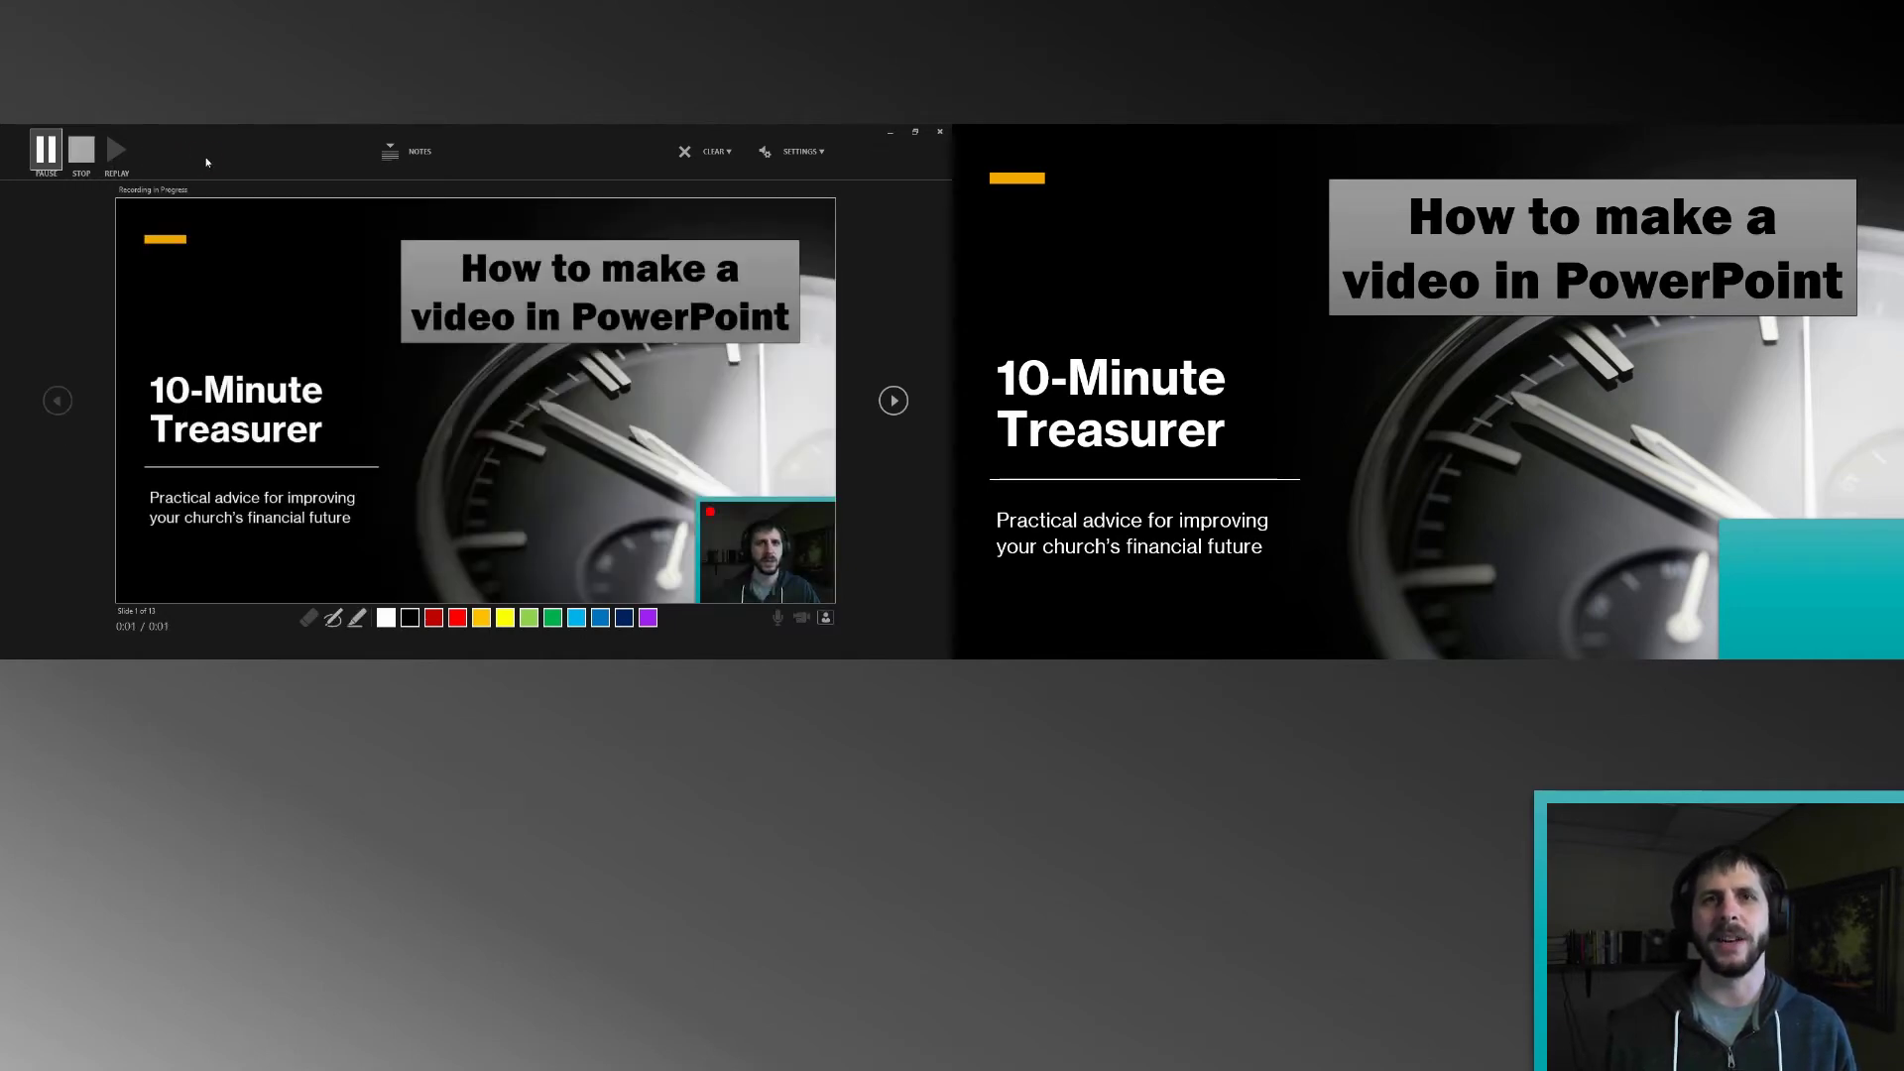
left_click(188, 156)
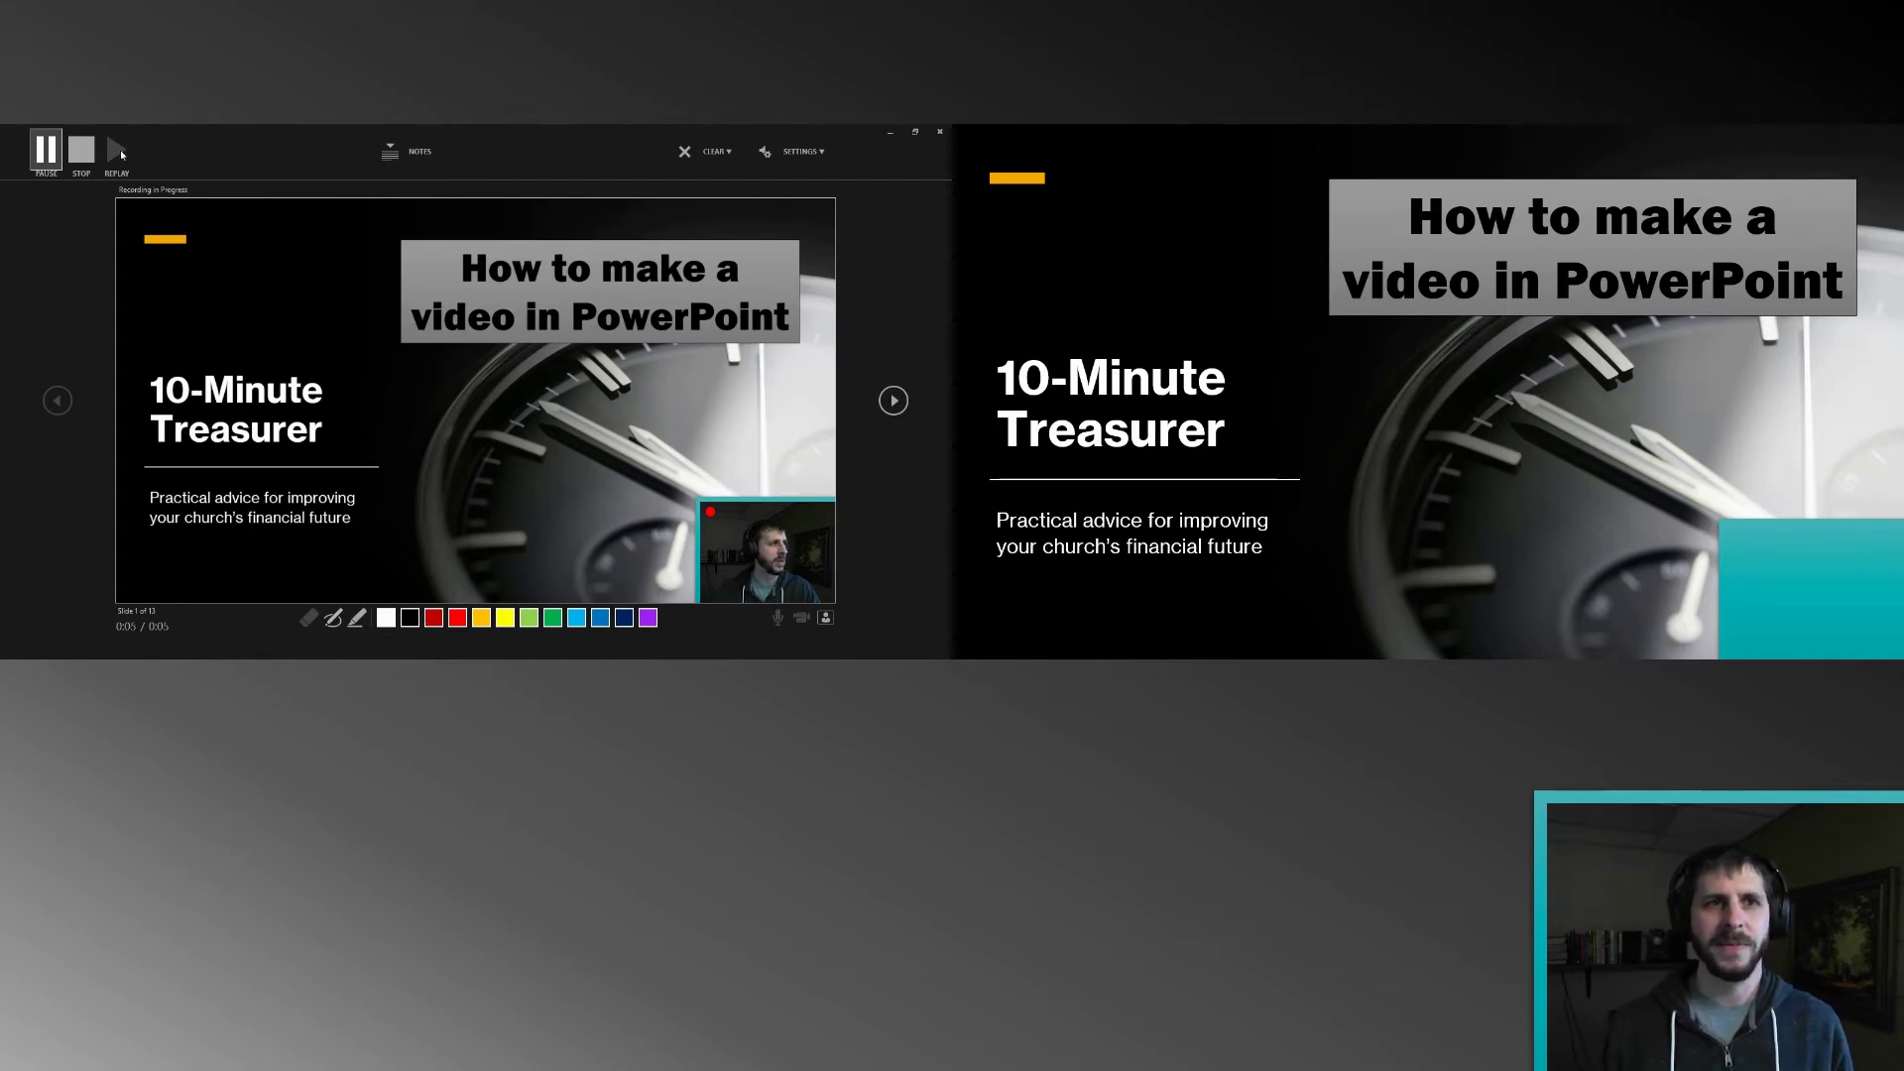
left_click(83, 152)
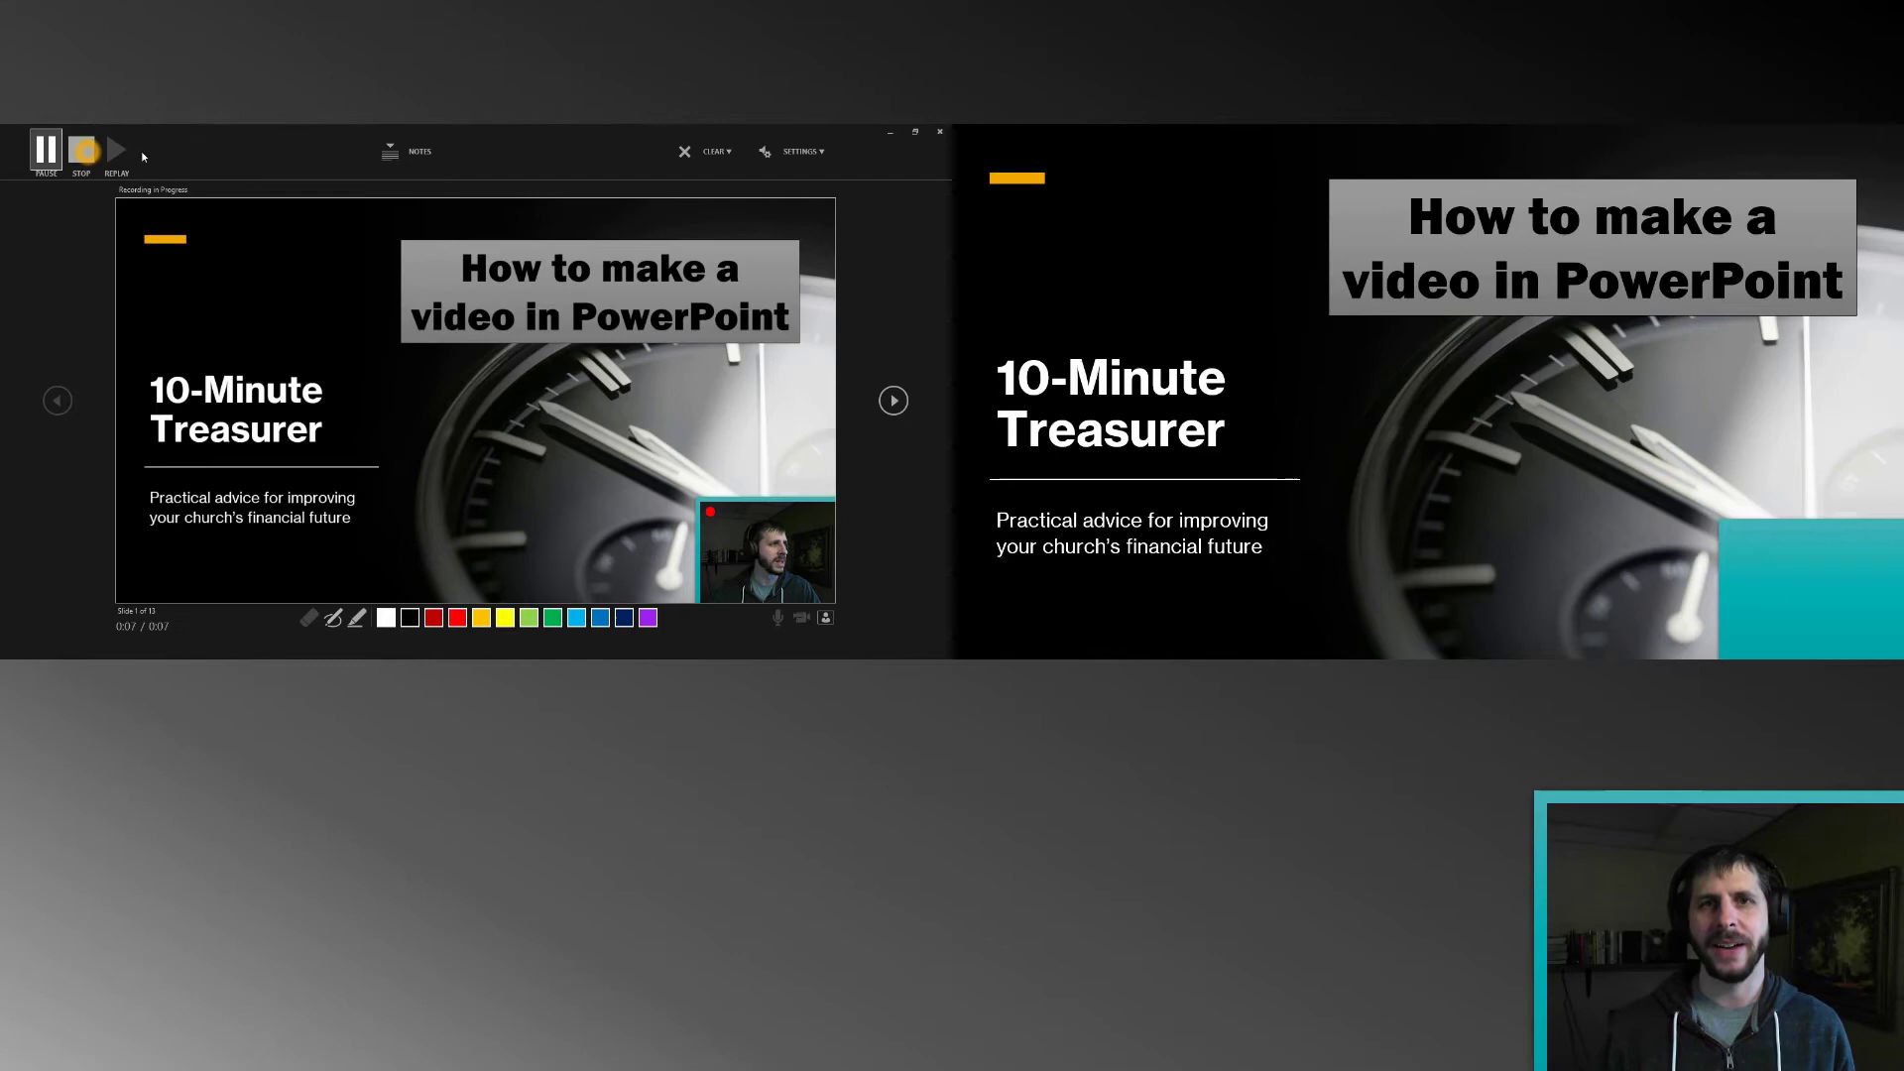
left_click(894, 401)
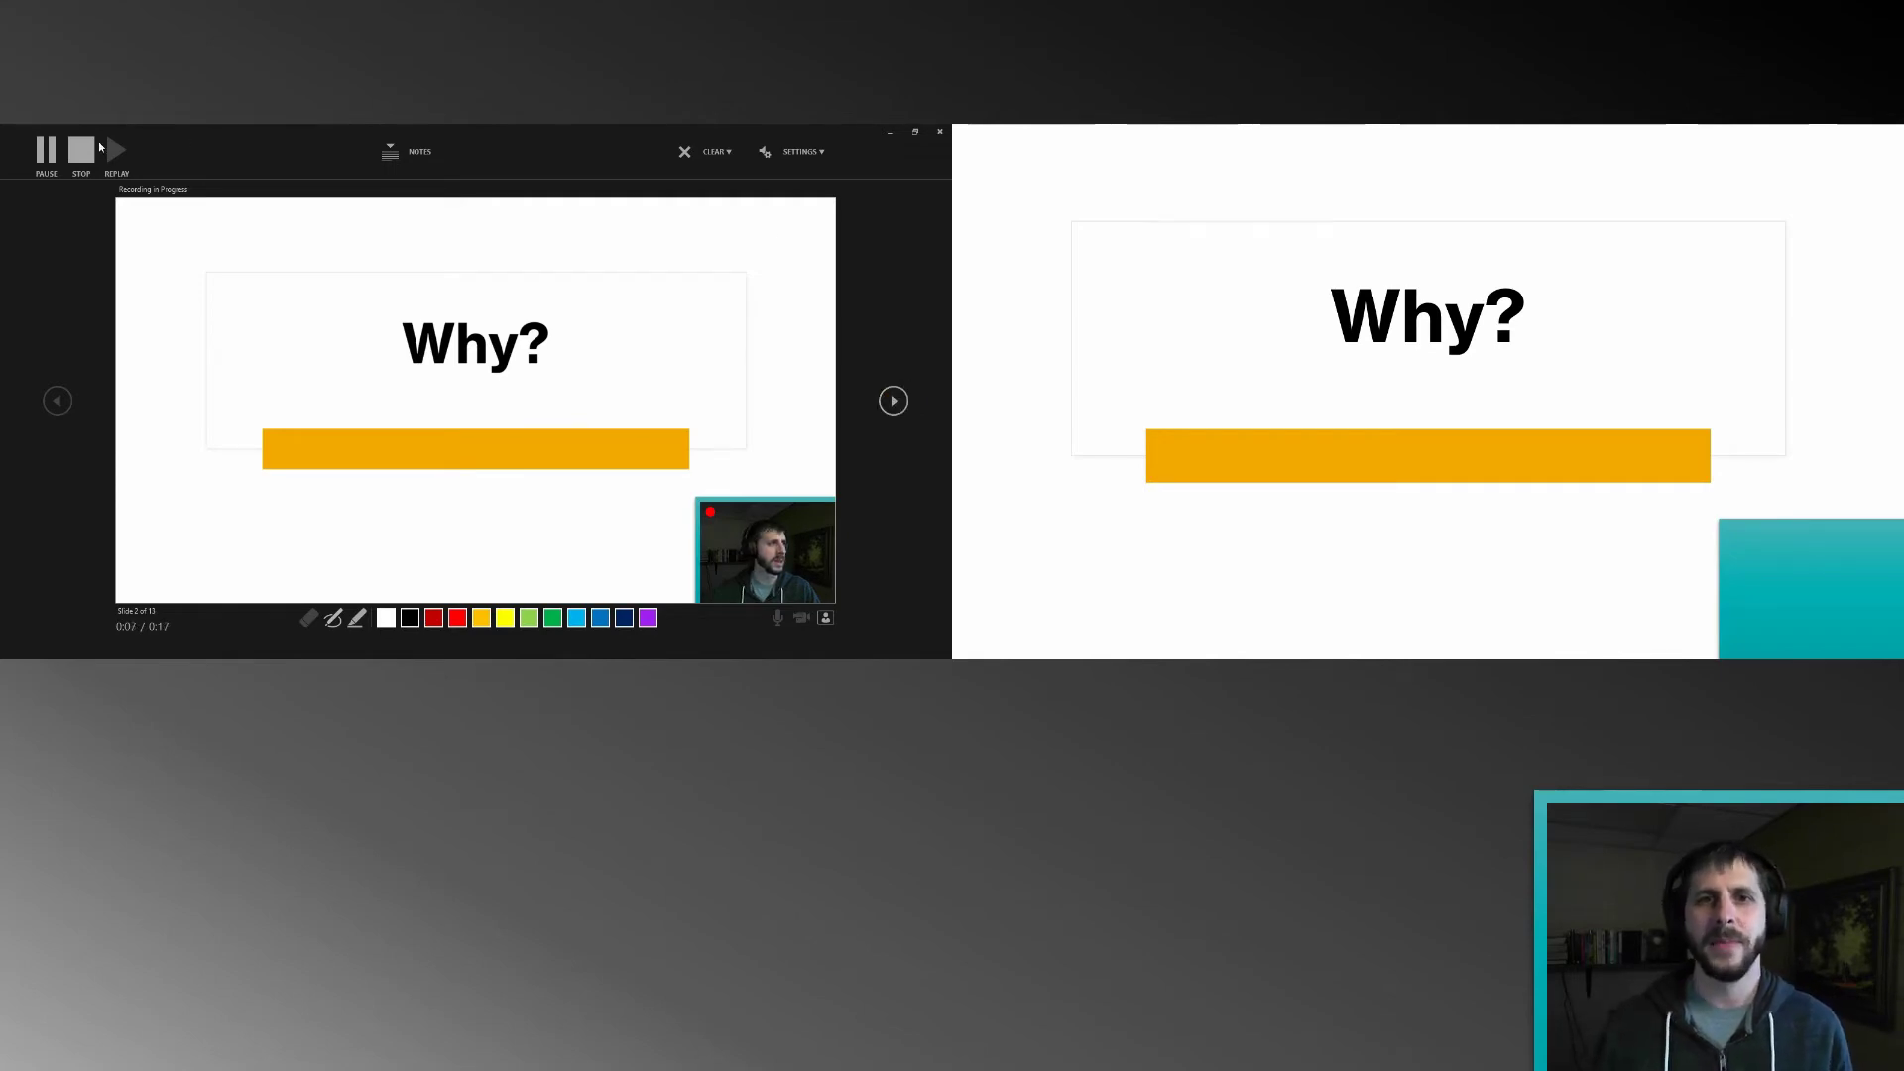
left_click(100, 185)
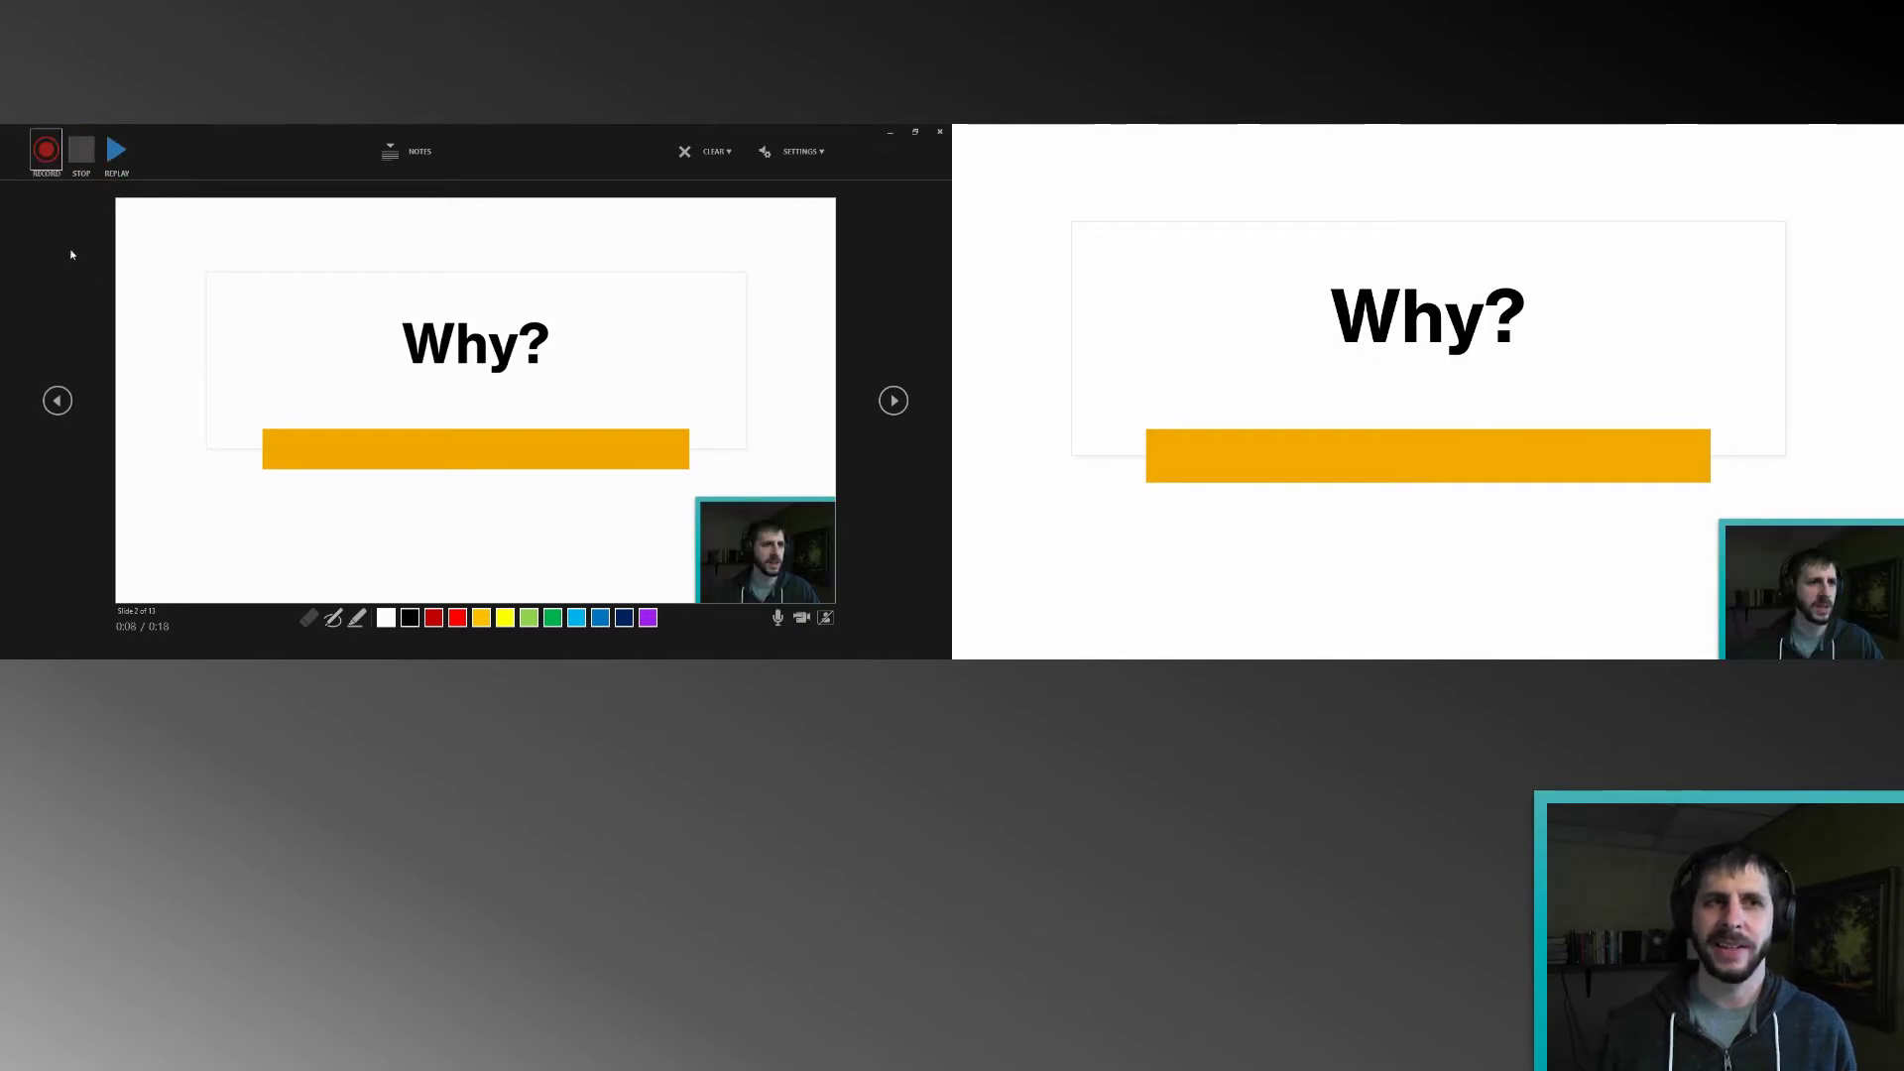
left_click(57, 177)
left_click(57, 182)
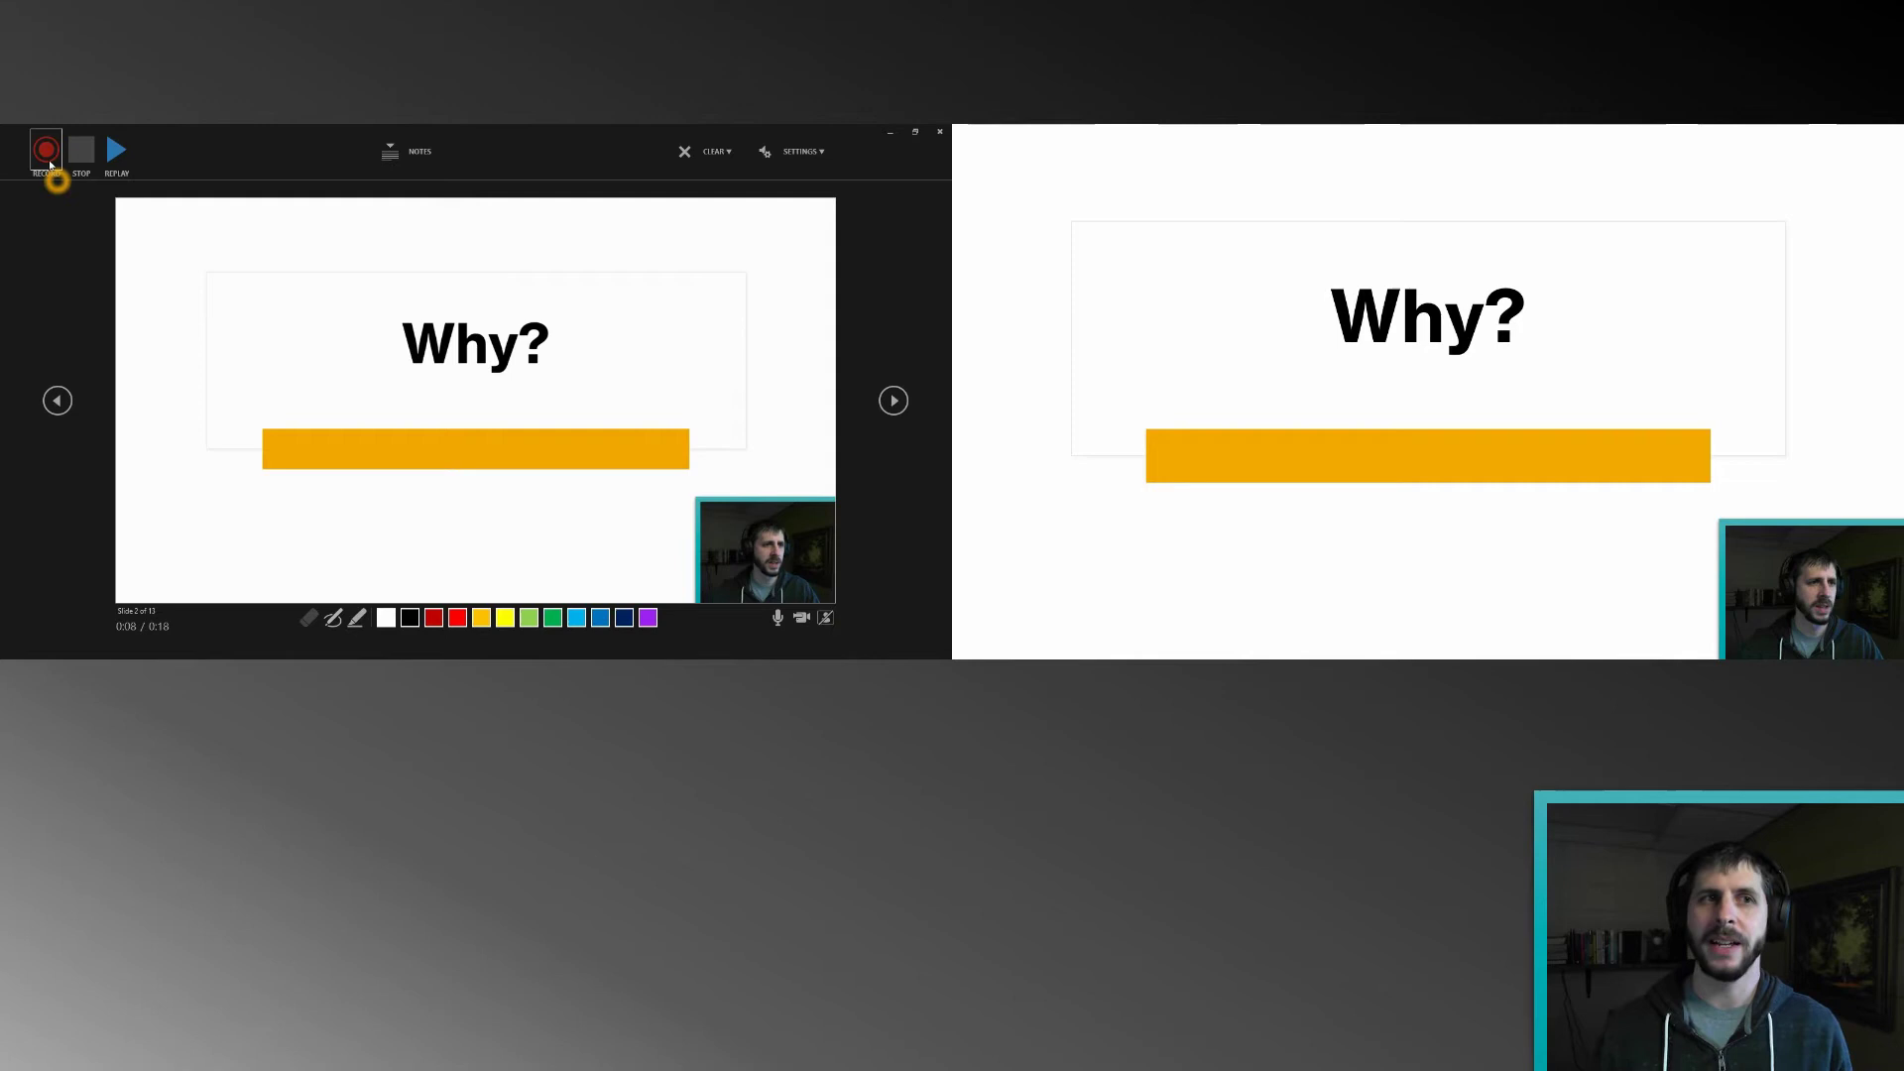
left_click(63, 315)
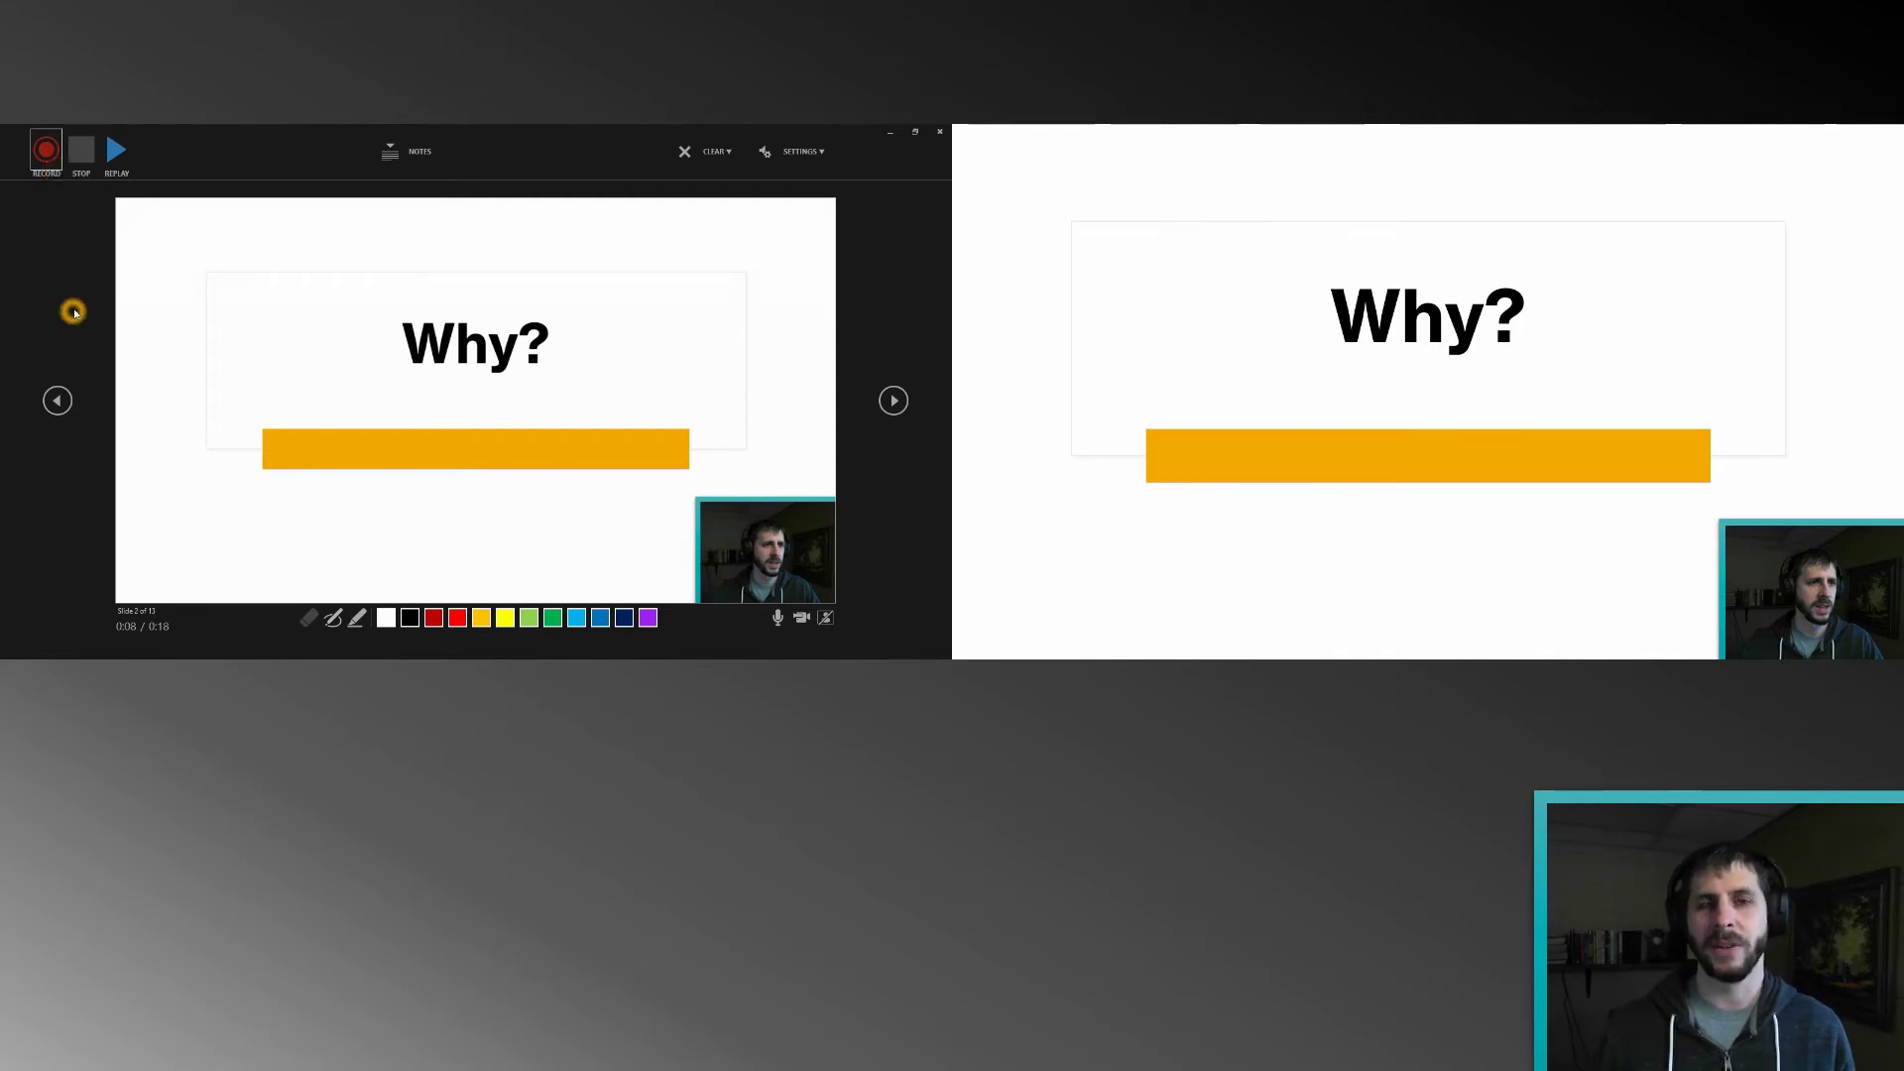
left_click(57, 399)
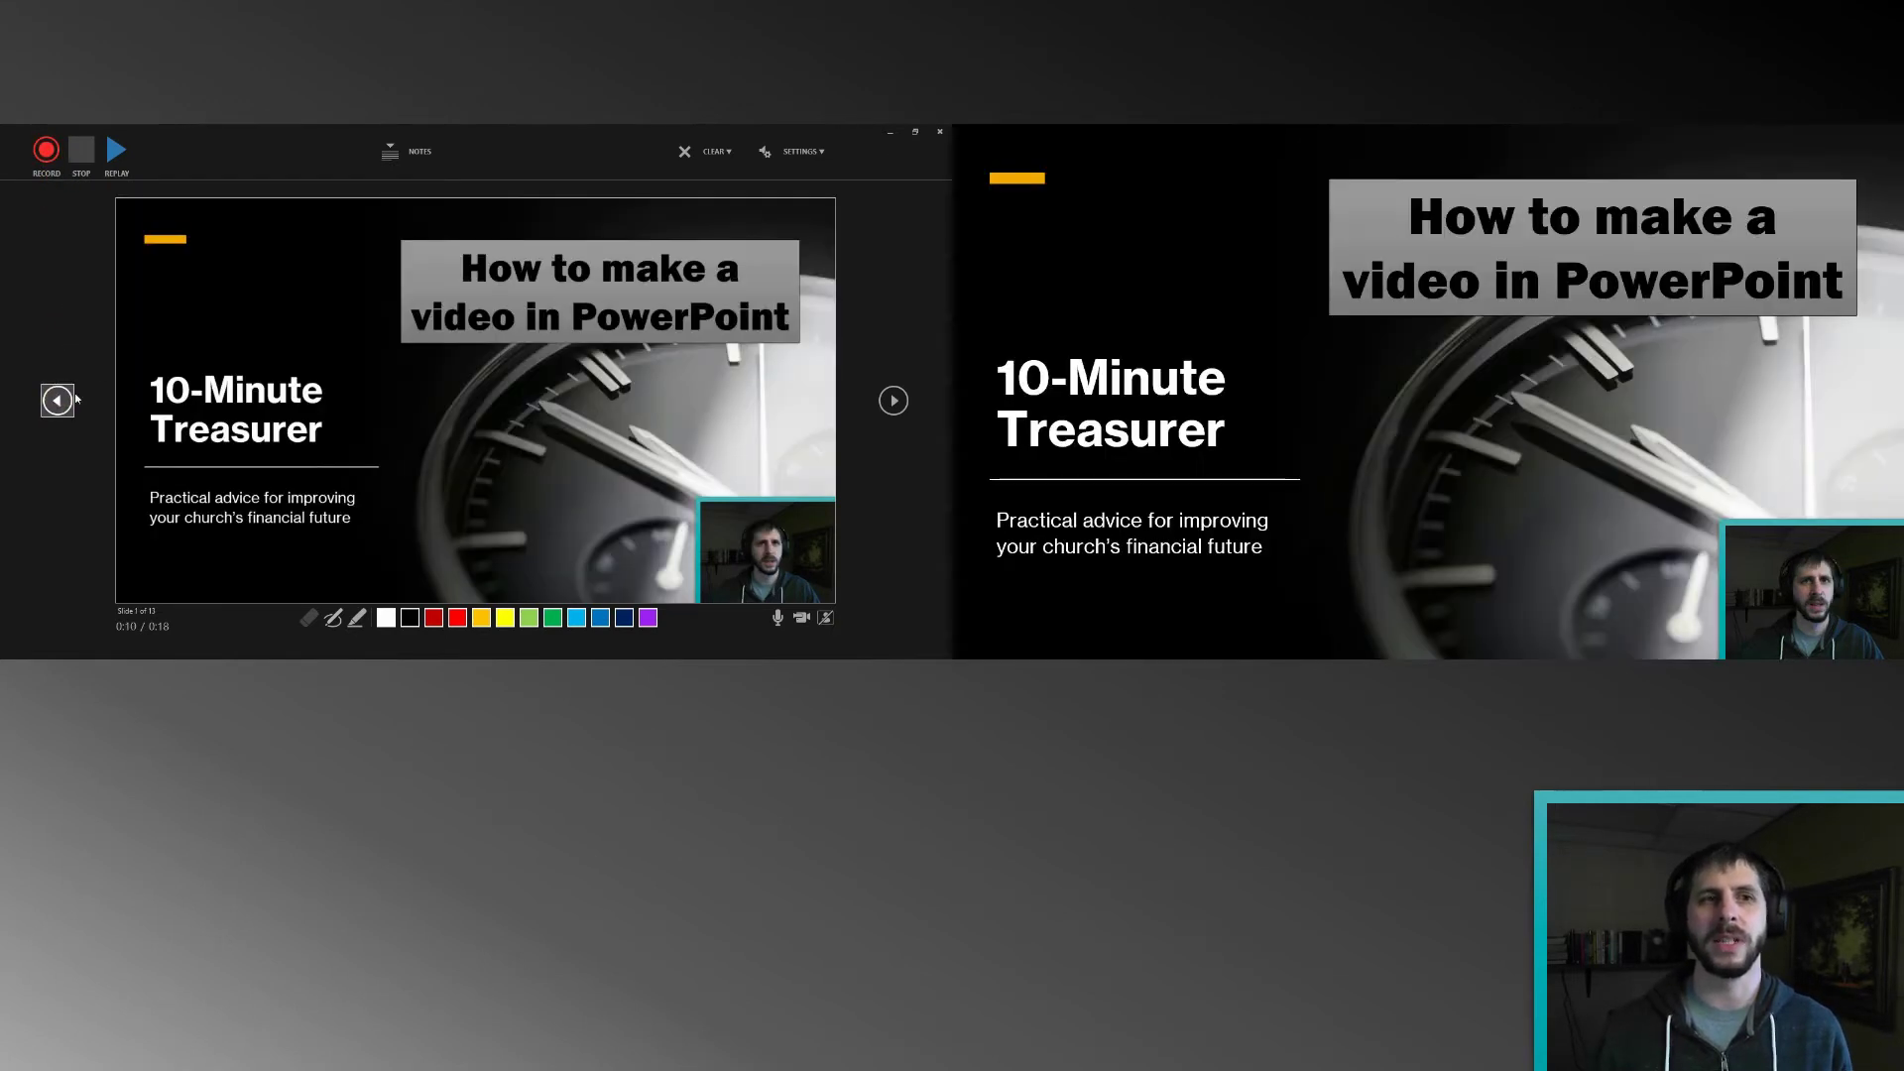
left_click(892, 400)
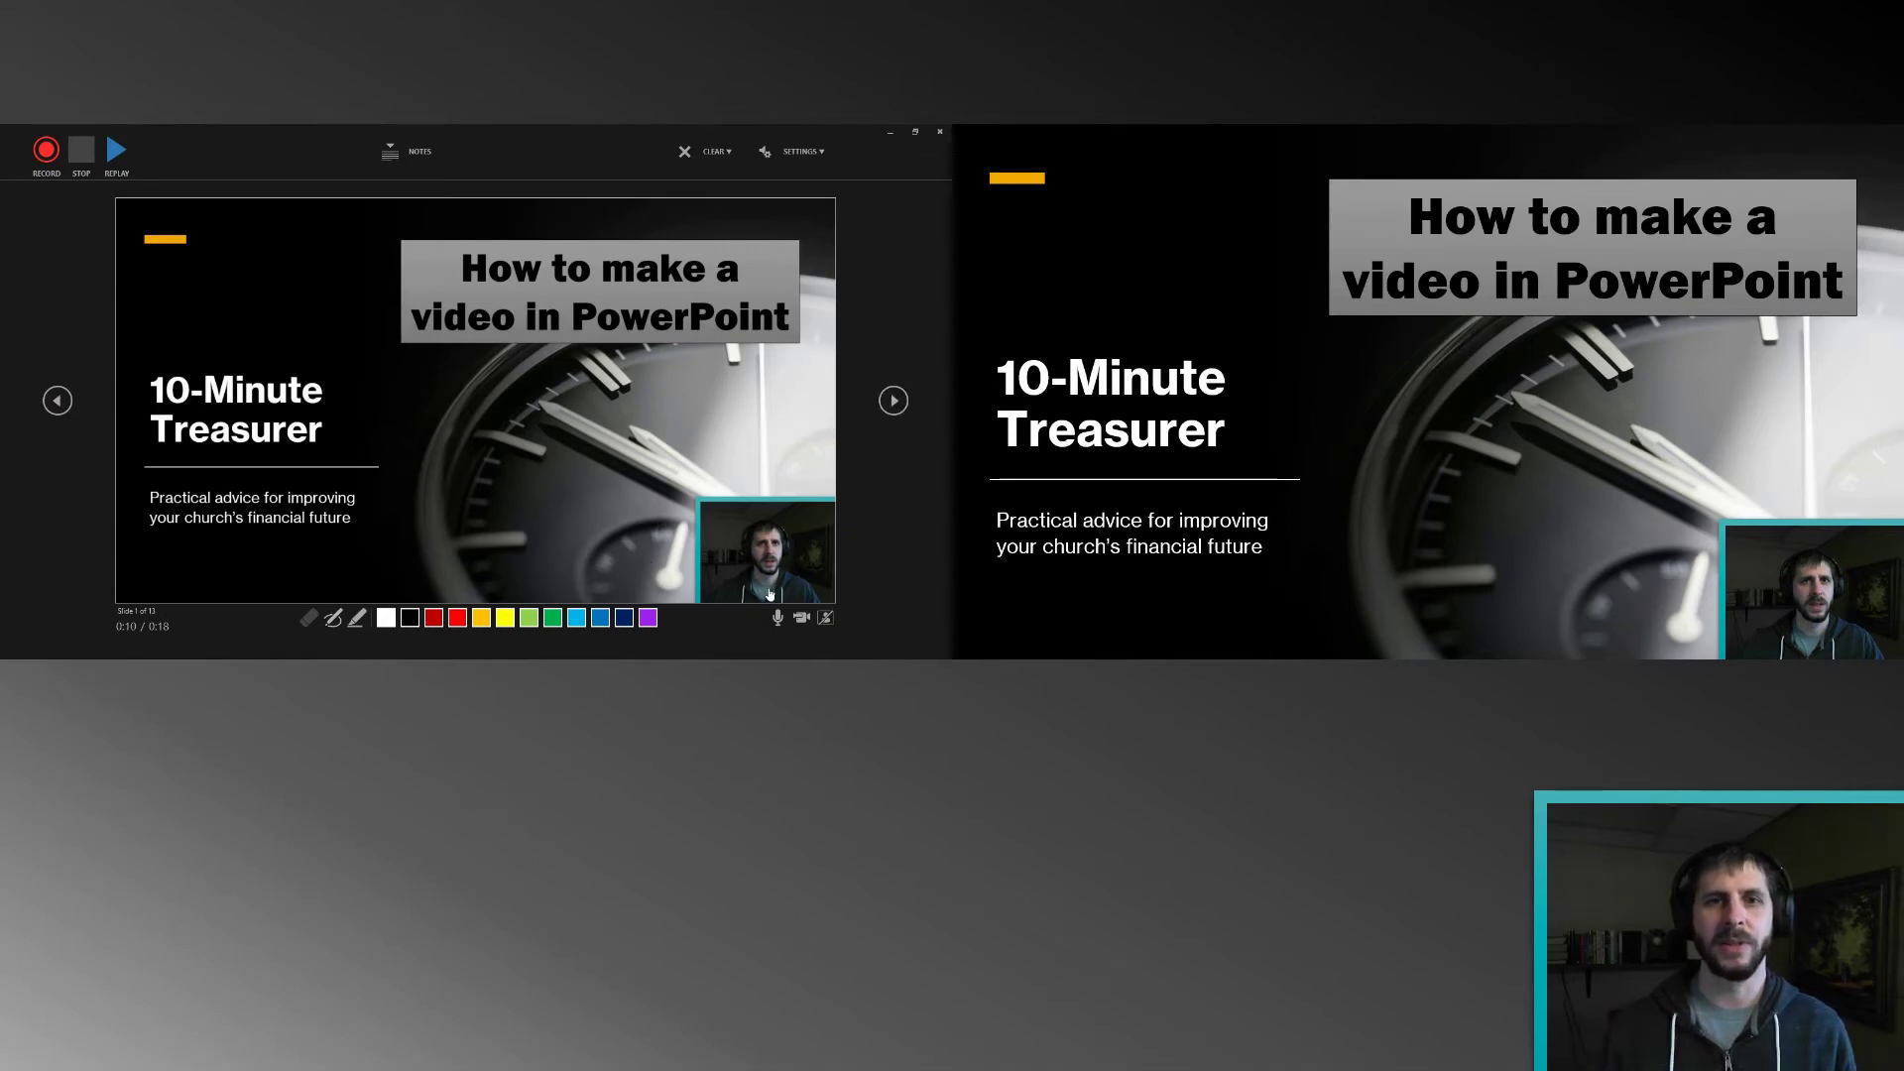
left_click(892, 399)
left_click(857, 525)
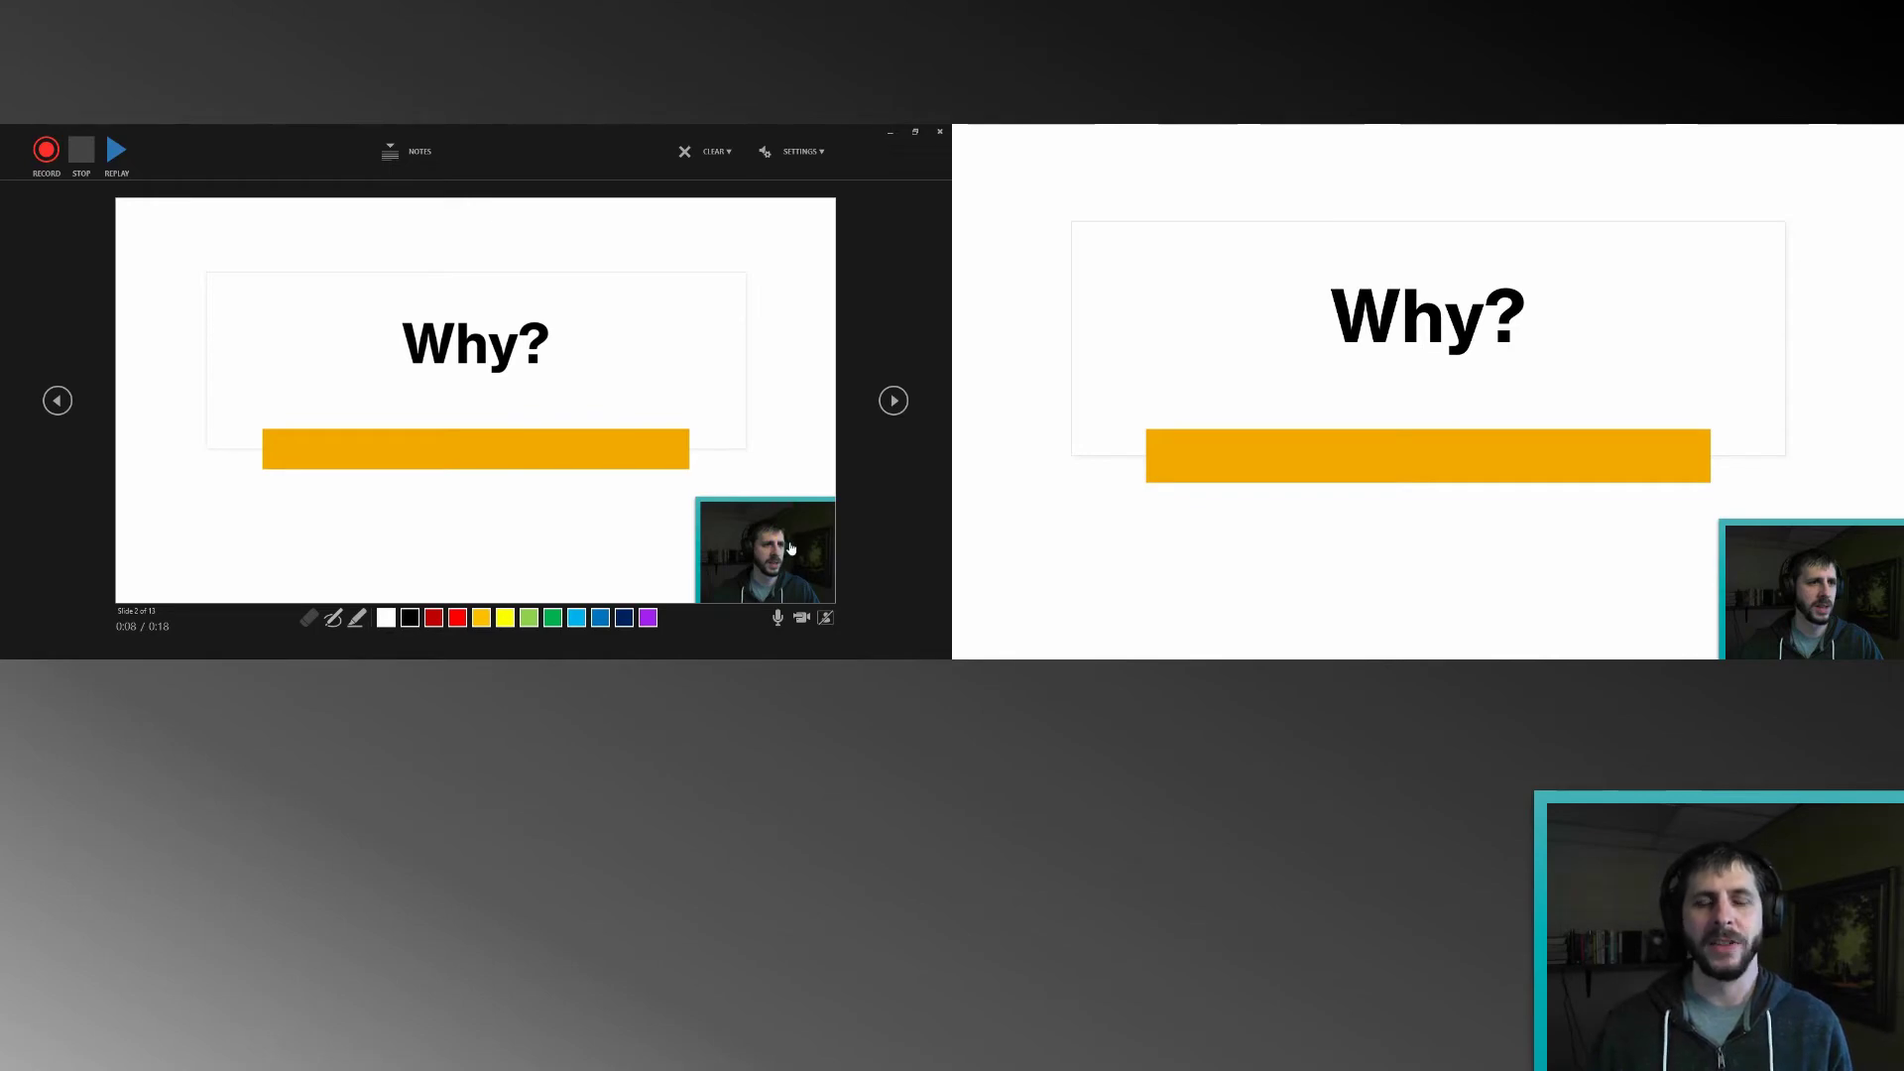
left_click(803, 617)
left_click(799, 619)
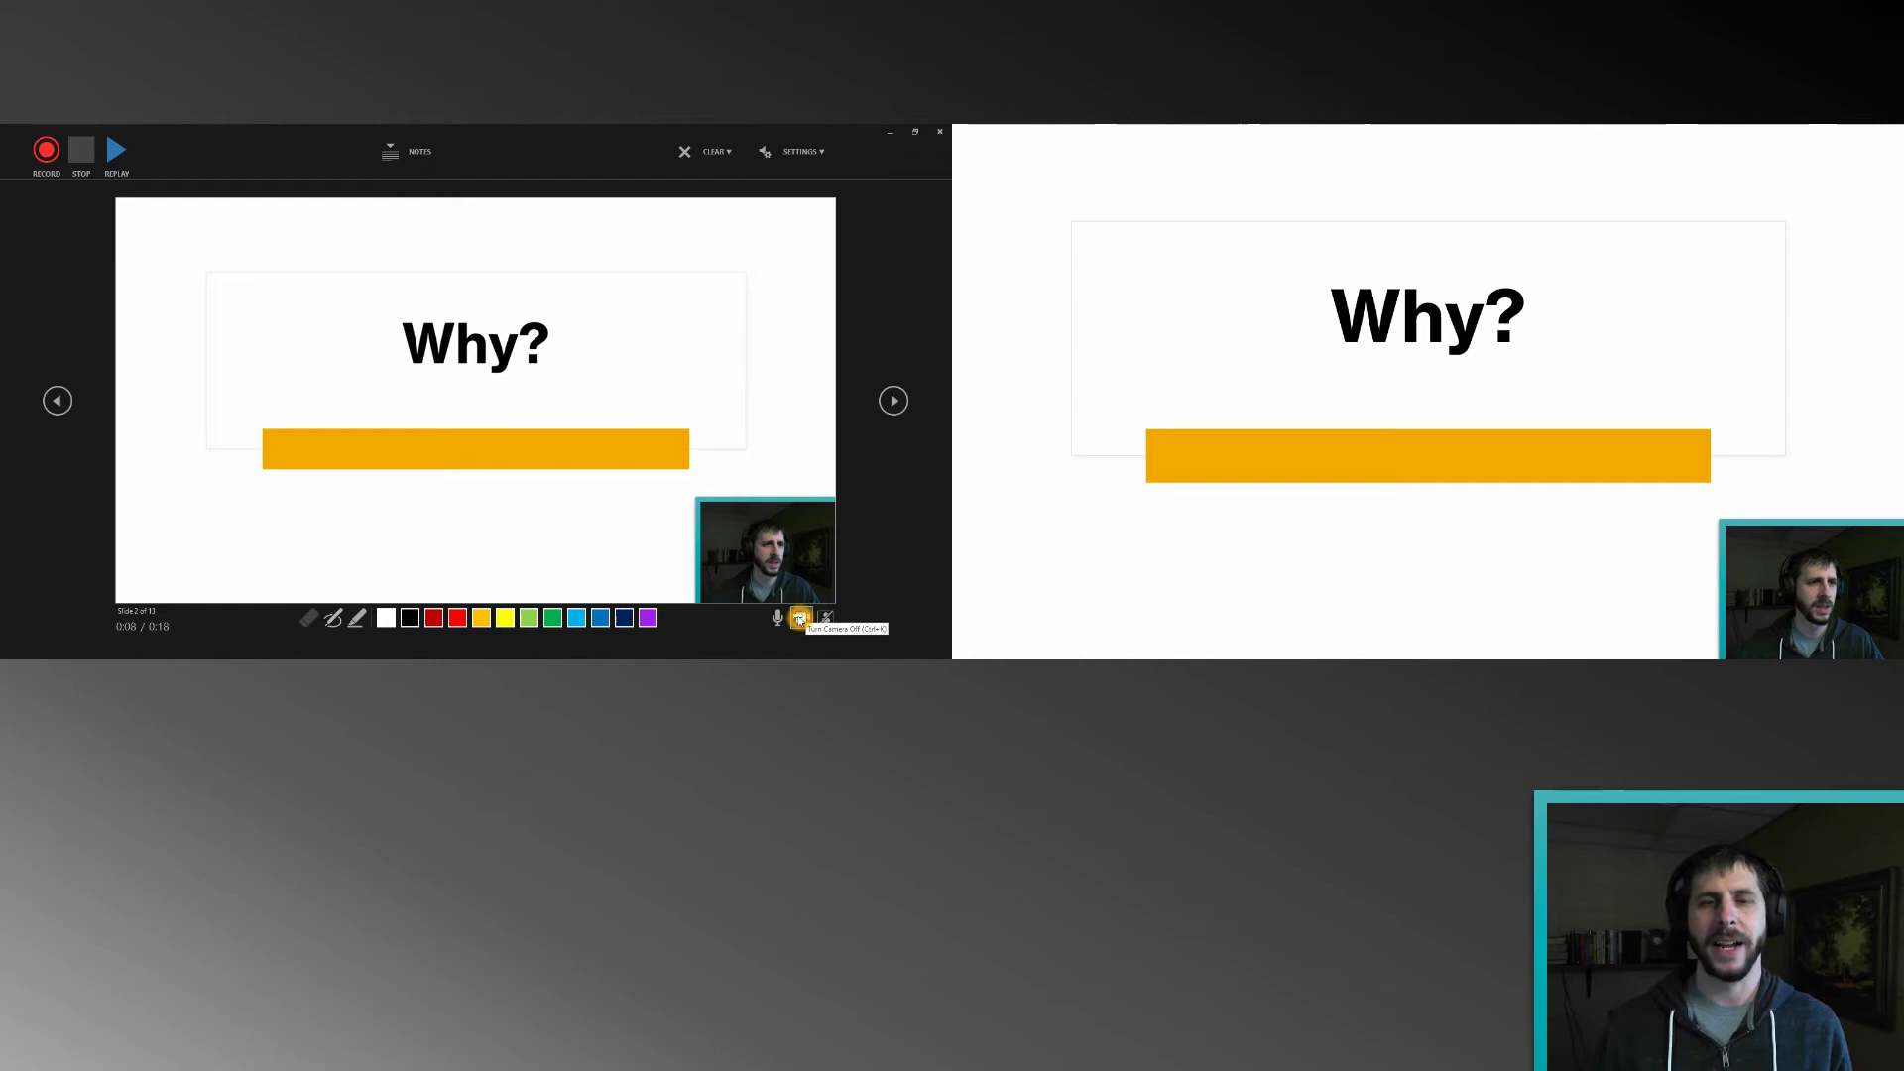
left_click(801, 619)
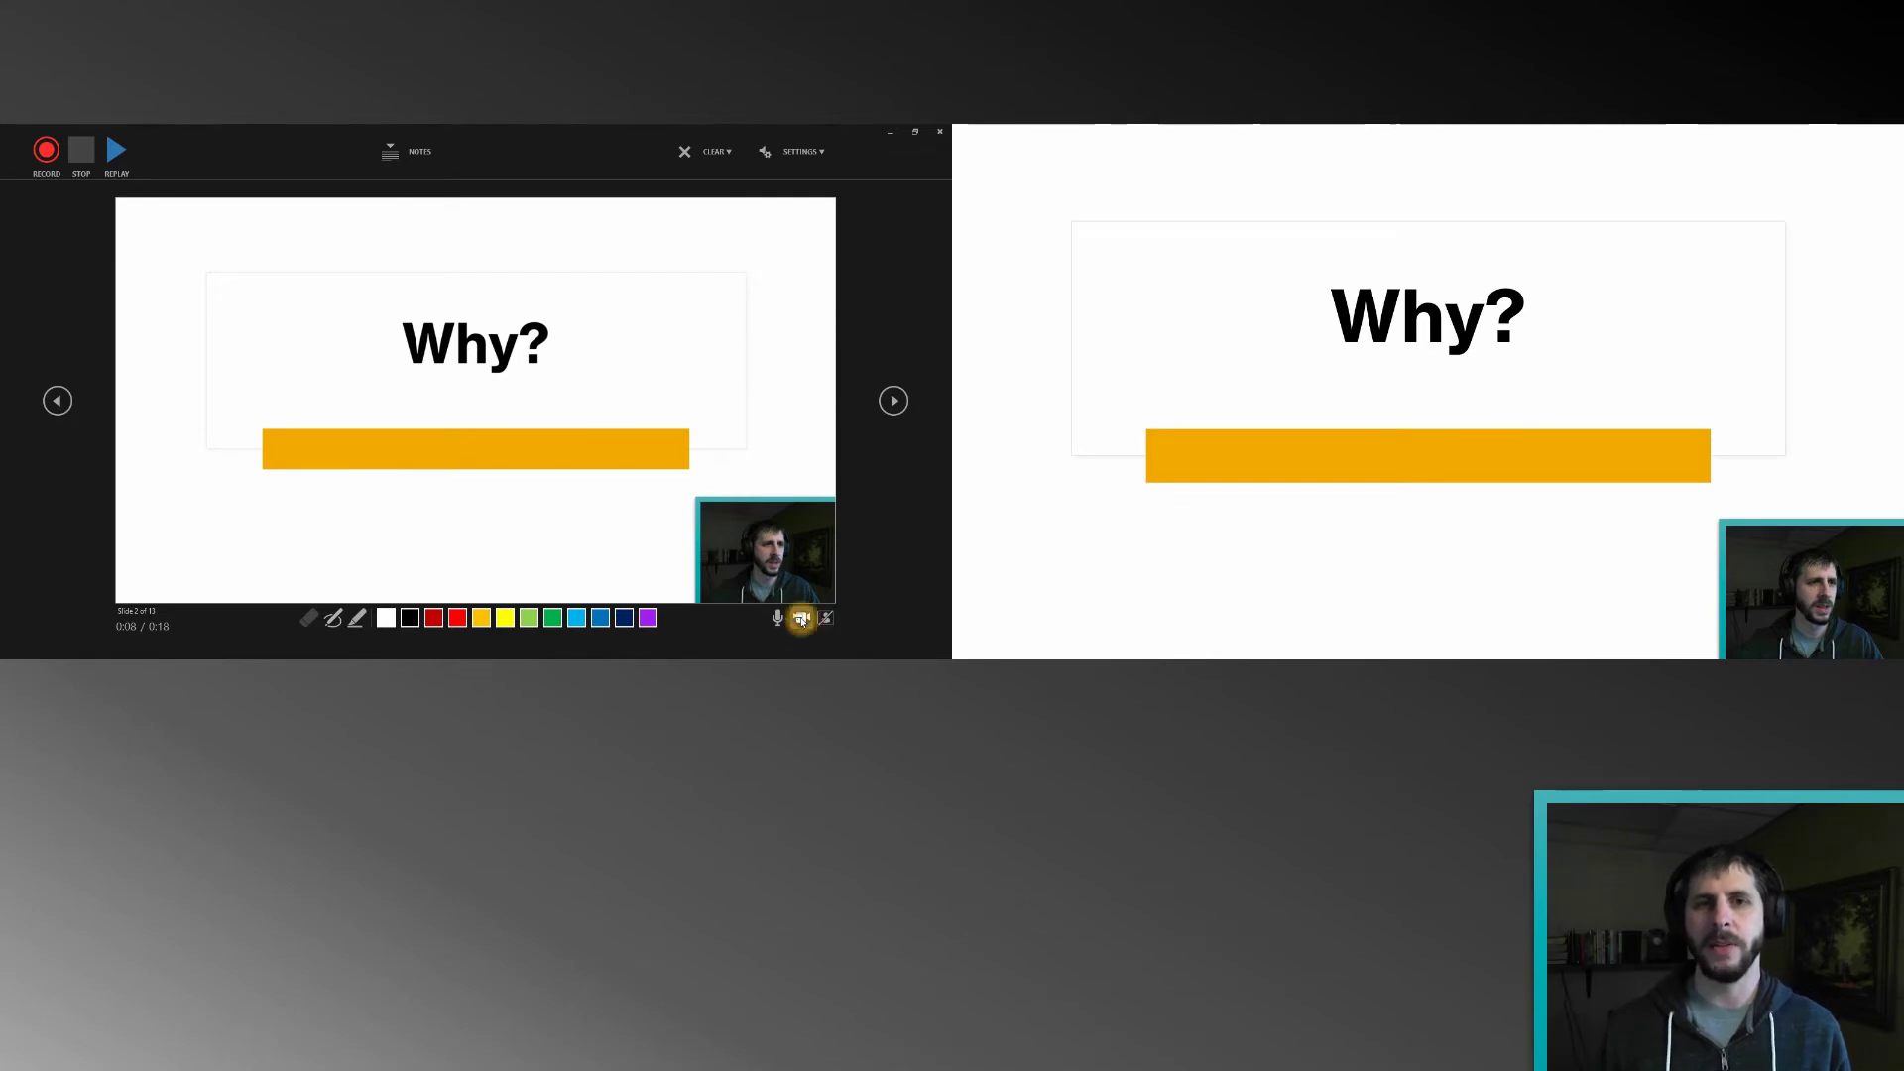
left_click(844, 580)
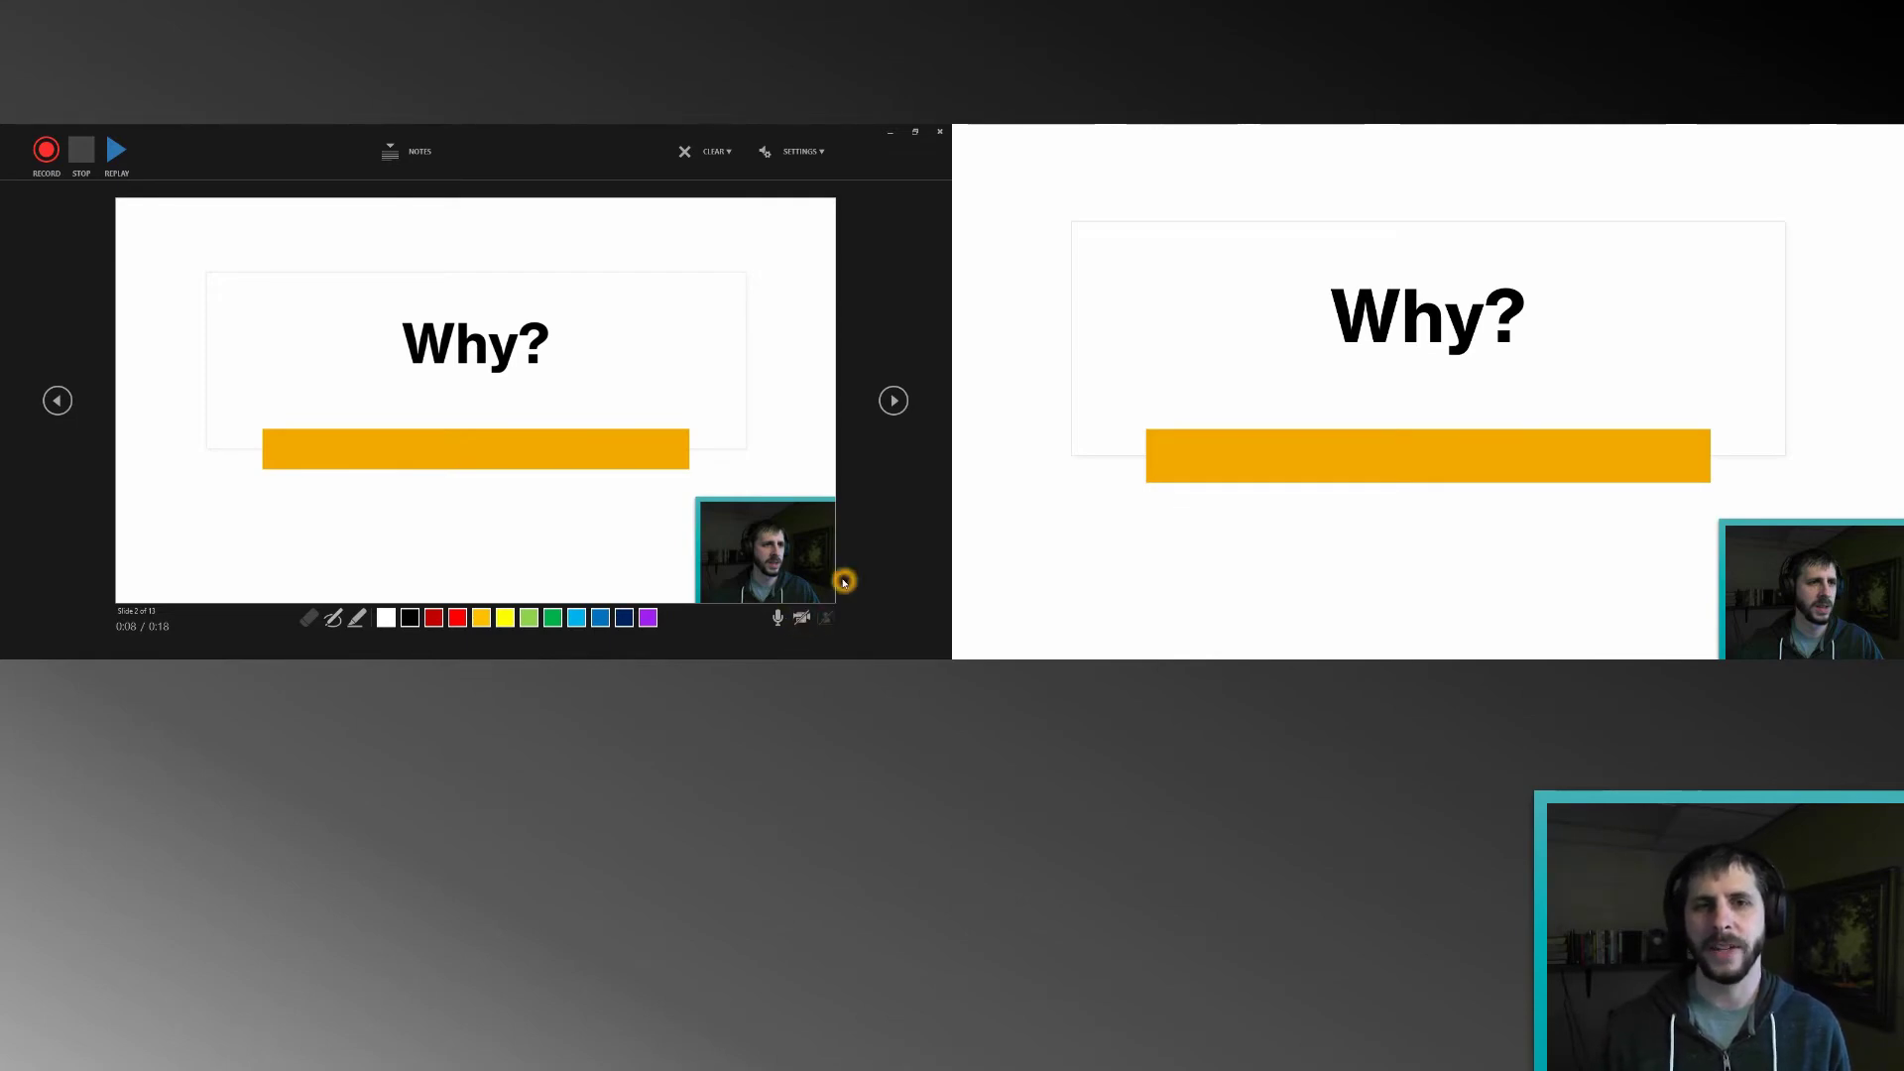
Step: Record a spoken narration on the Why? slide and stop it
left_click(47, 149)
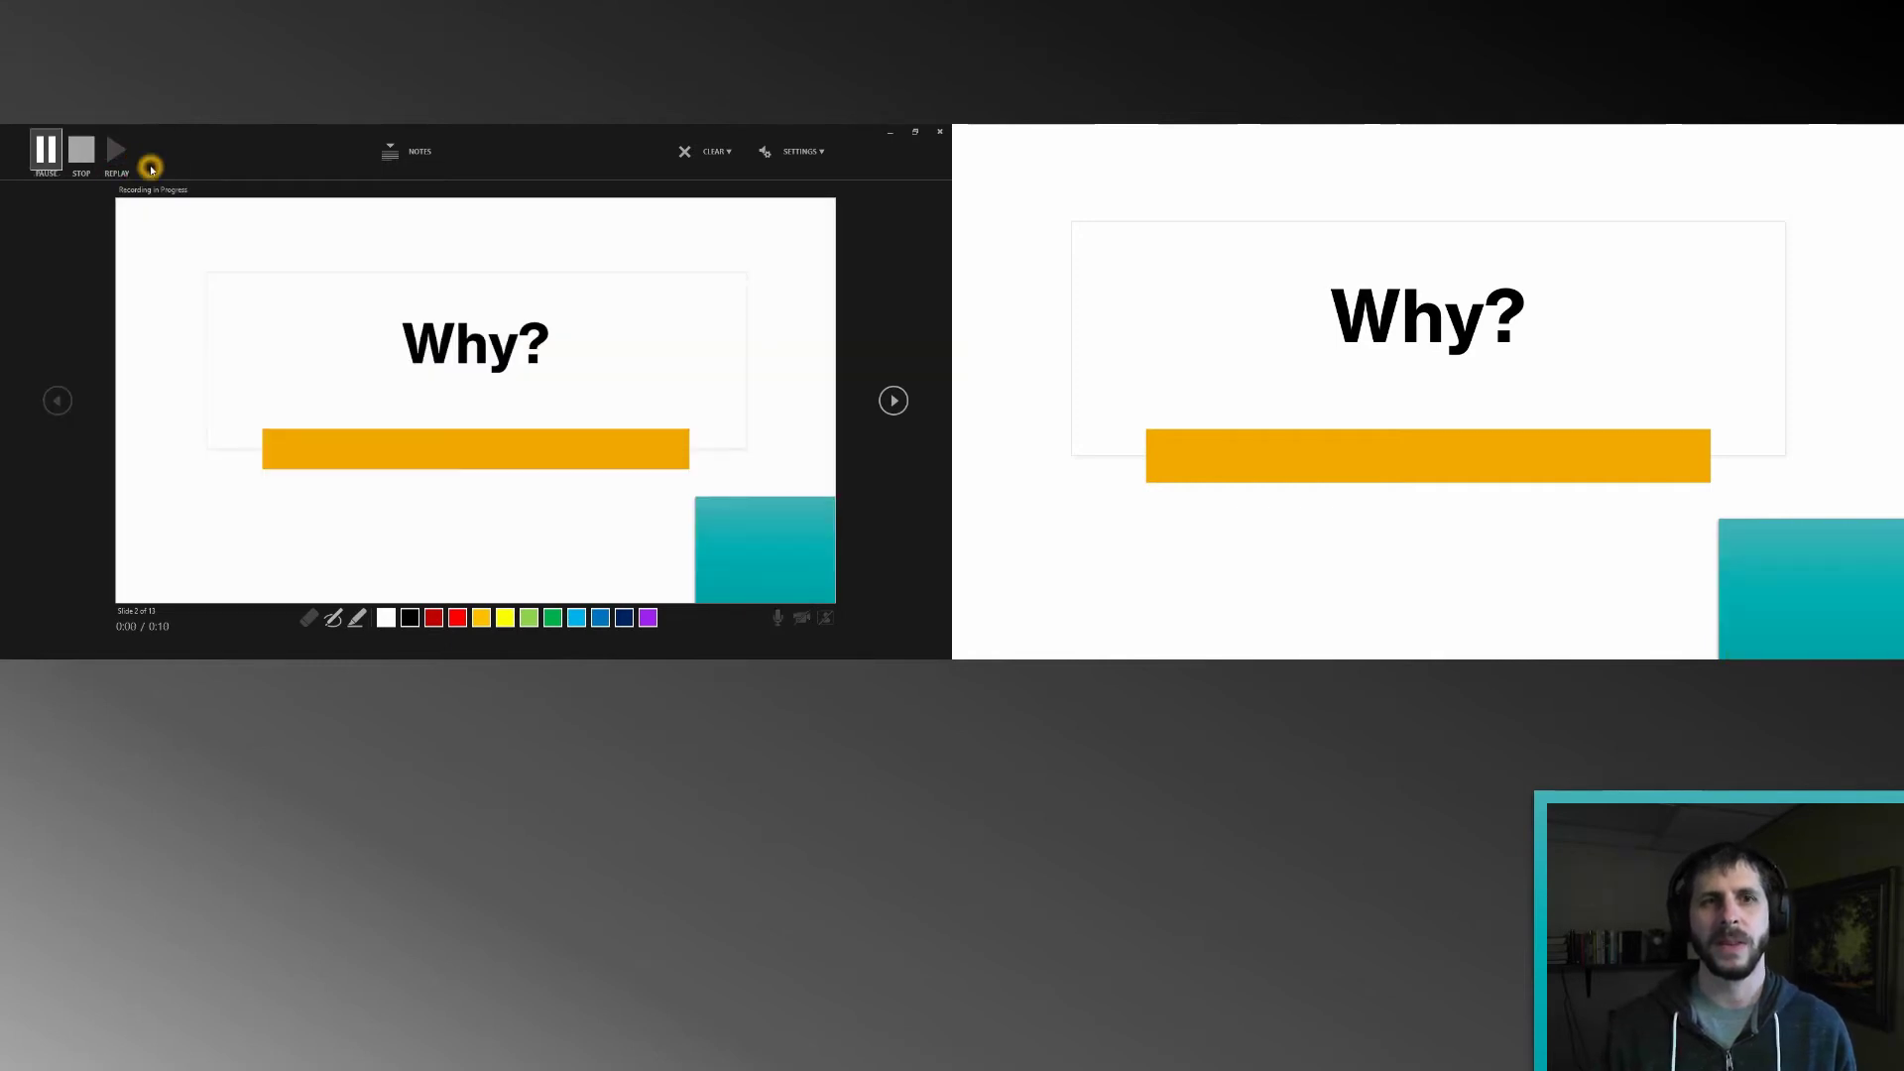
left_click(580, 409)
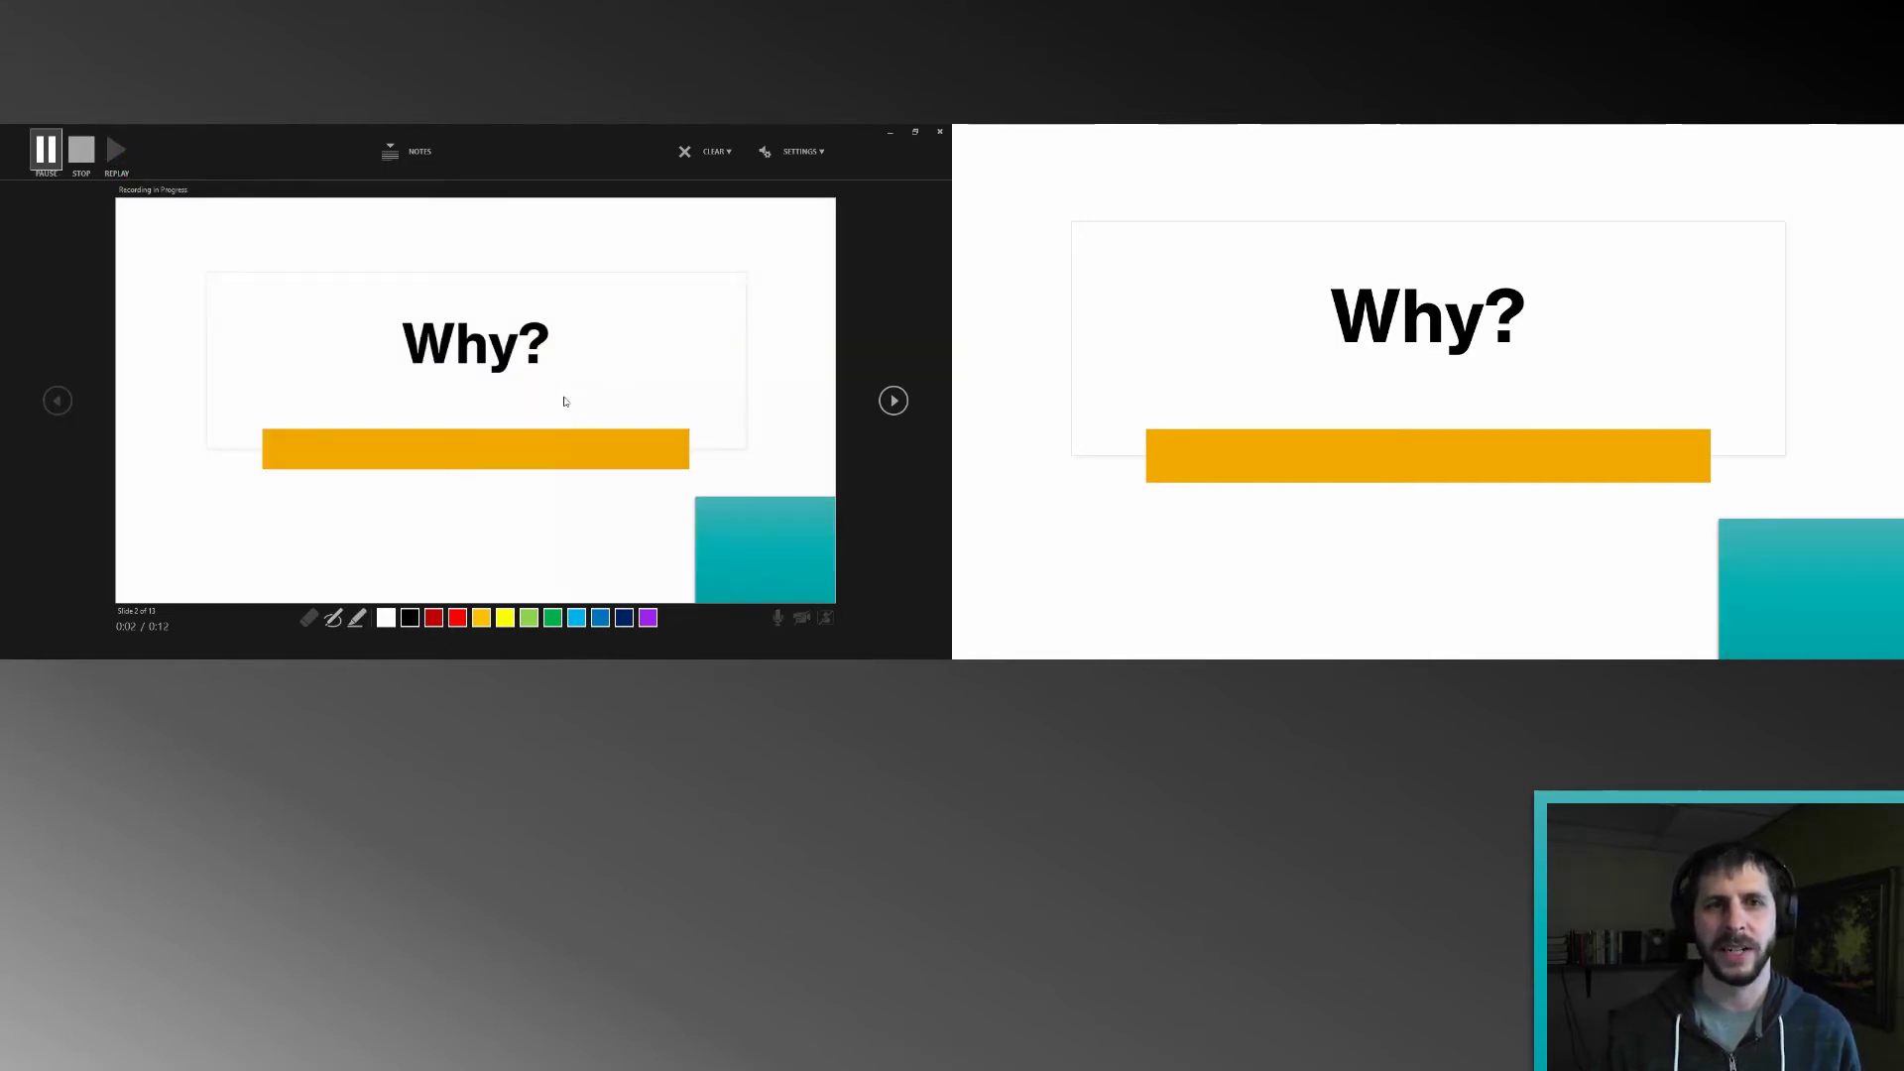
left_click(605, 404)
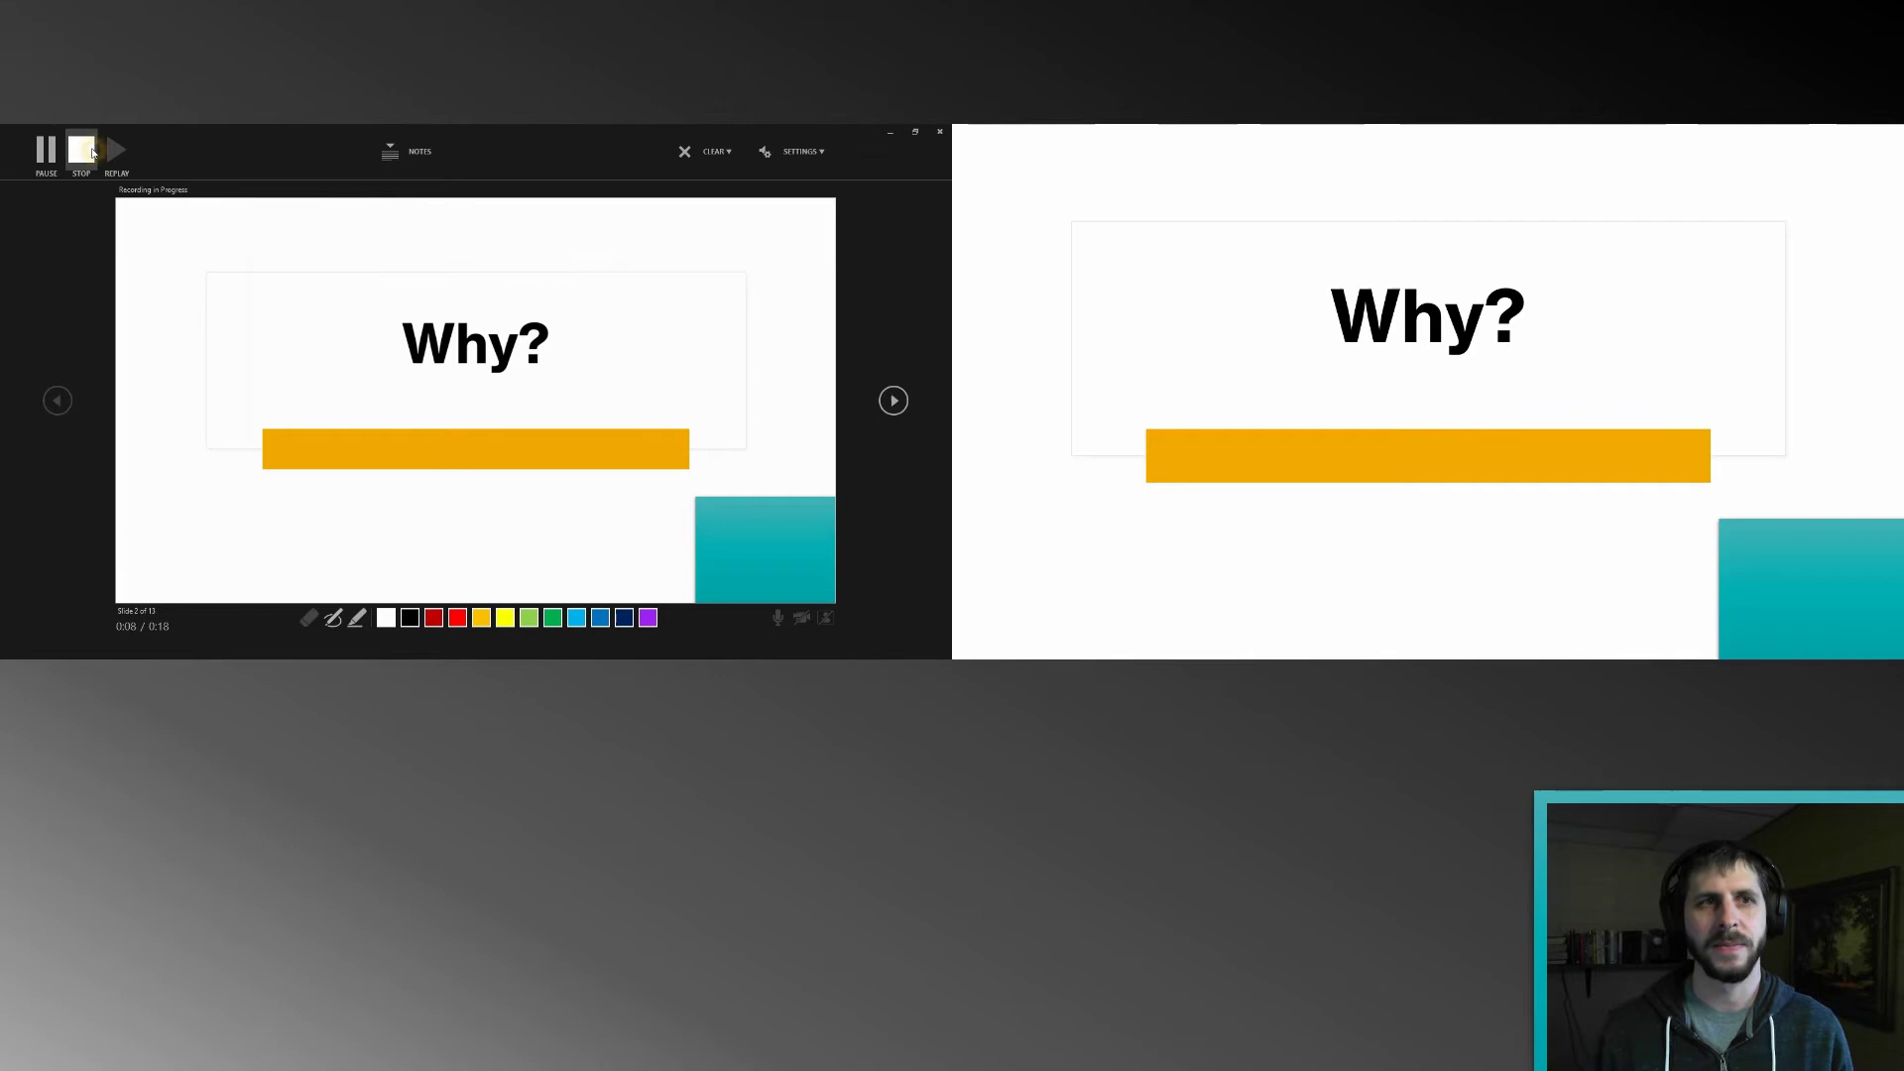
left_click(46, 148)
Step: Change options in the Record Slide Show window while staying on the Why? slide
left_click(794, 521)
left_click(819, 577)
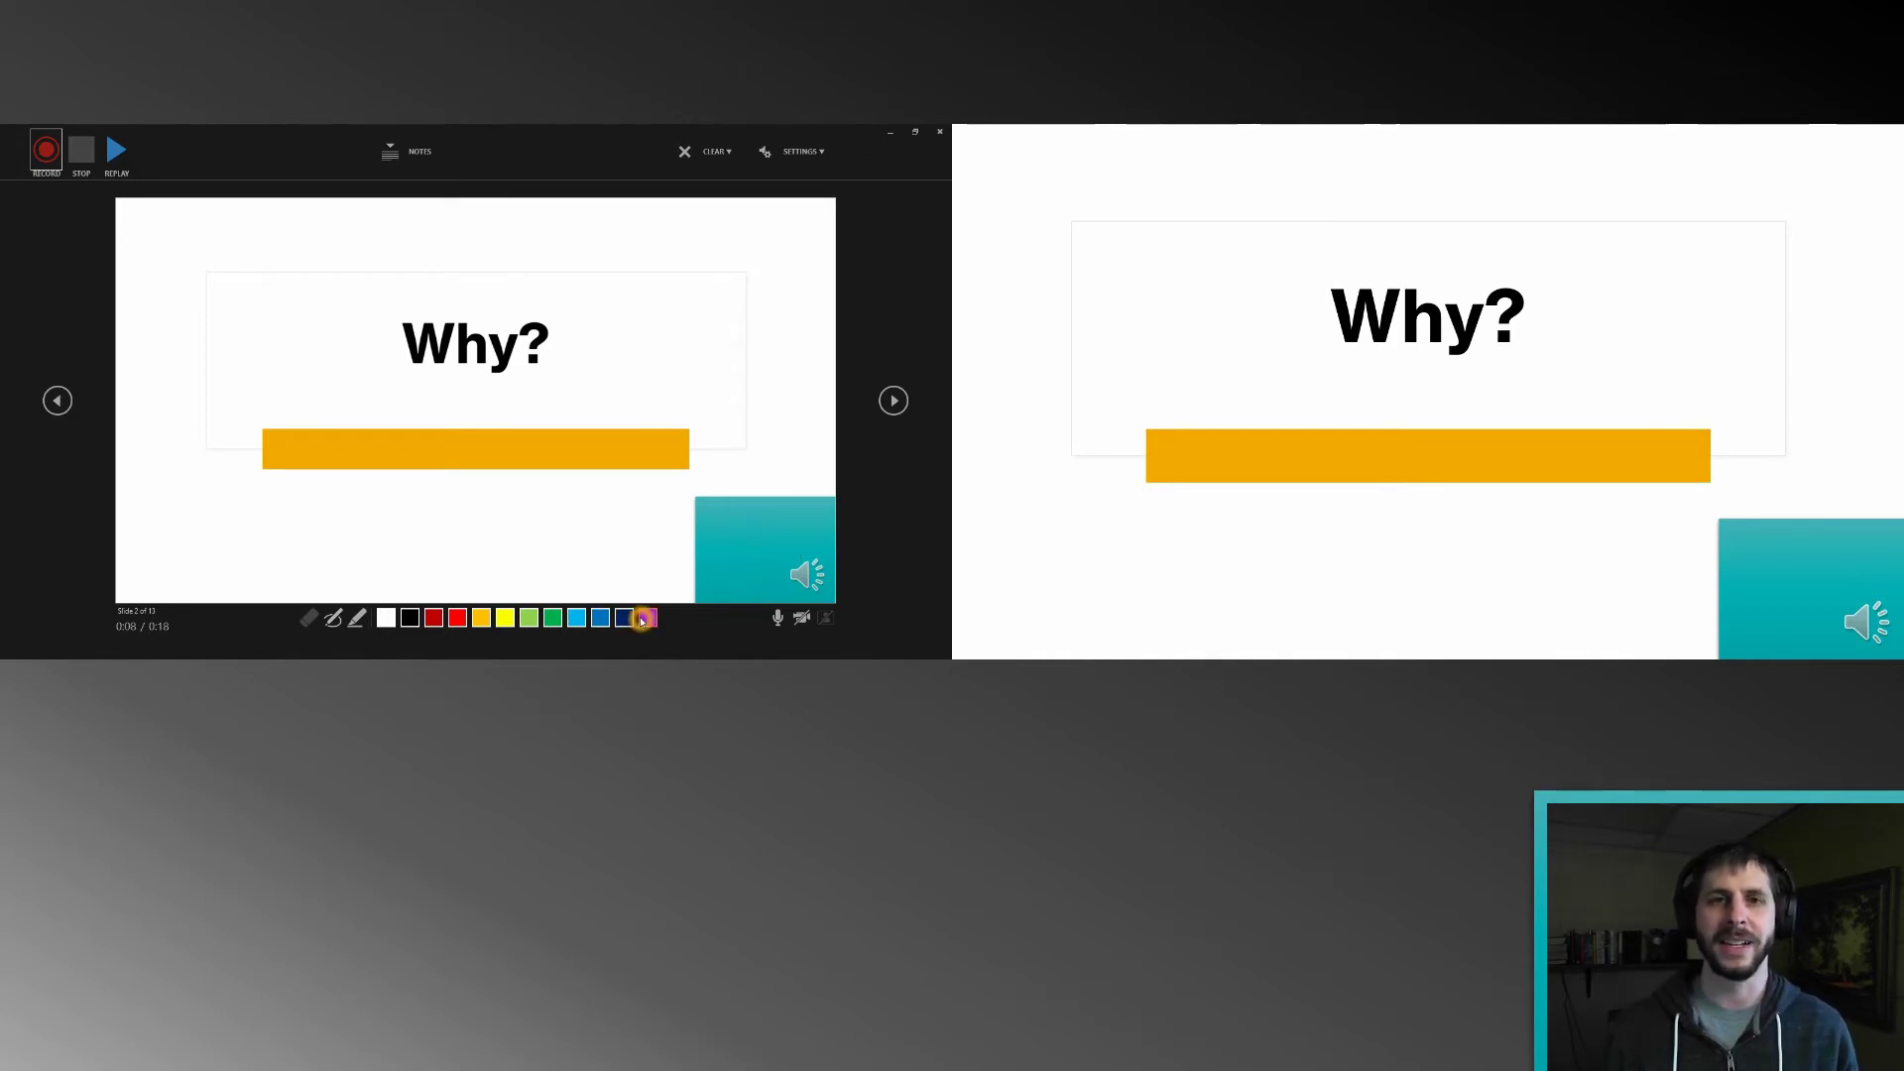
left_click(554, 619)
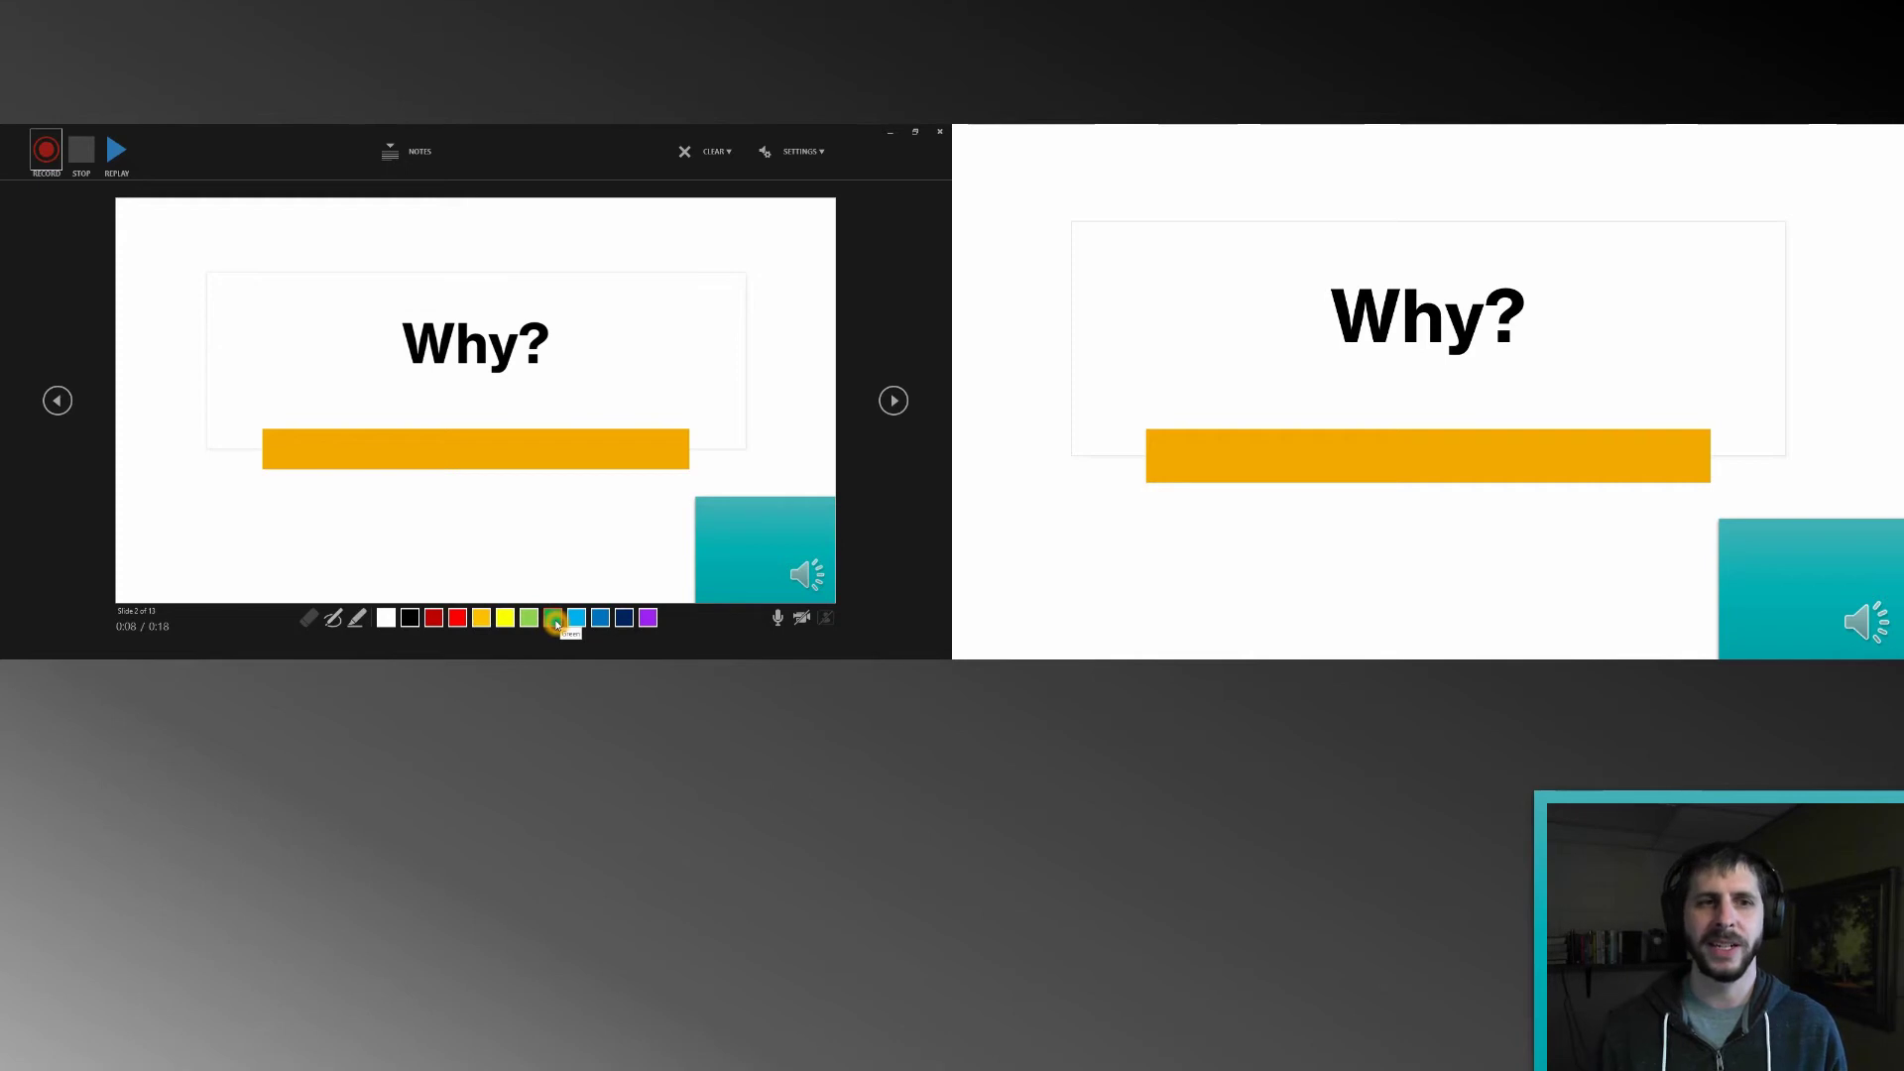
left_click(505, 617)
left_click(883, 326)
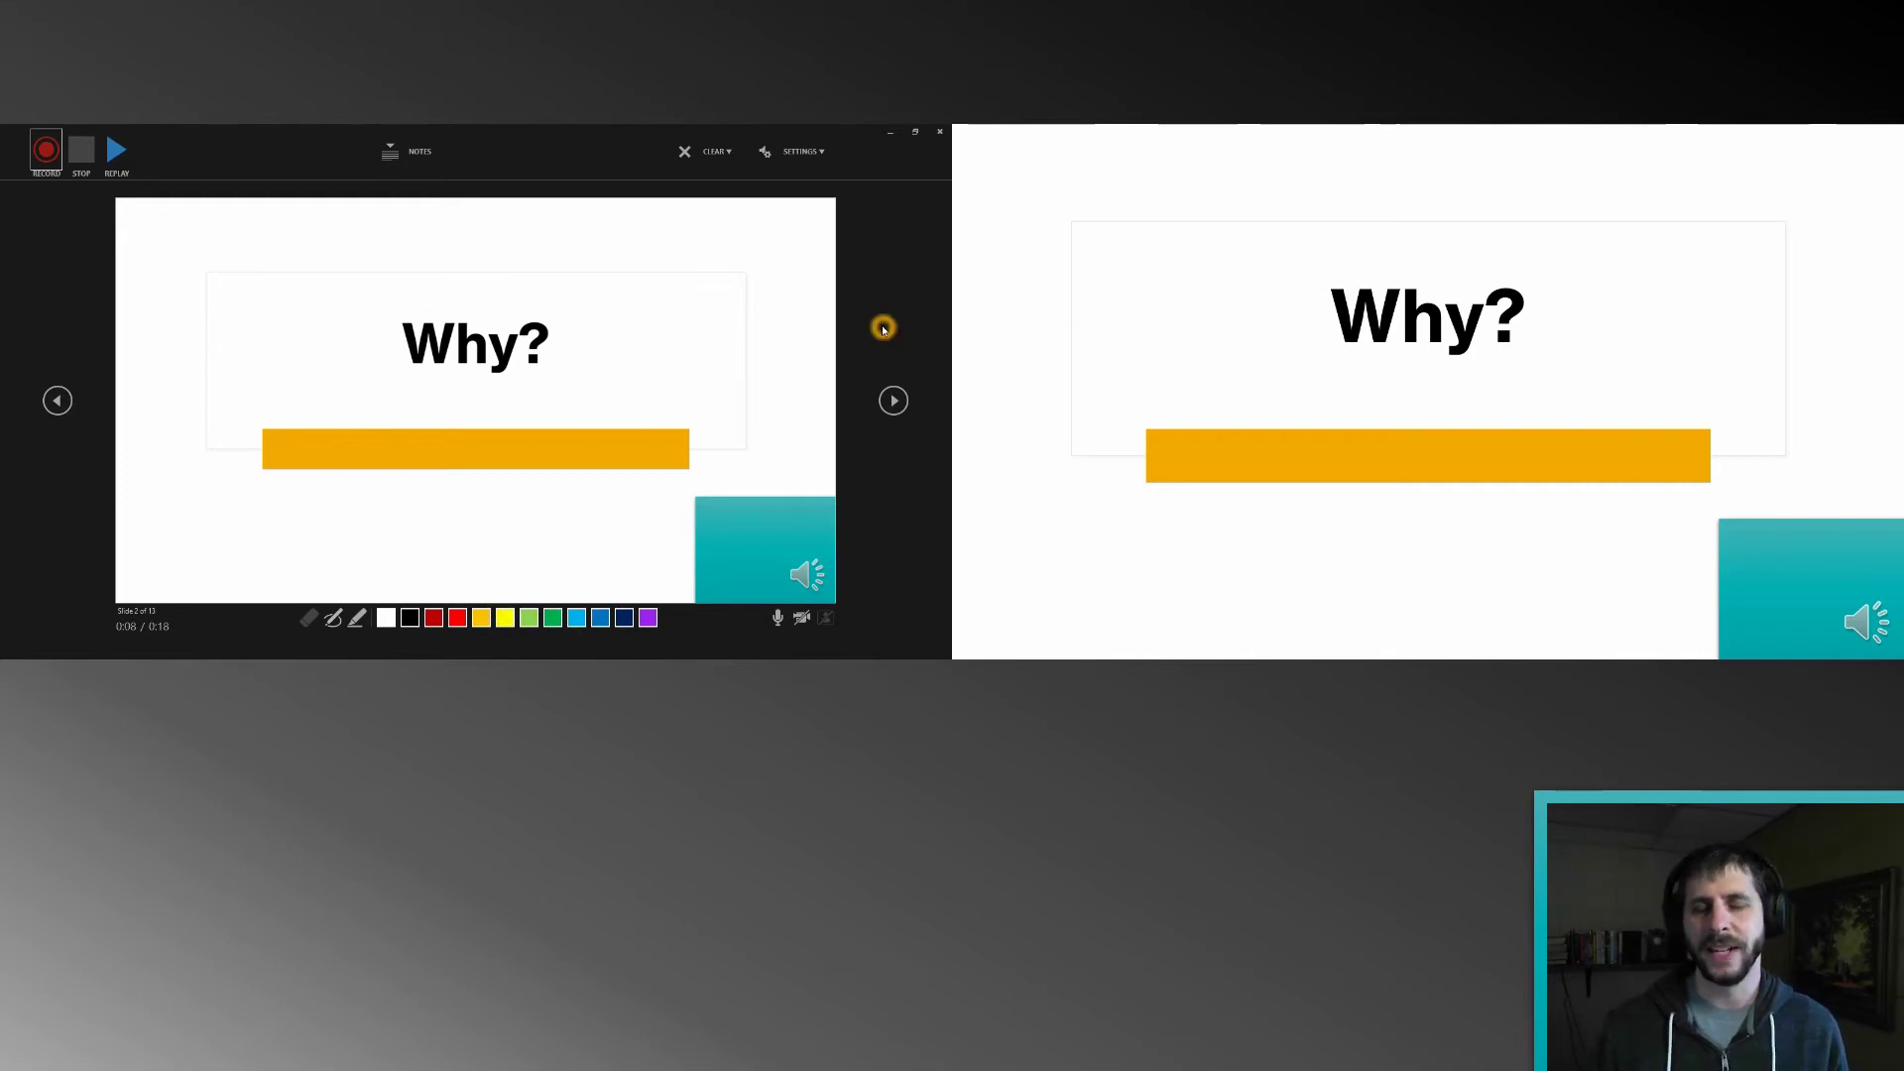
left_click(959, 304)
left_click(911, 282)
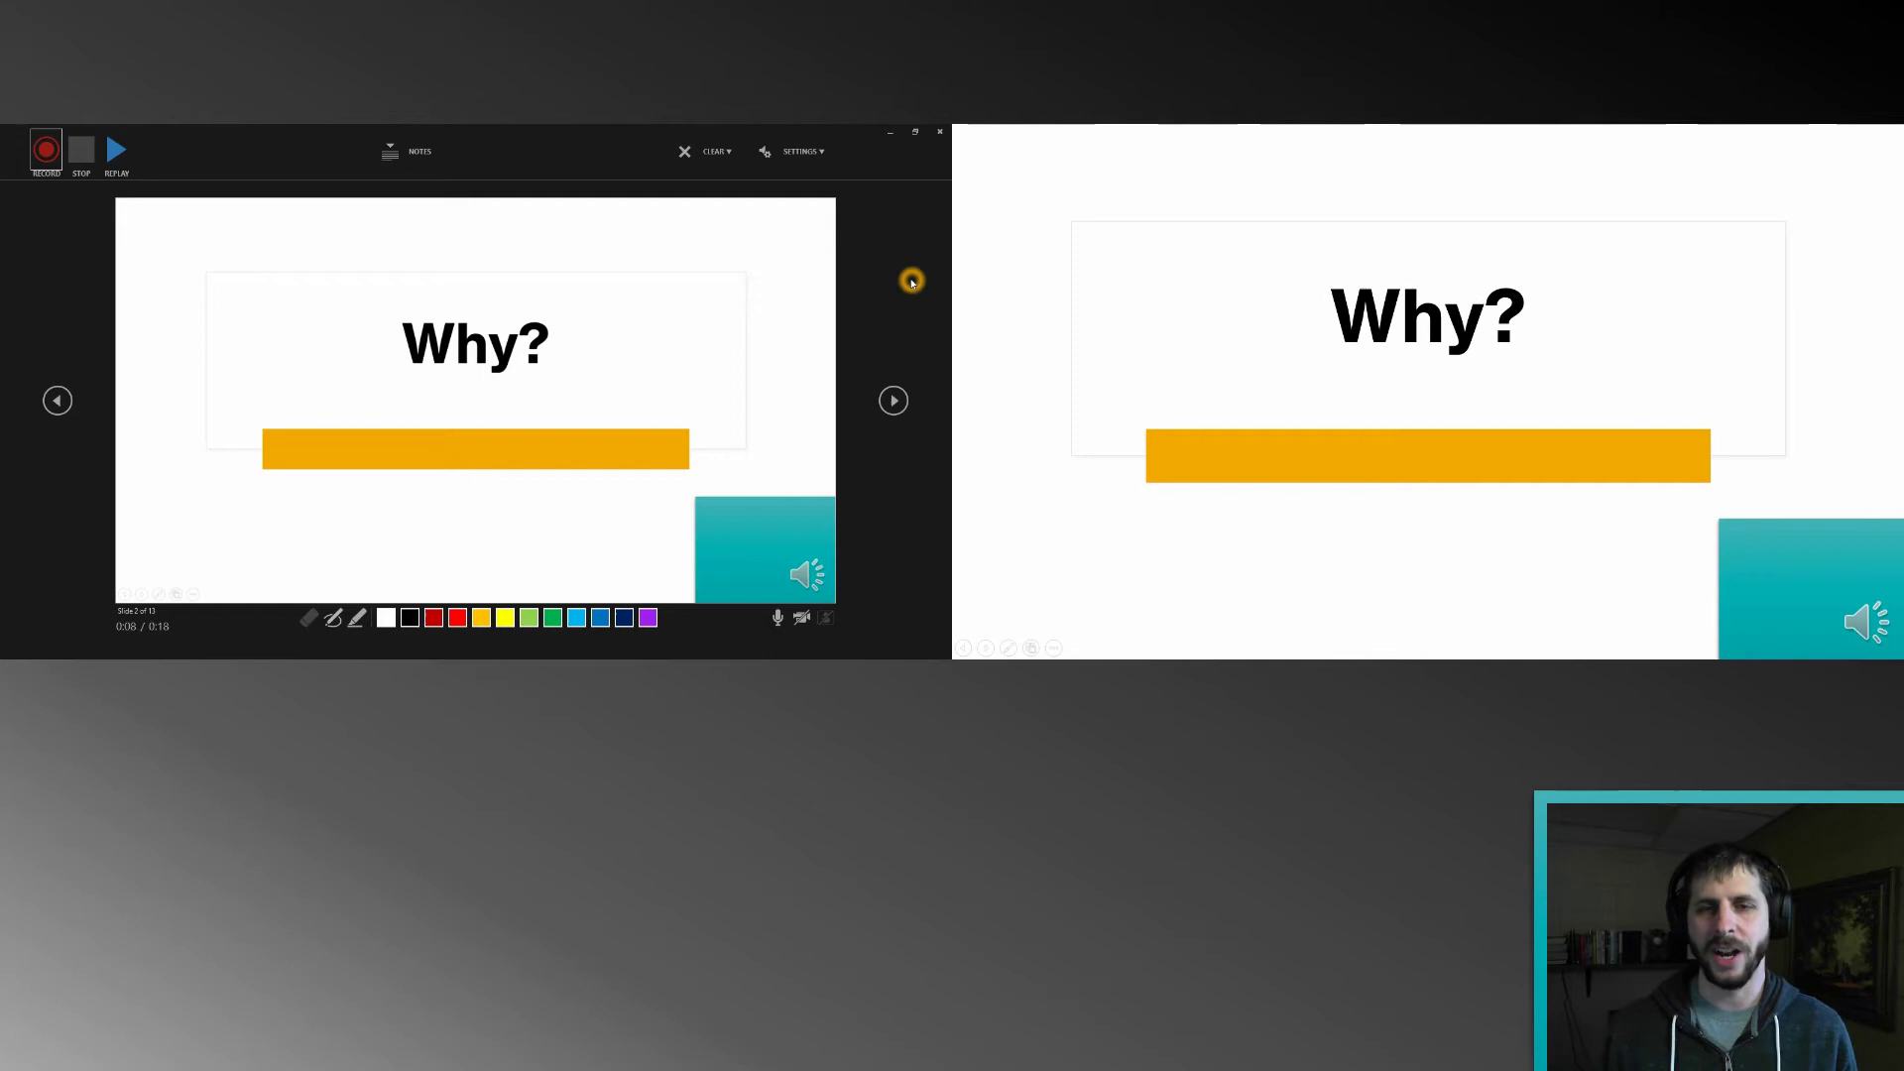
left_click(919, 184)
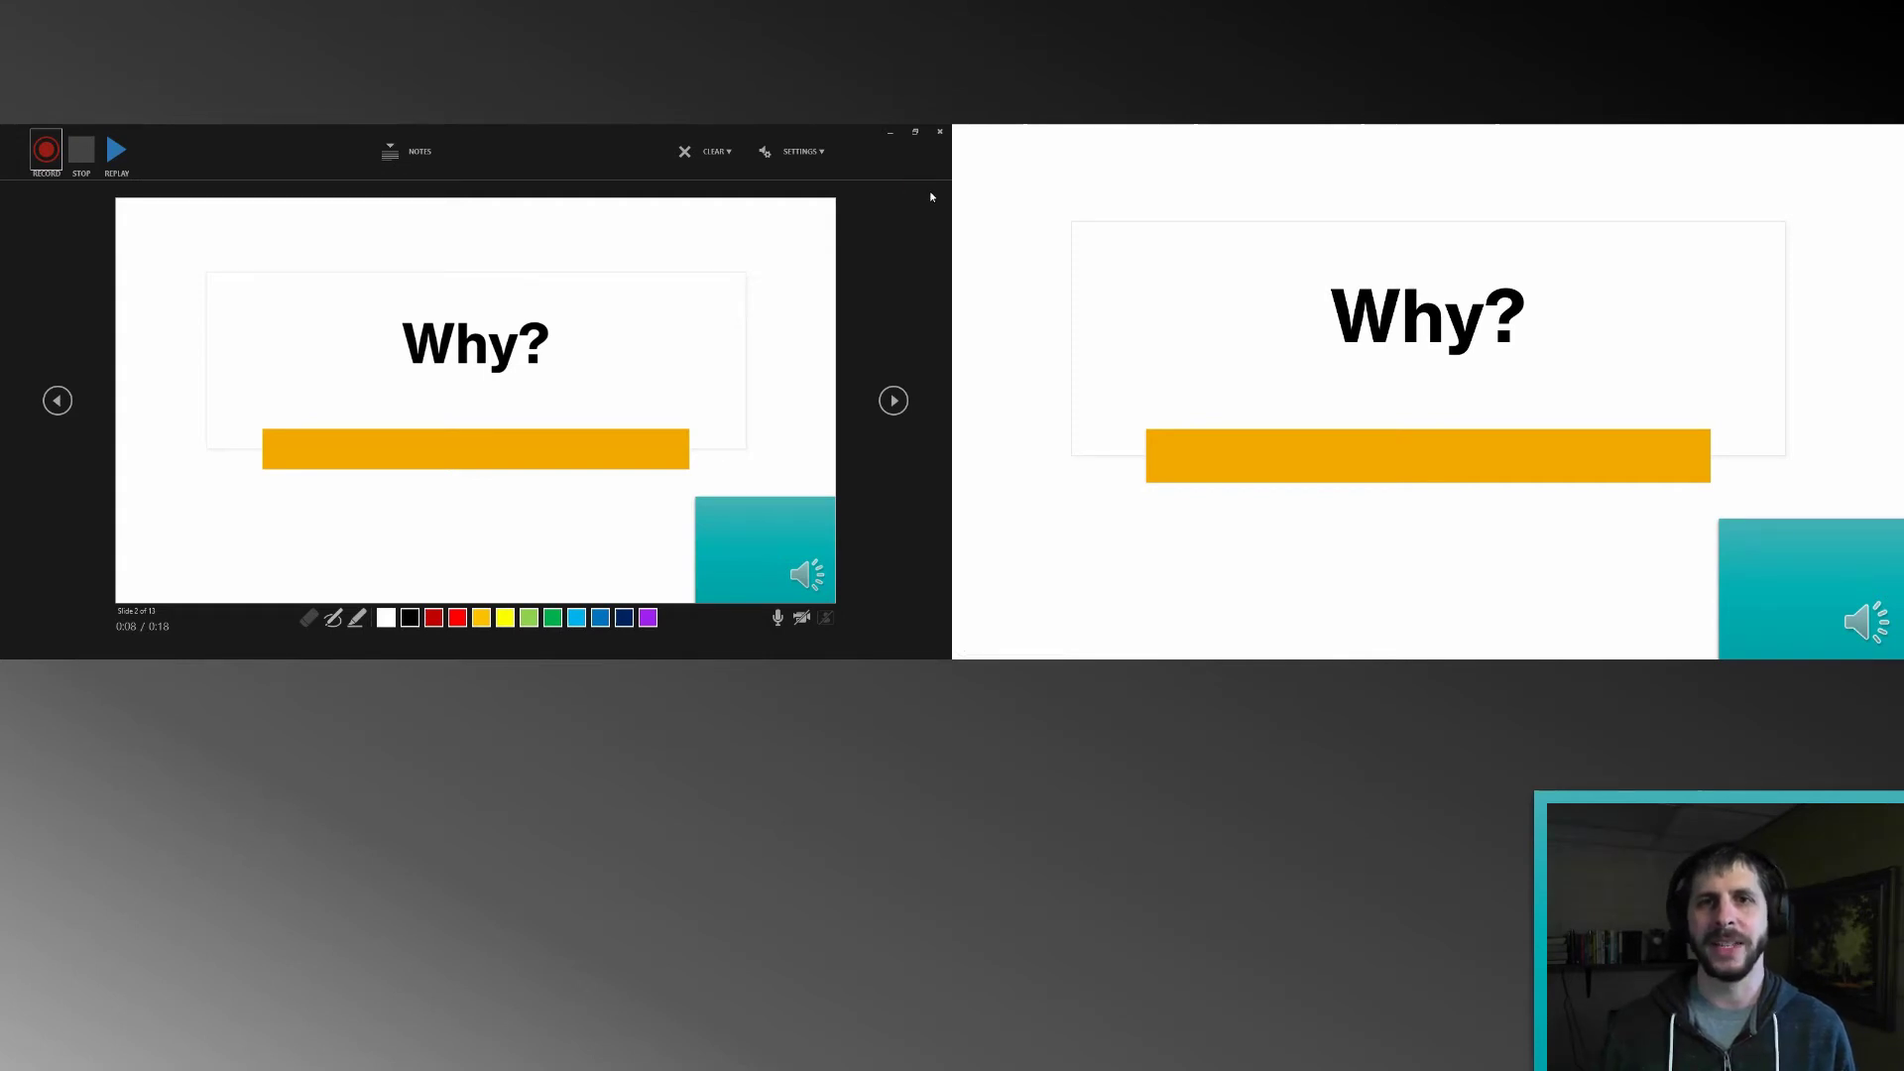
Step: Back in editing view, move the webcam video aside and delete the teal corner rectangle
left_click(939, 132)
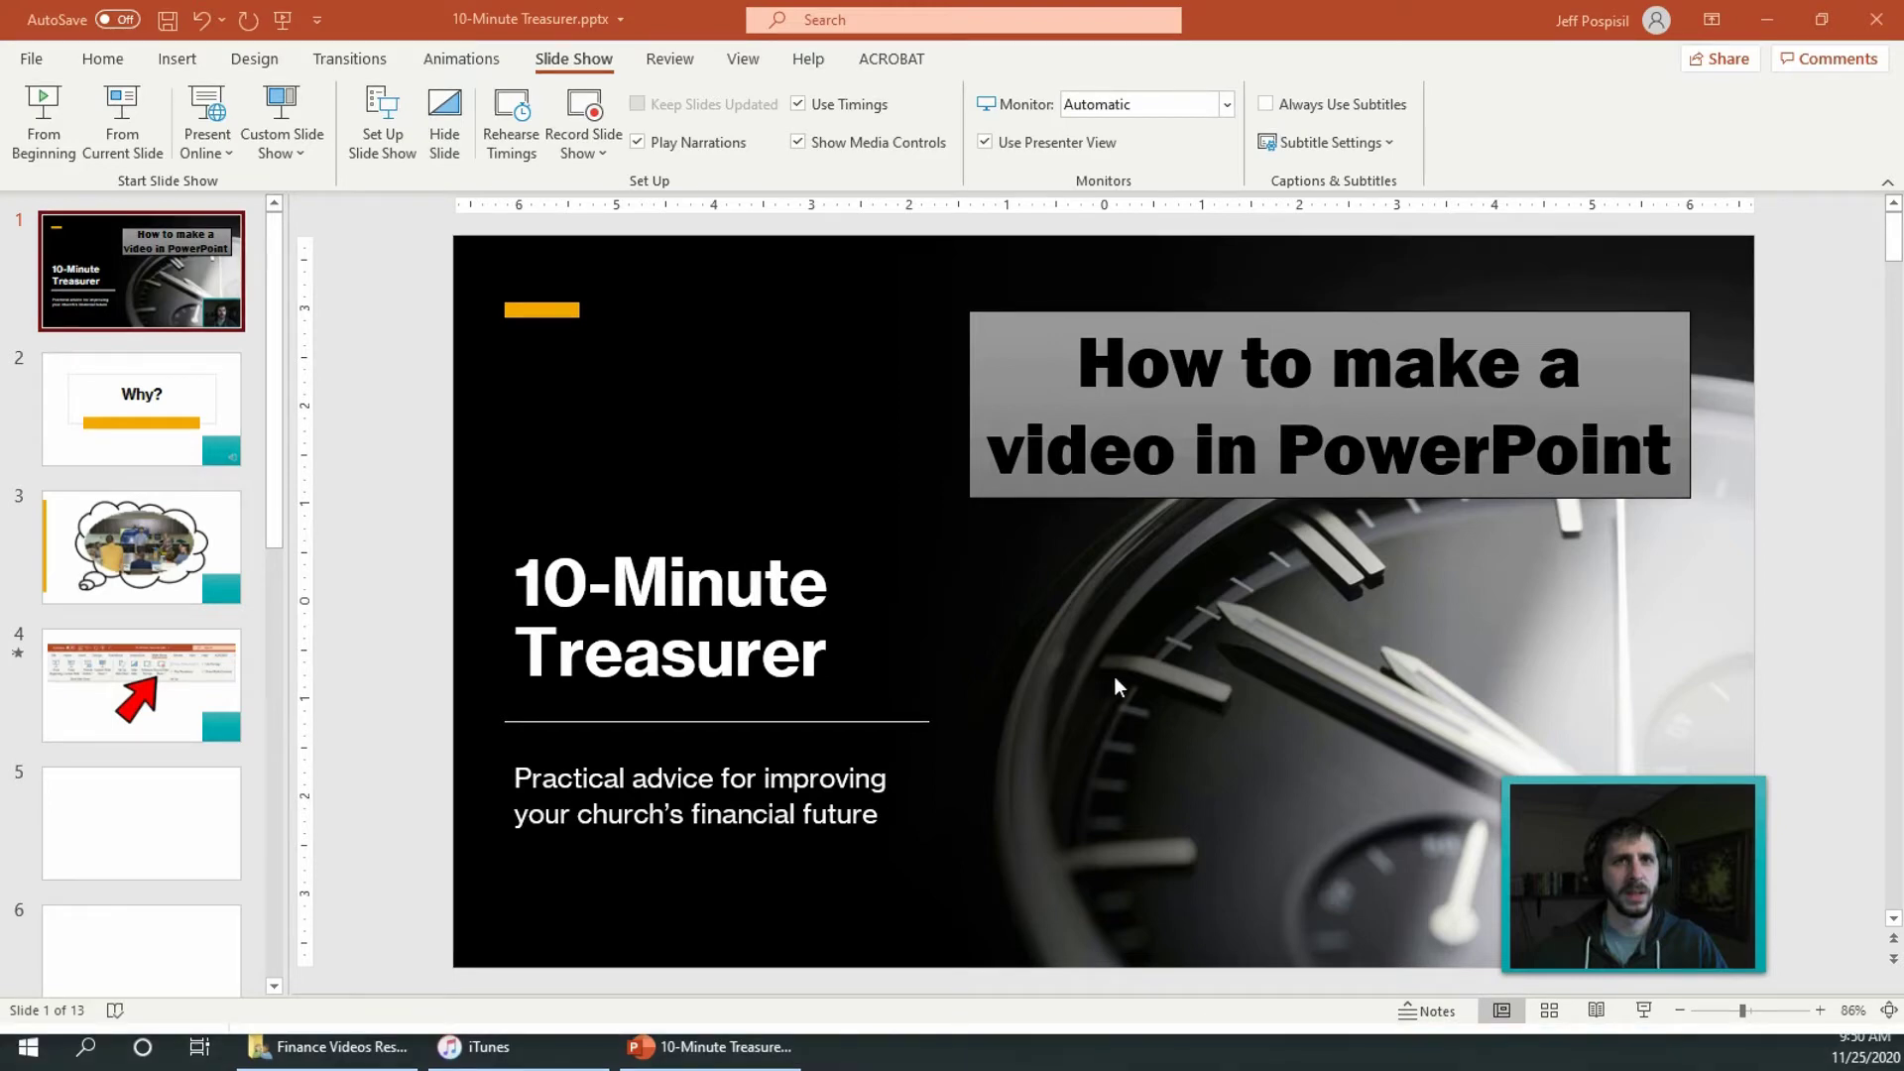
left_click(1609, 871)
left_click_drag(1609, 870, 1309, 747)
left_click(1606, 831)
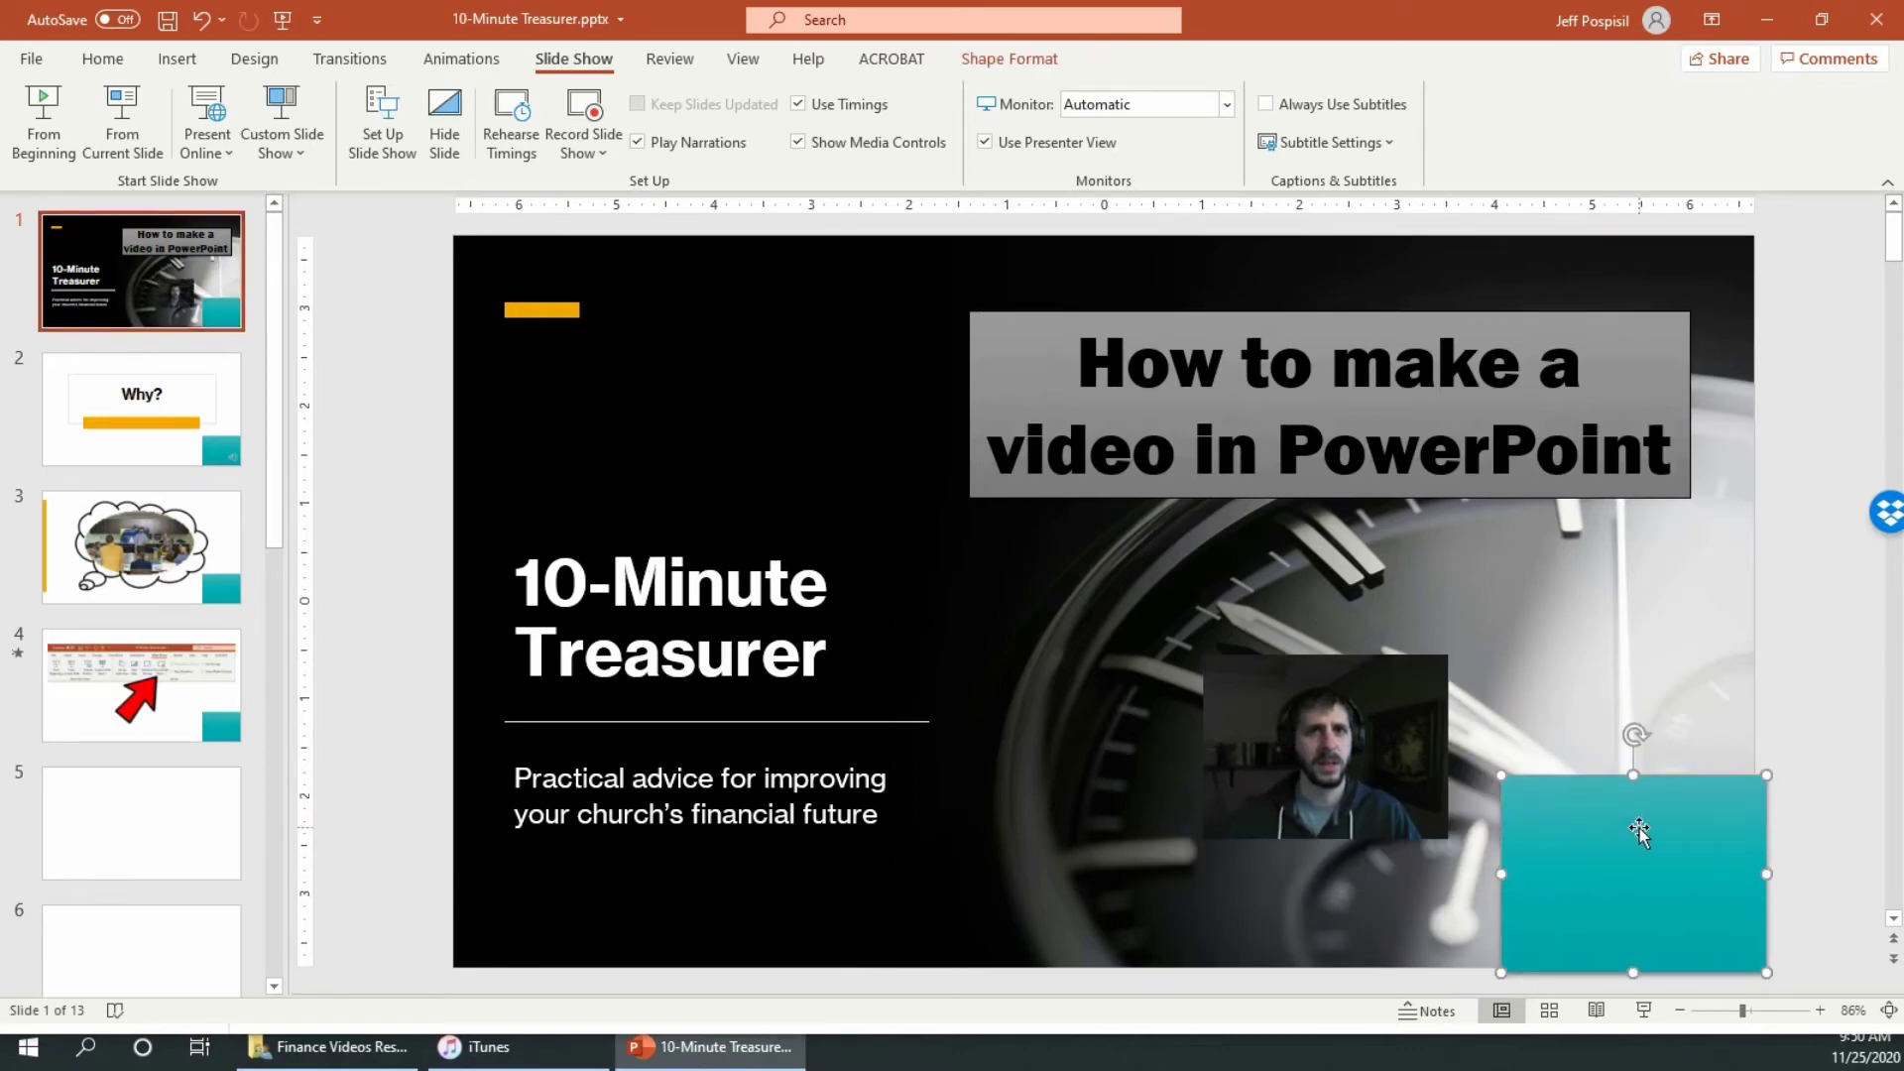
key("Delete")
Step: Enlarge the webcam video to 4.76" by 6.34" and position it below the title
left_click(1344, 779)
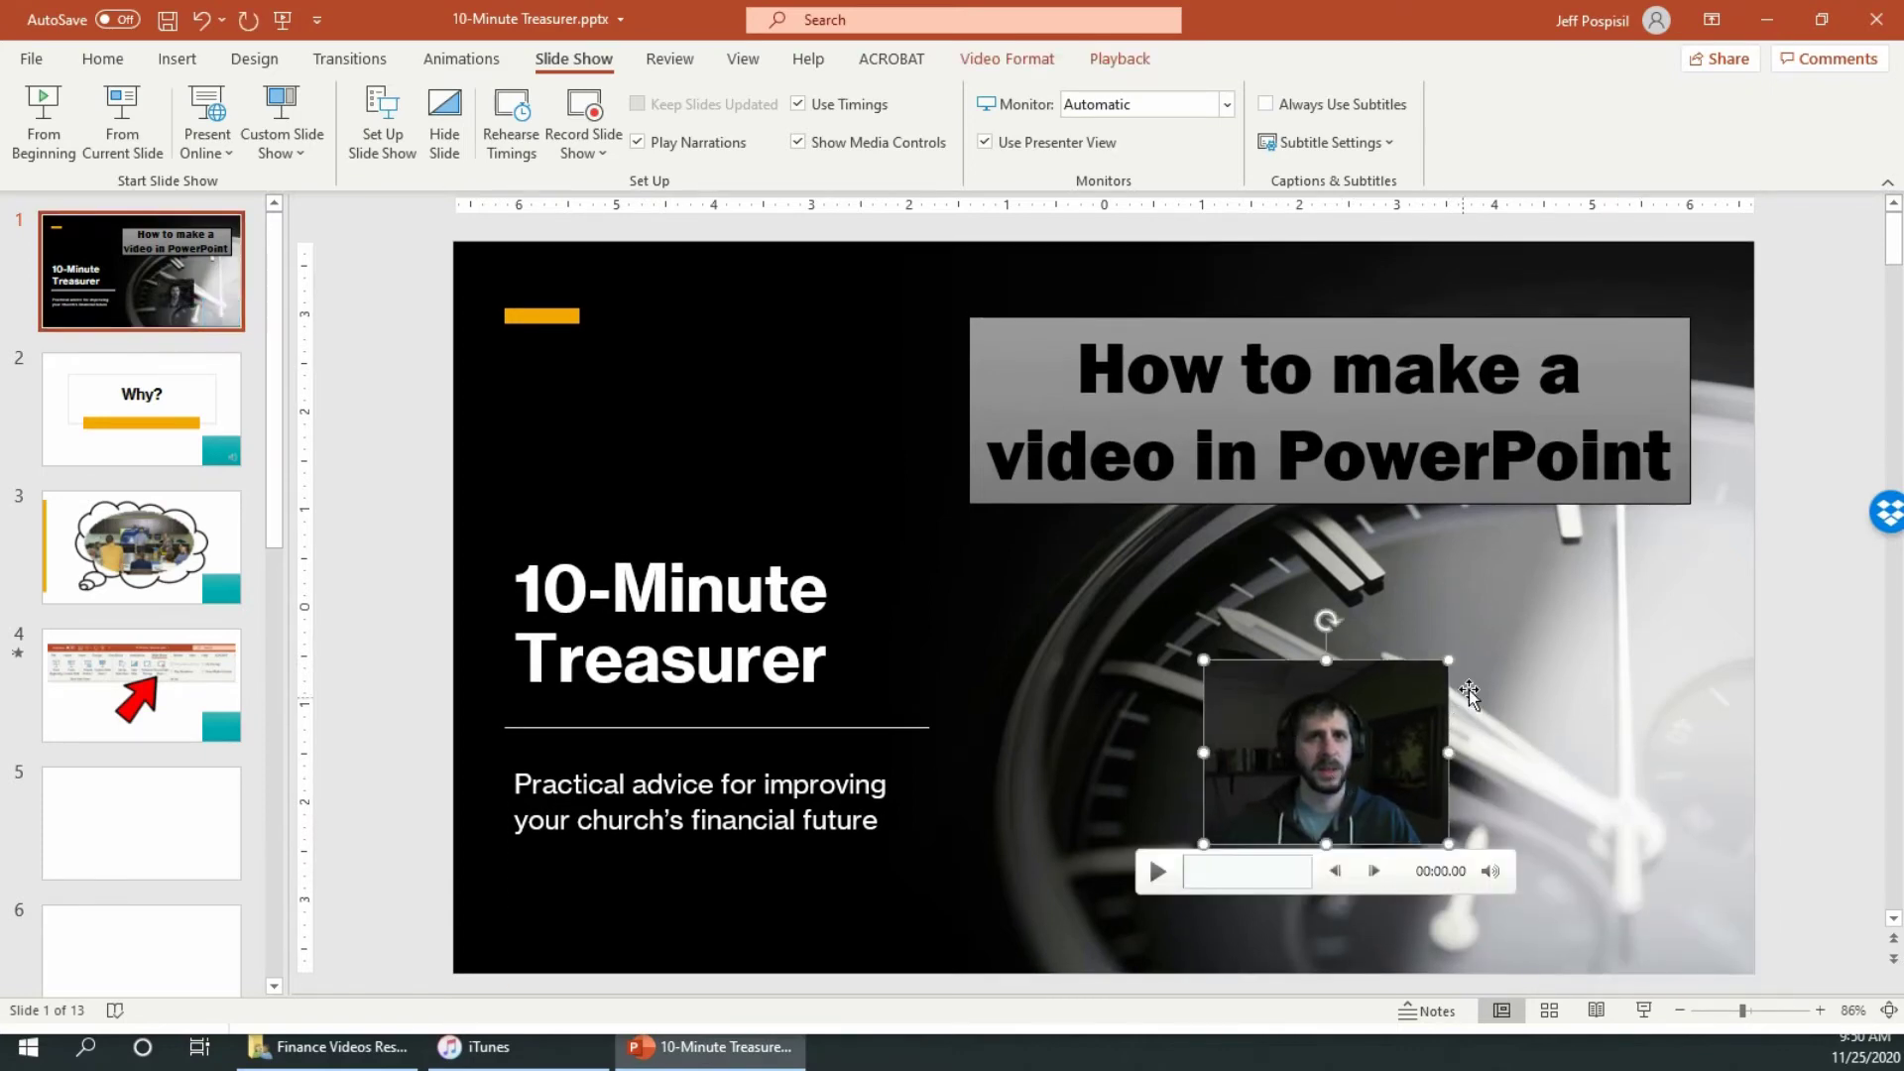
double_click(1448, 660)
left_click_drag(1448, 661, 1669, 494)
left_click_drag(1195, 848, 1046, 957)
left_click_drag(1355, 779, 1315, 788)
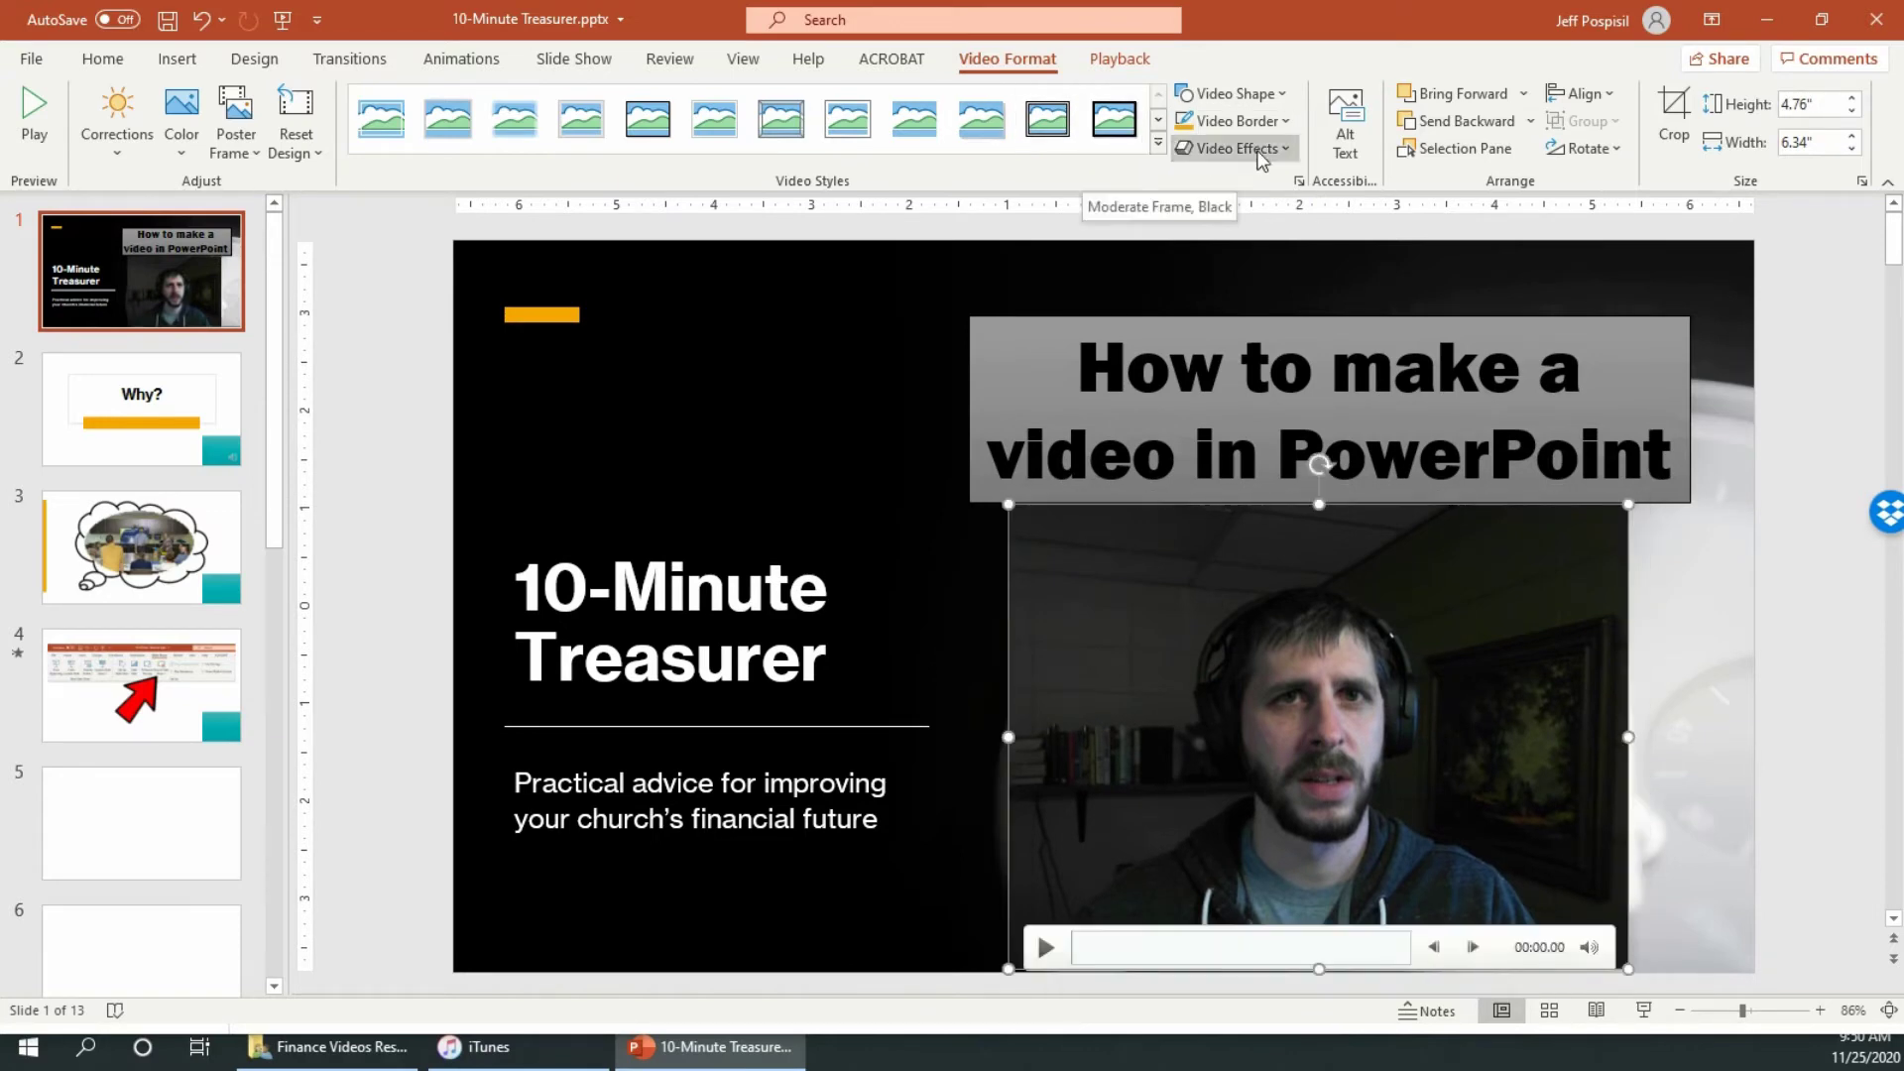
left_click(1202, 151)
Step: Give the webcam video an off-axis 3-D rotation and a white-framed video style
left_click(1202, 151)
left_click(1202, 151)
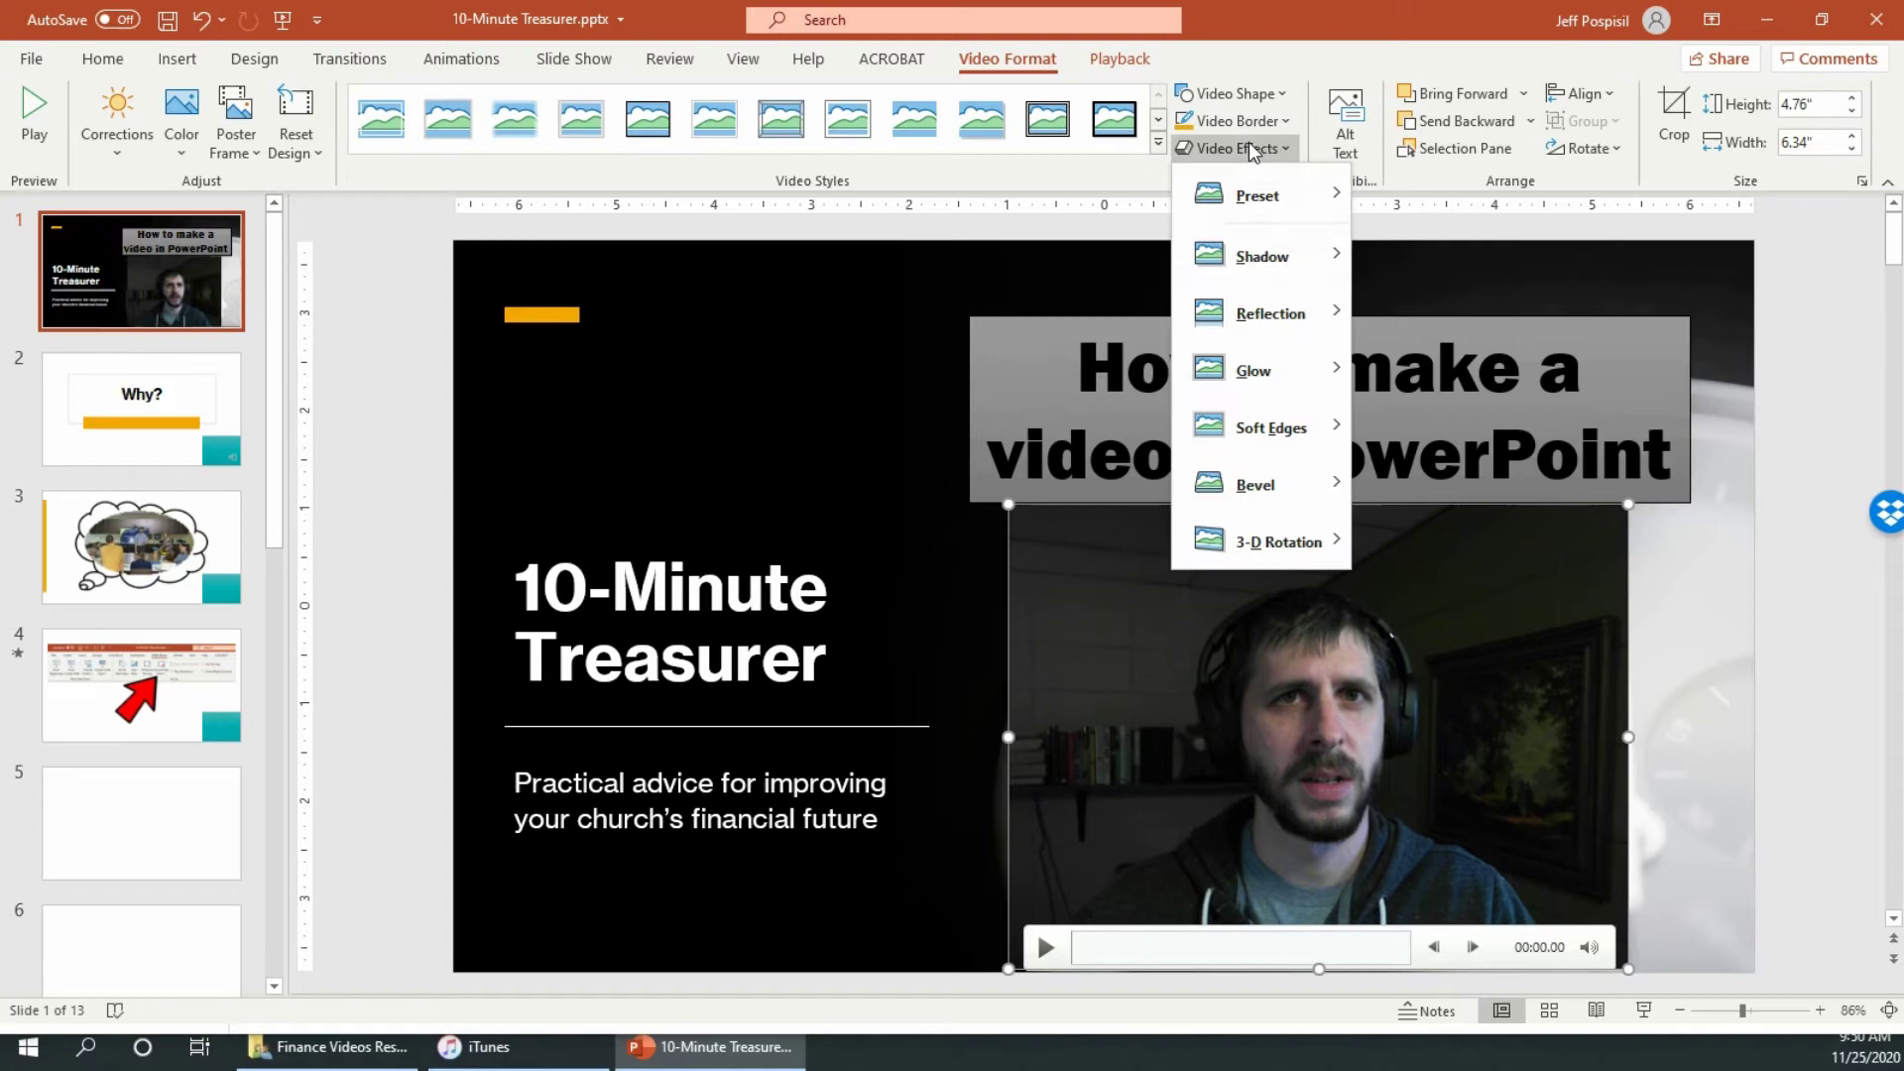
mouse_move(1267, 375)
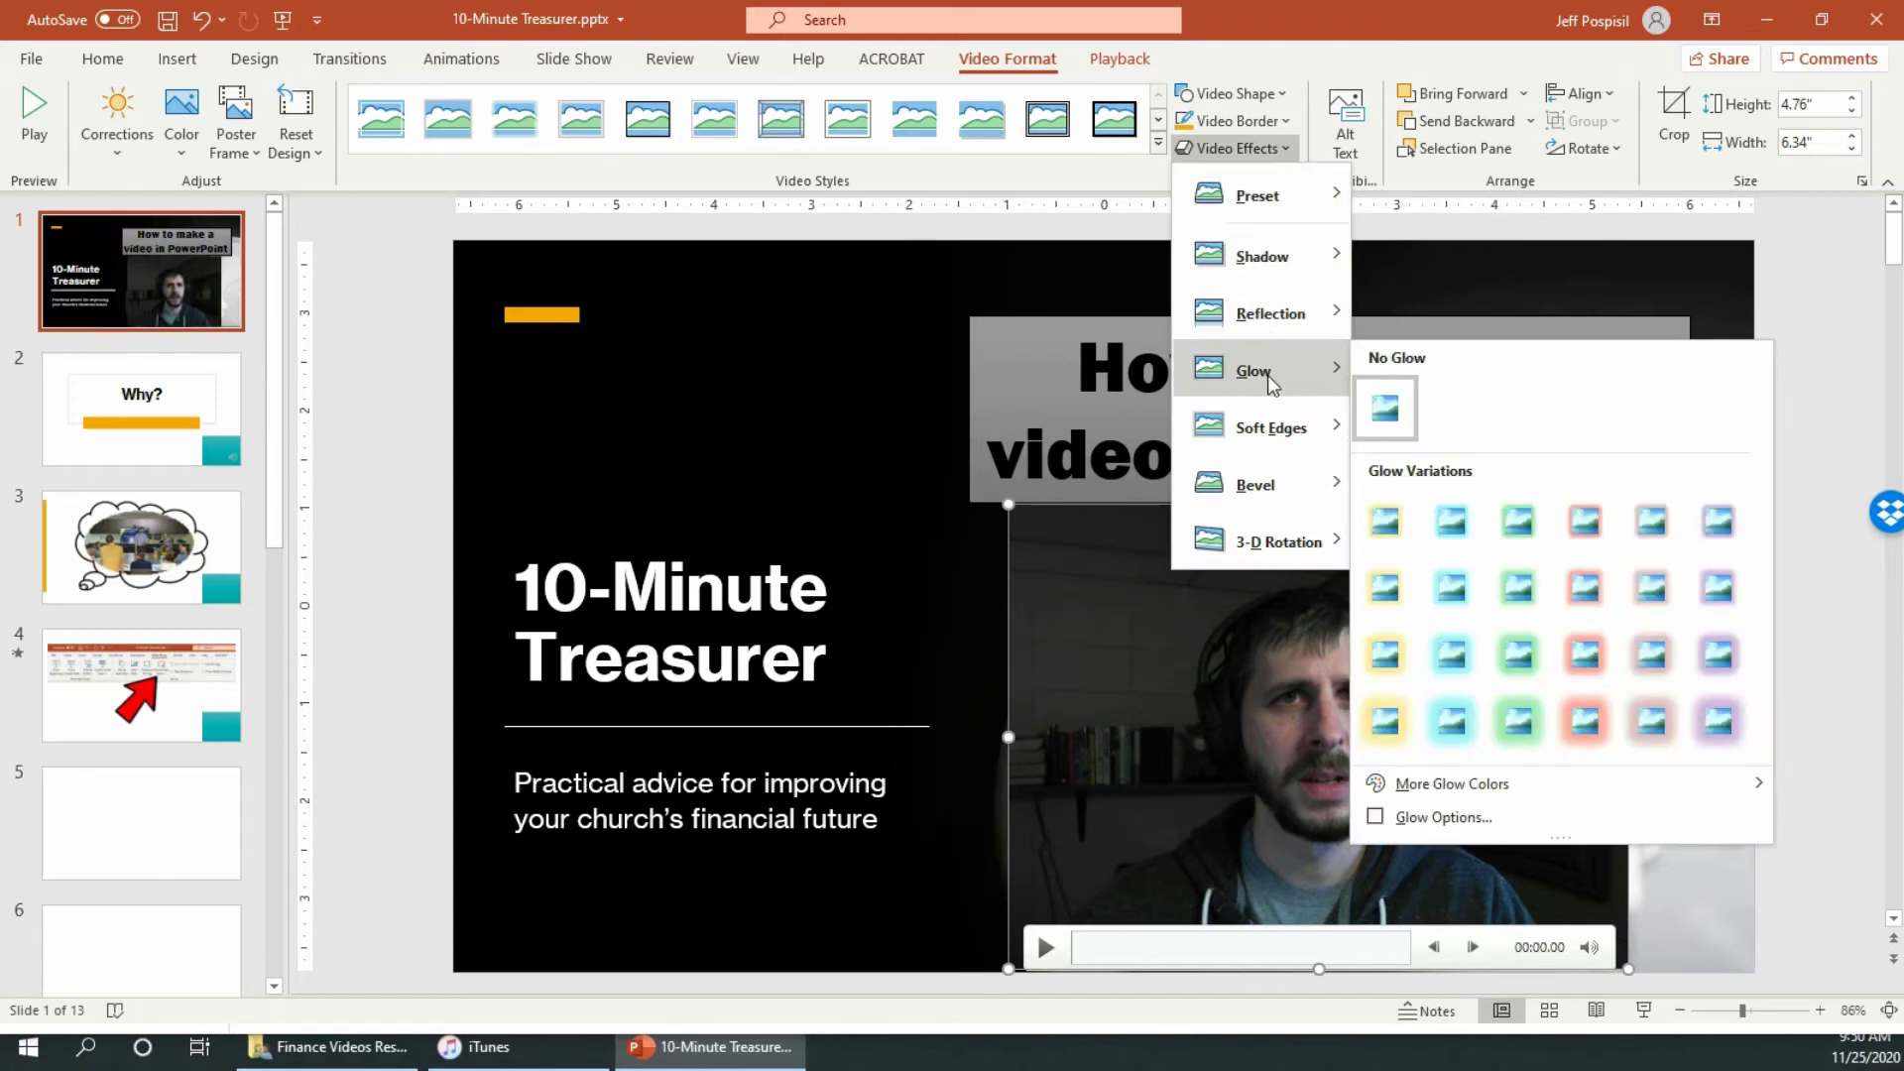
mouse_move(1295, 538)
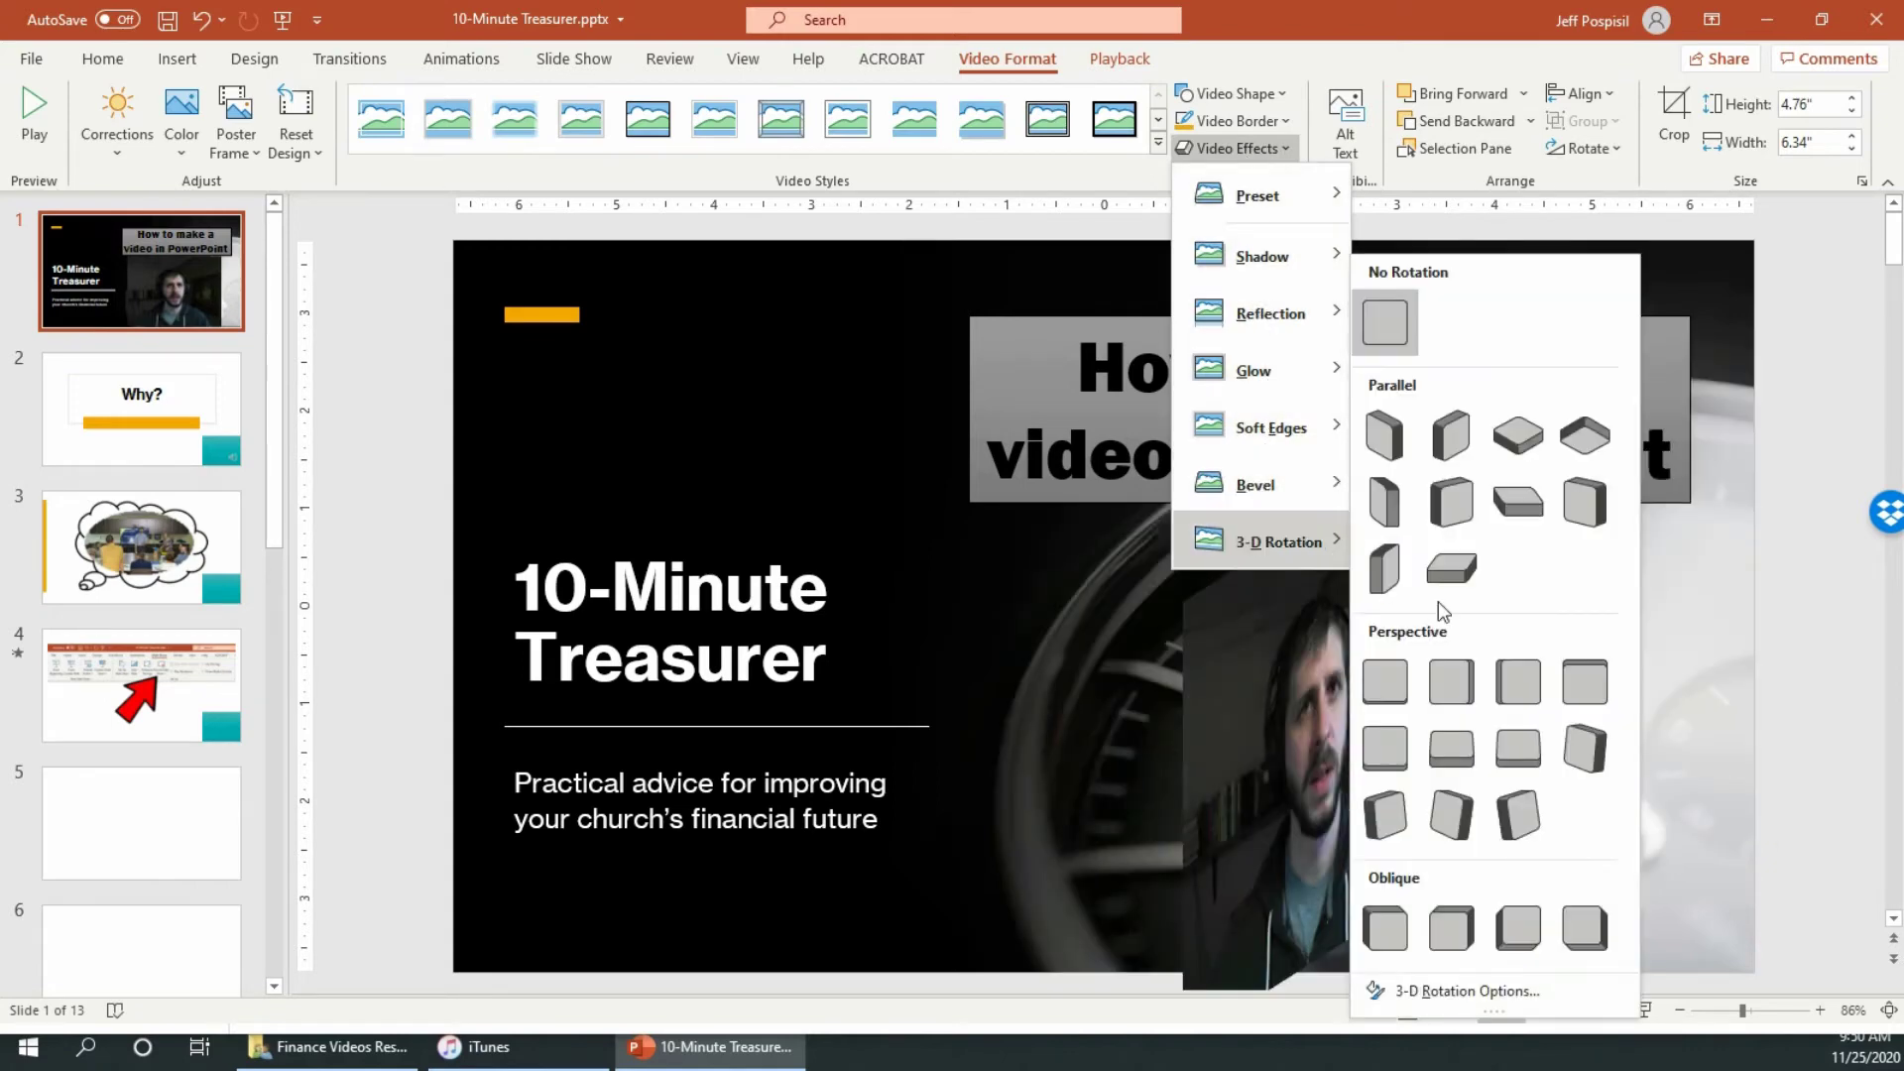
left_click(1450, 515)
left_click(598, 121)
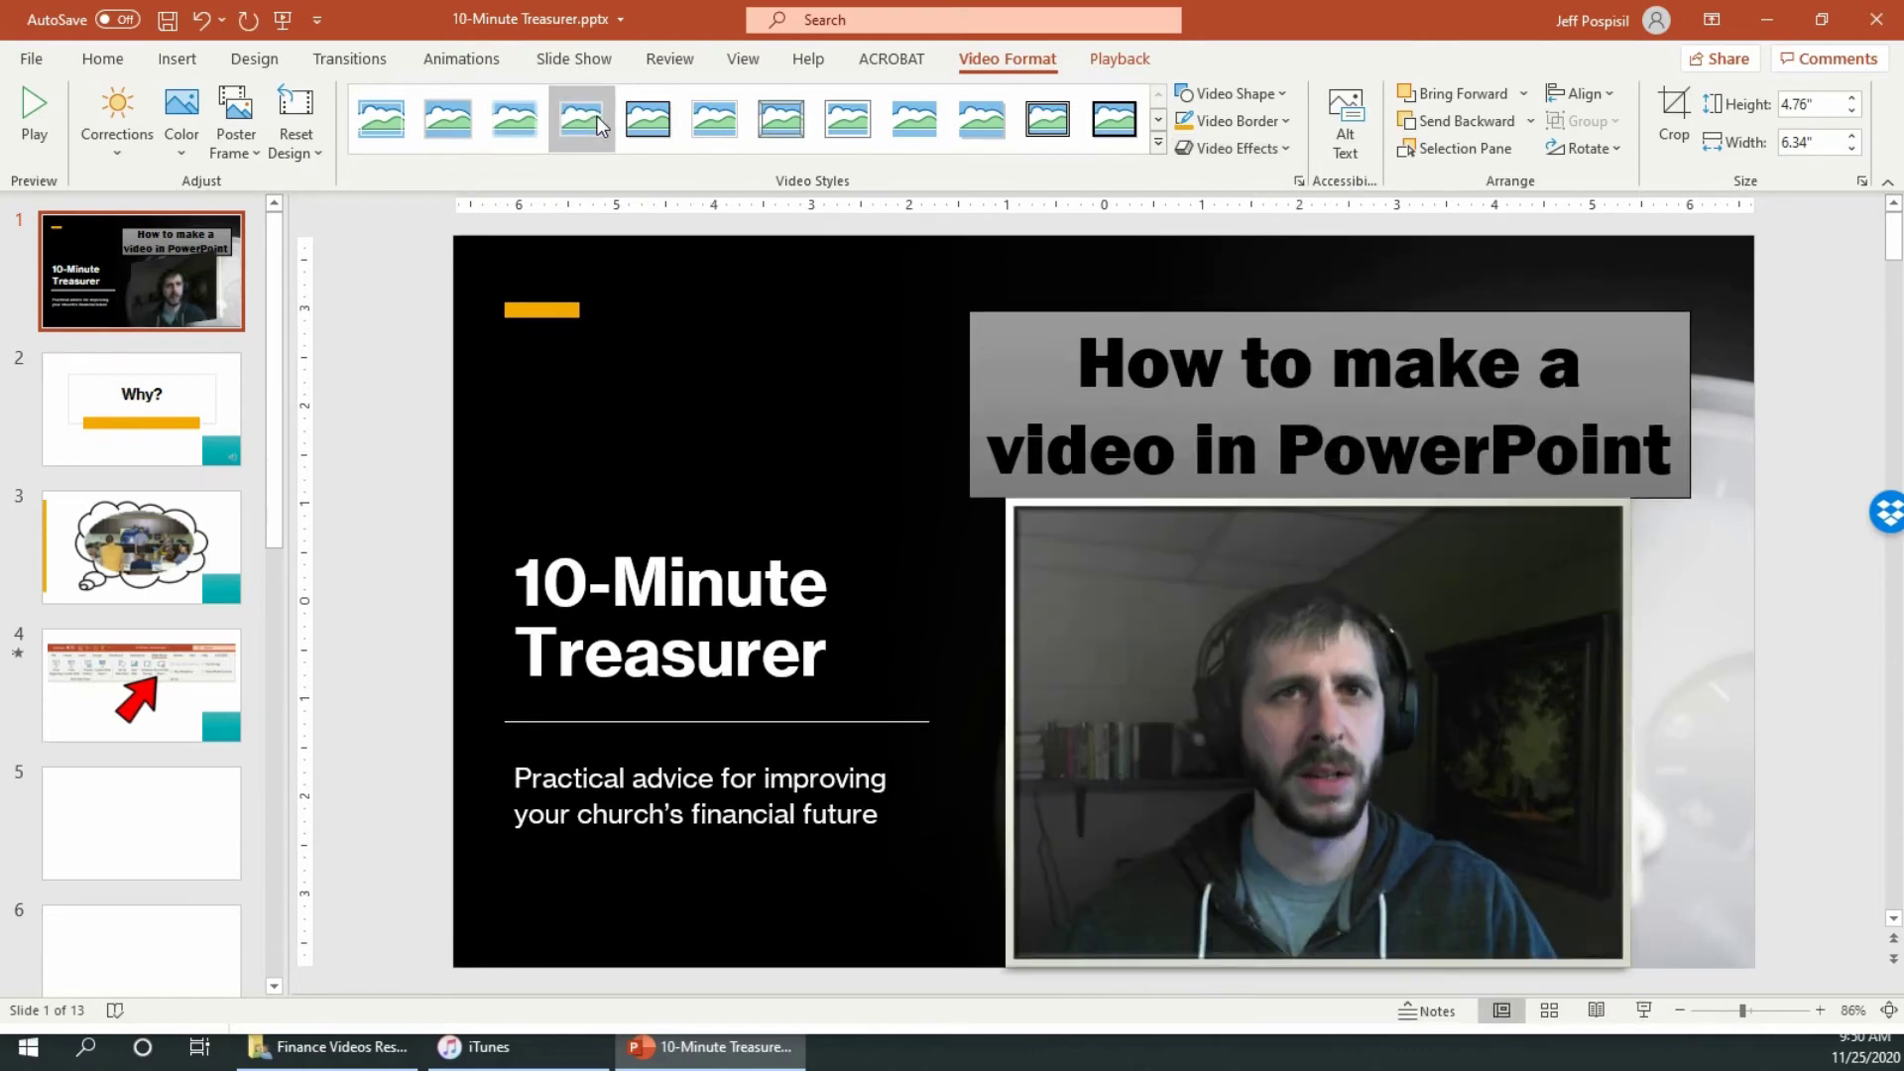
left_click(923, 518)
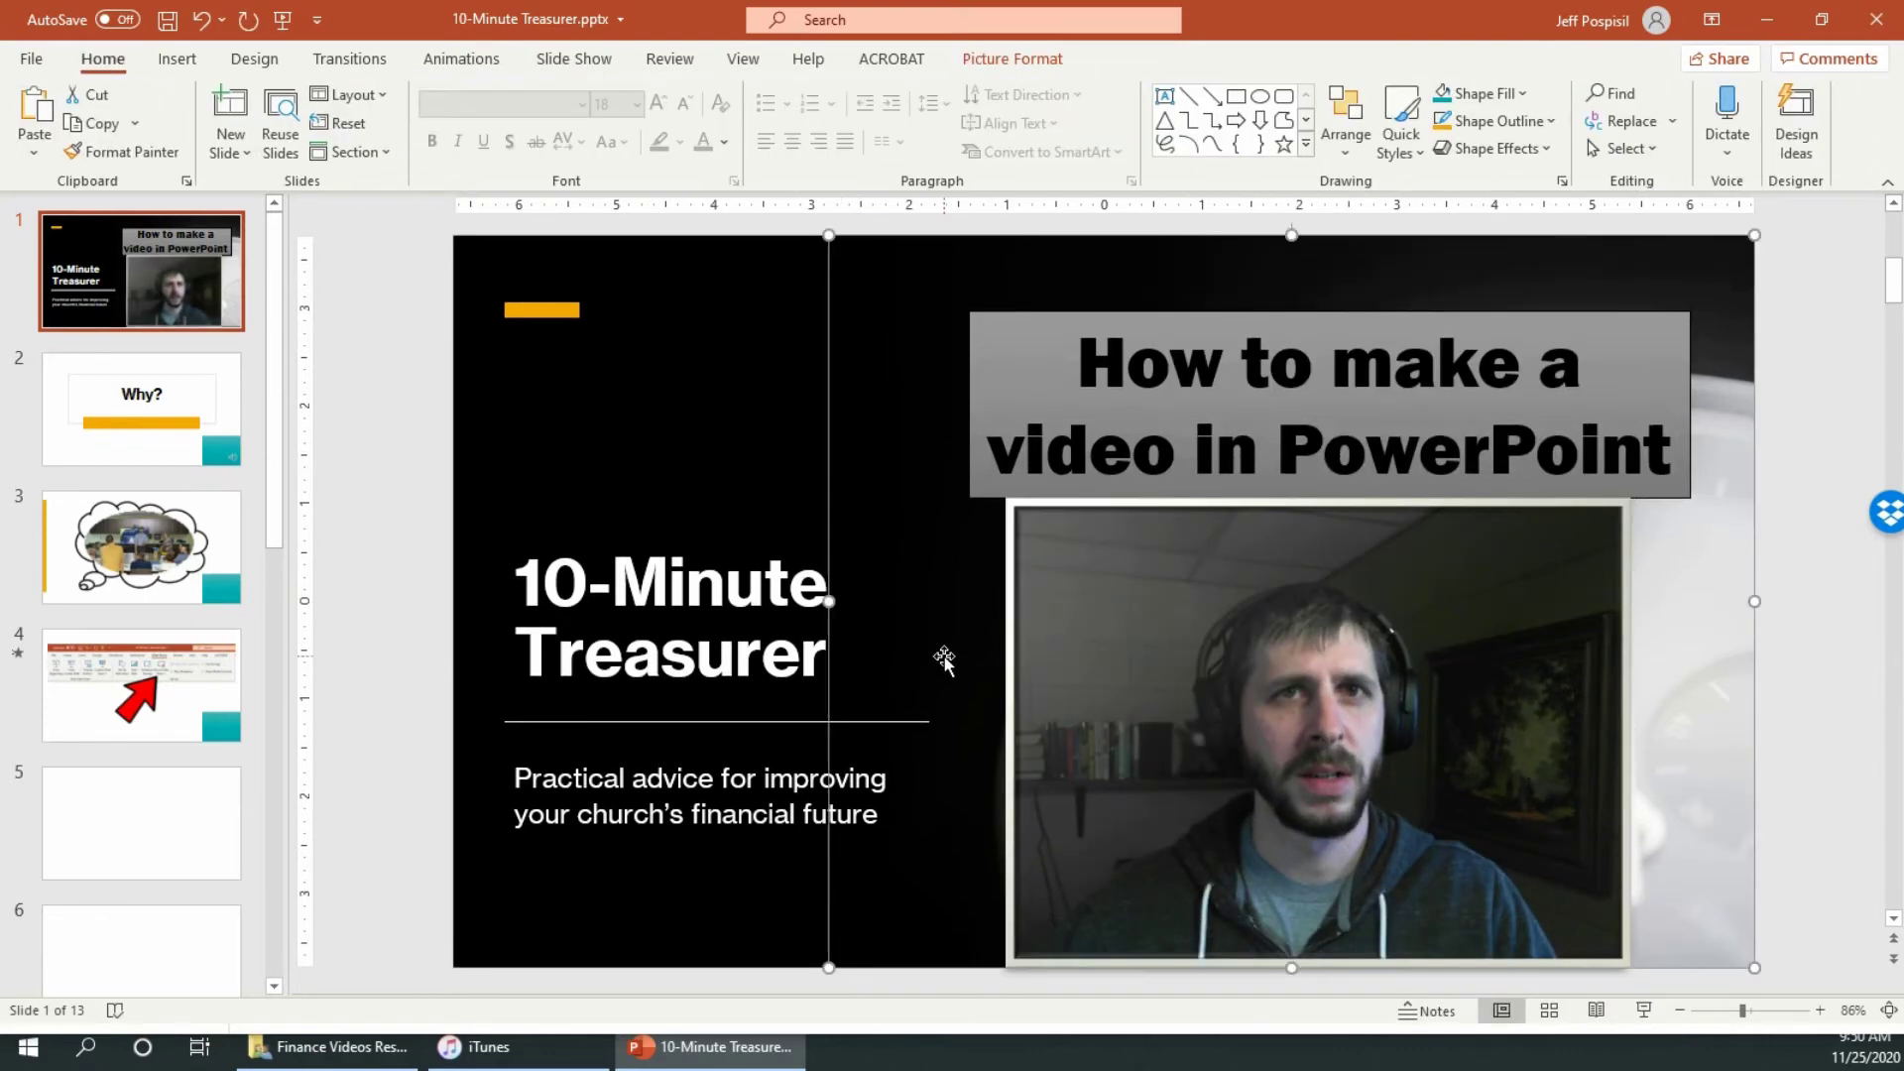
left_click(1135, 547)
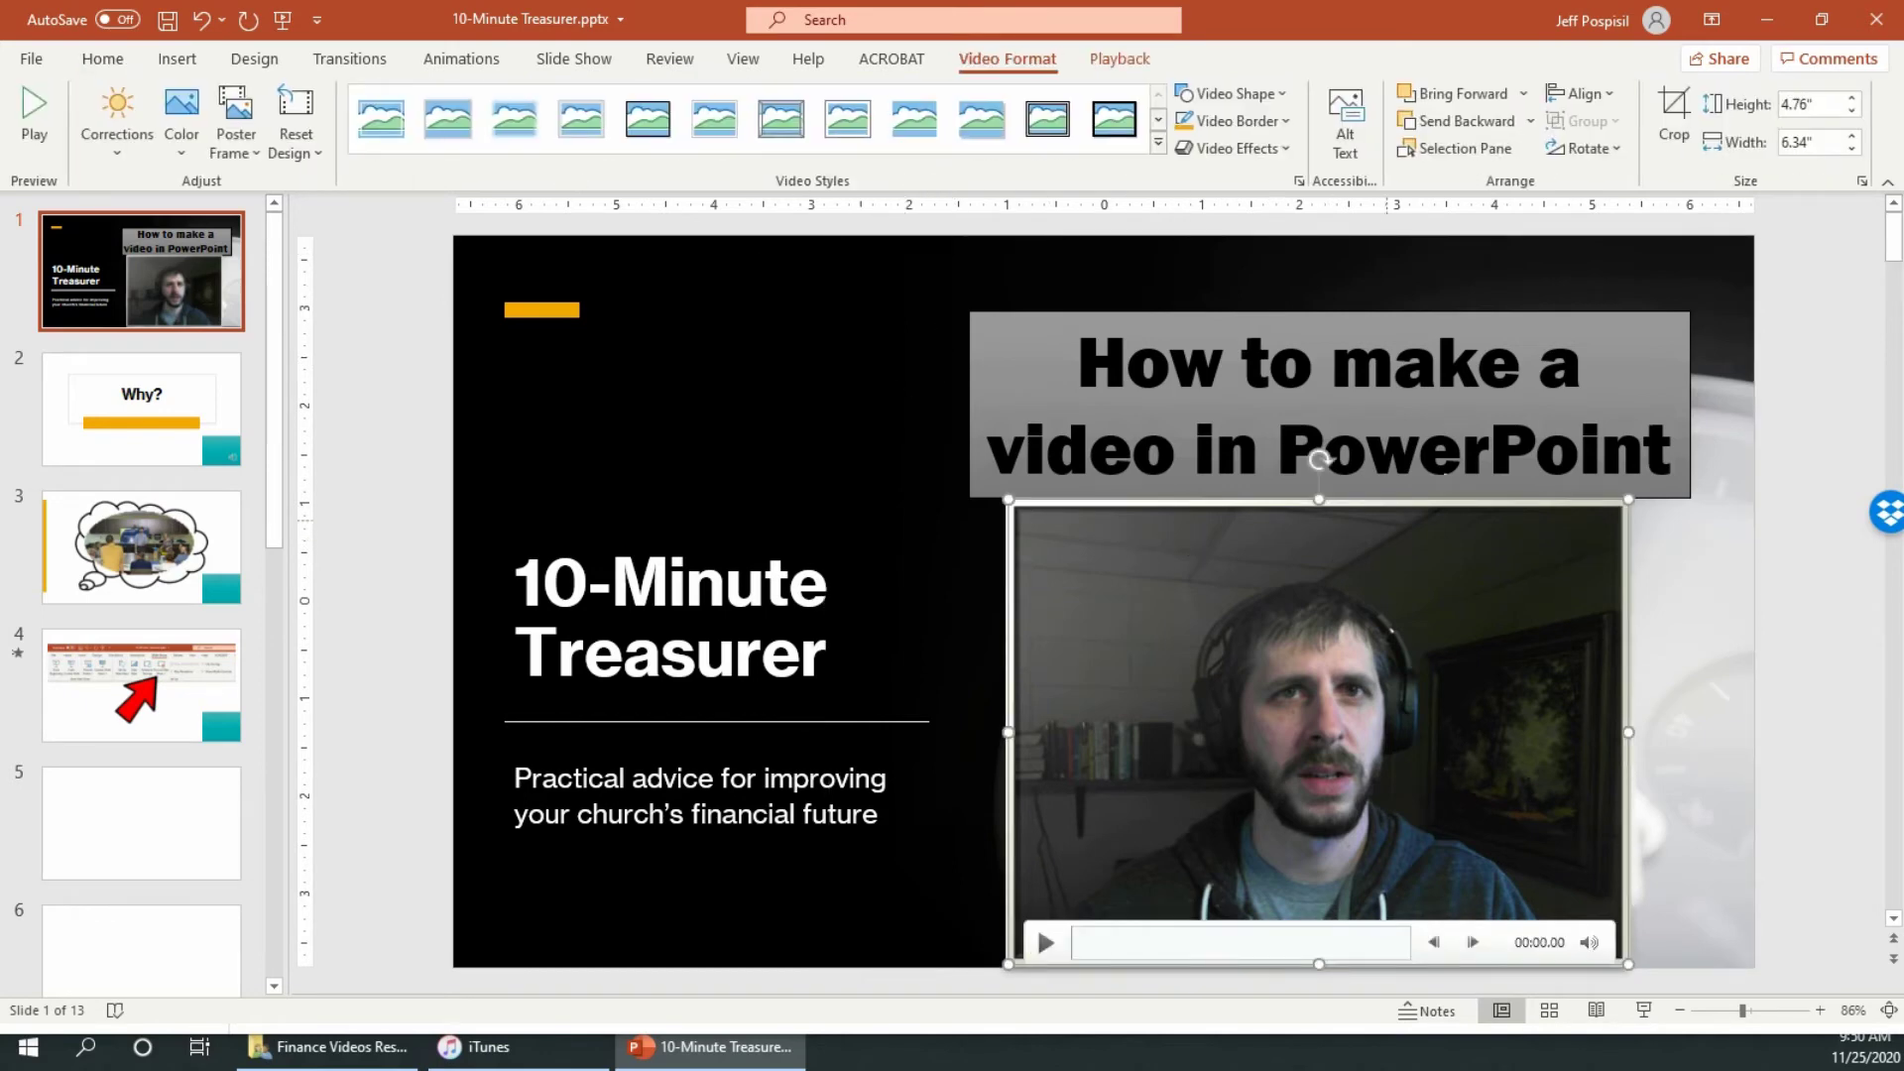
Step: Crop the webcam video to a 2.66" x 3.3" face shot, then play and pause it
left_click(1674, 117)
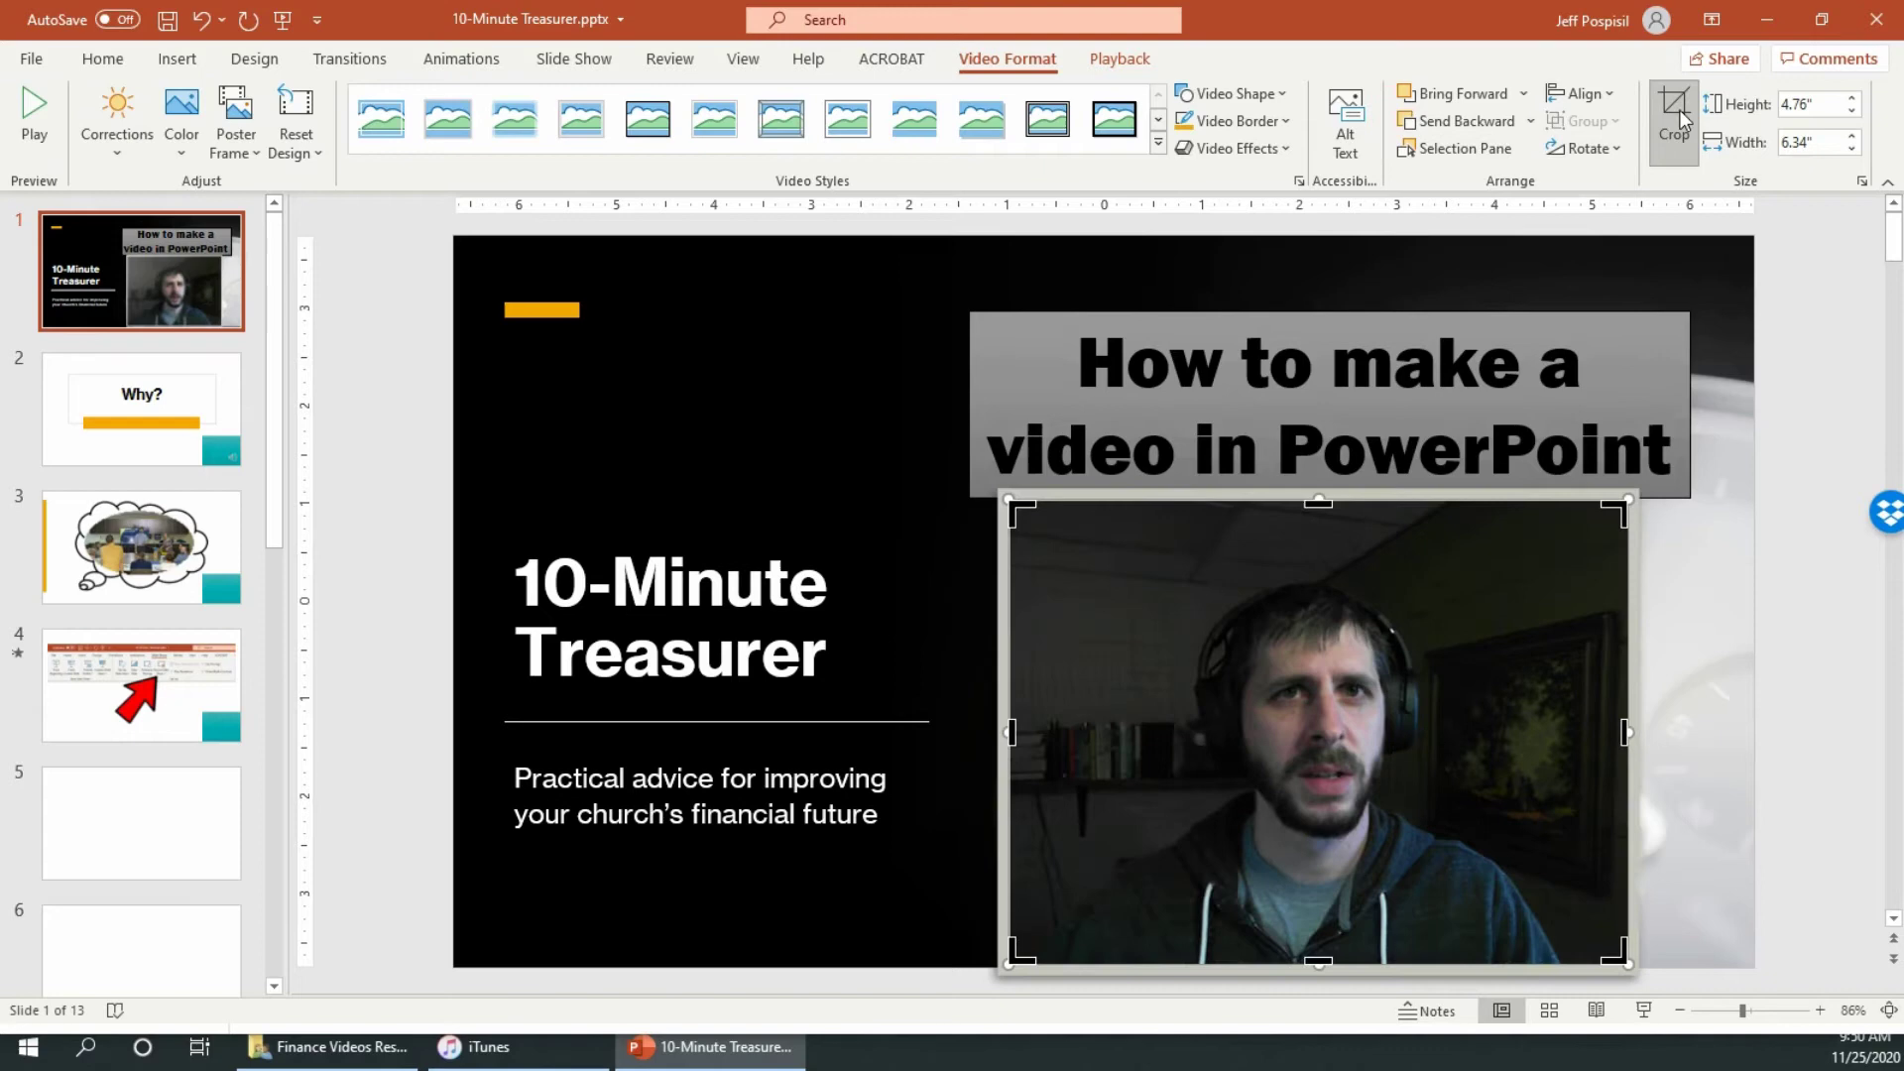
left_click_drag(1614, 512, 1492, 583)
left_click_drag(1013, 947, 1181, 841)
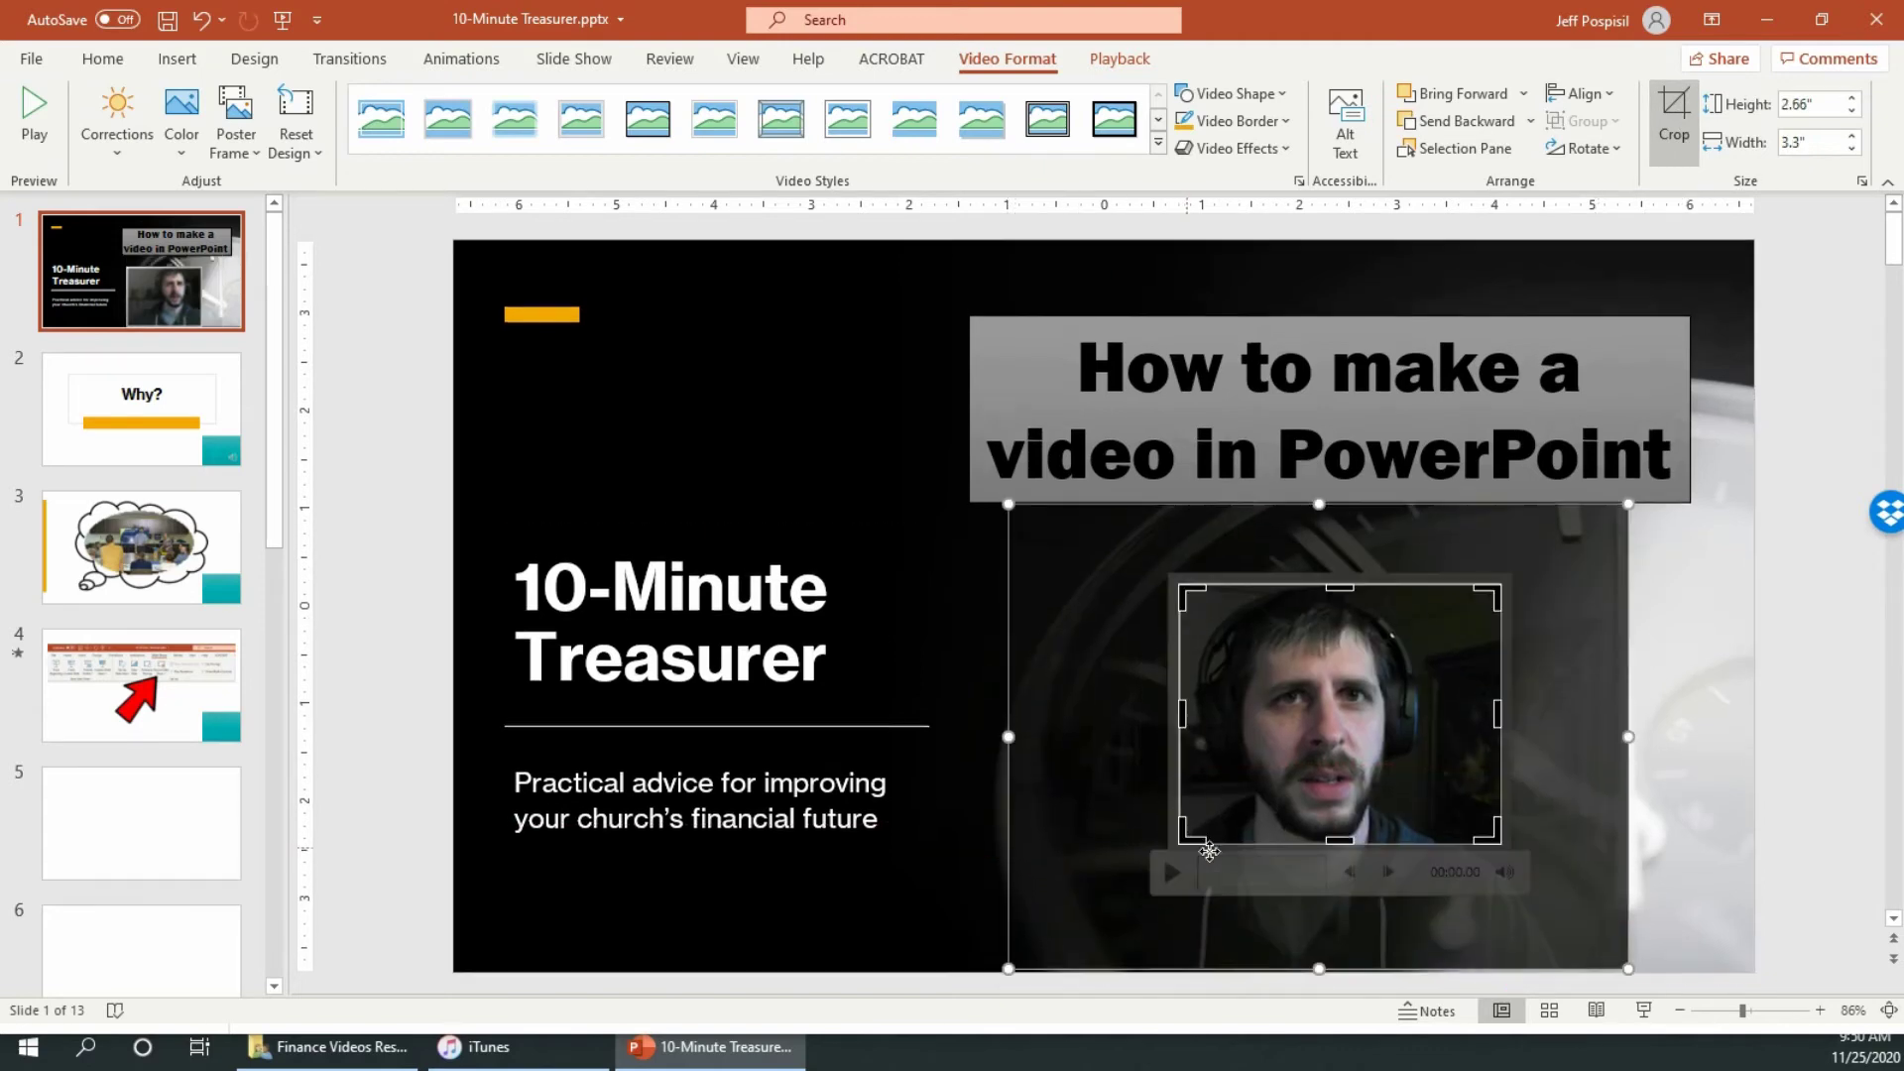
left_click(1725, 668)
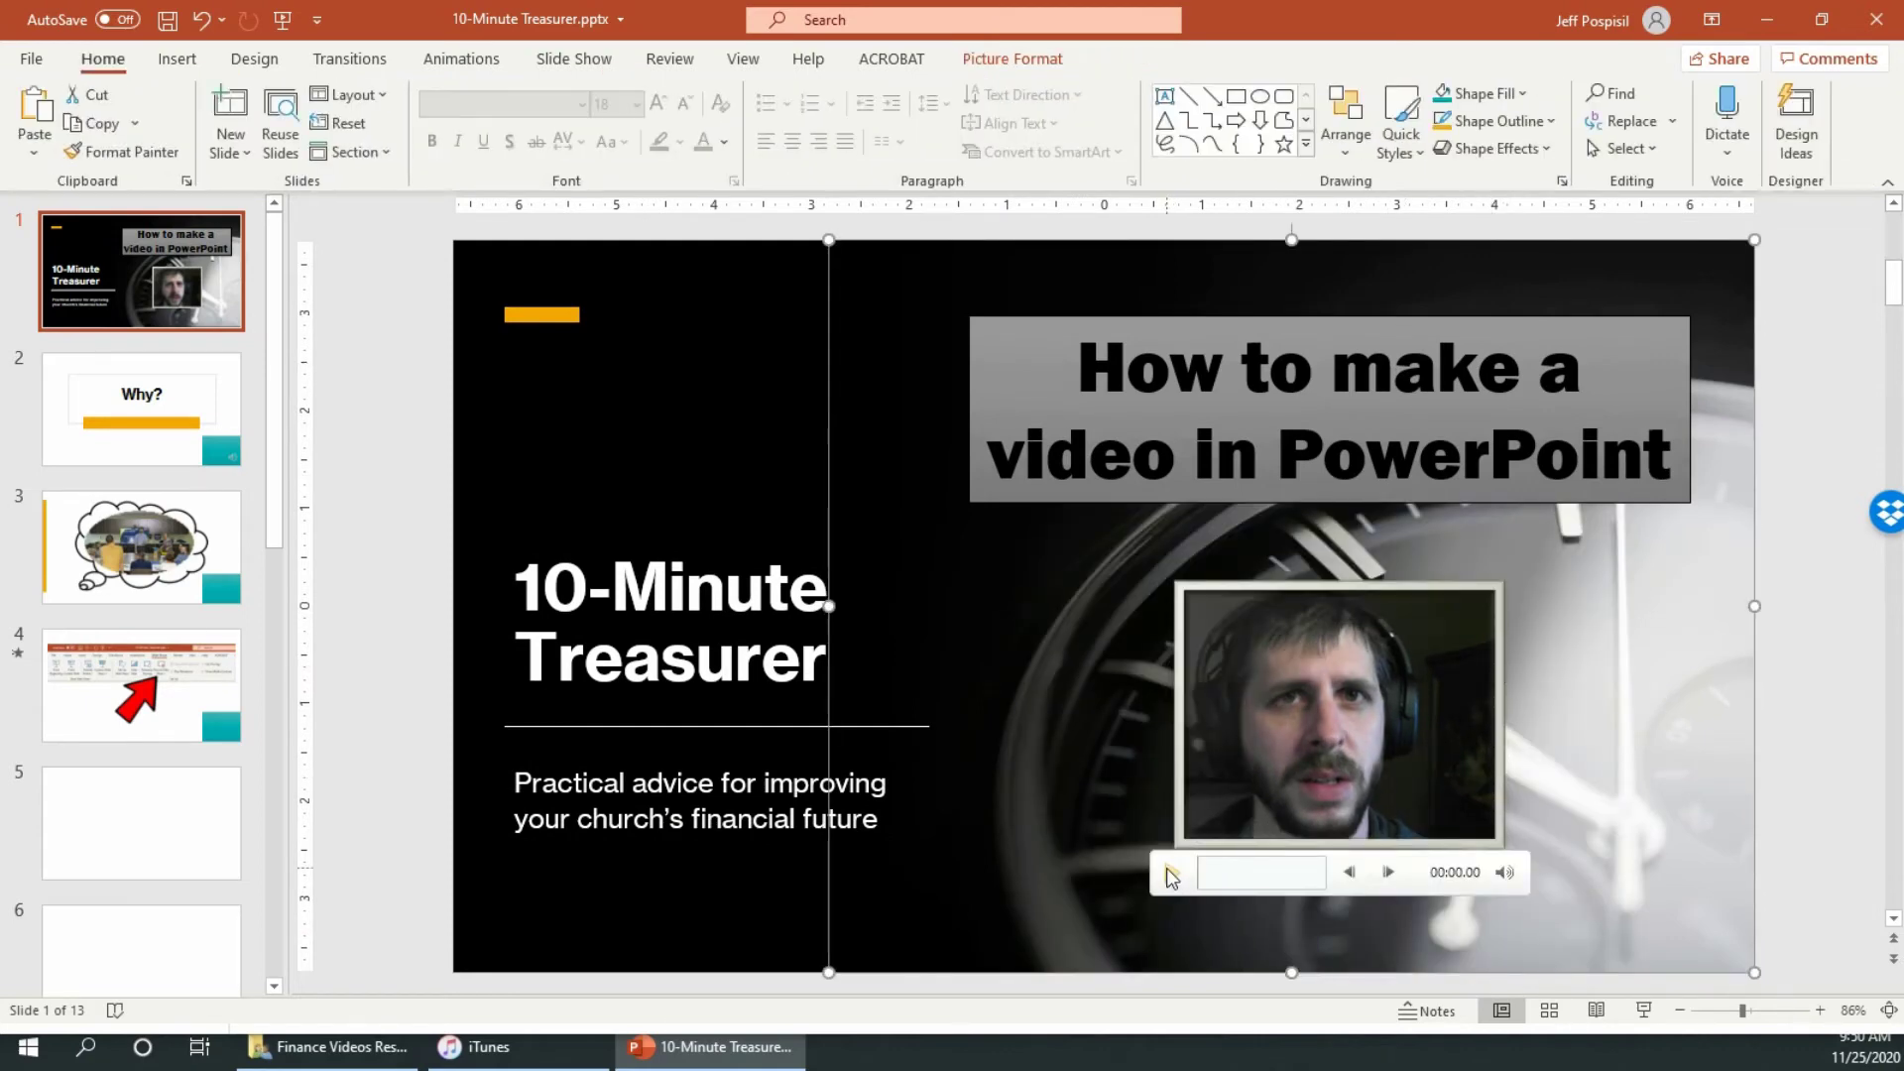
left_click(1166, 867)
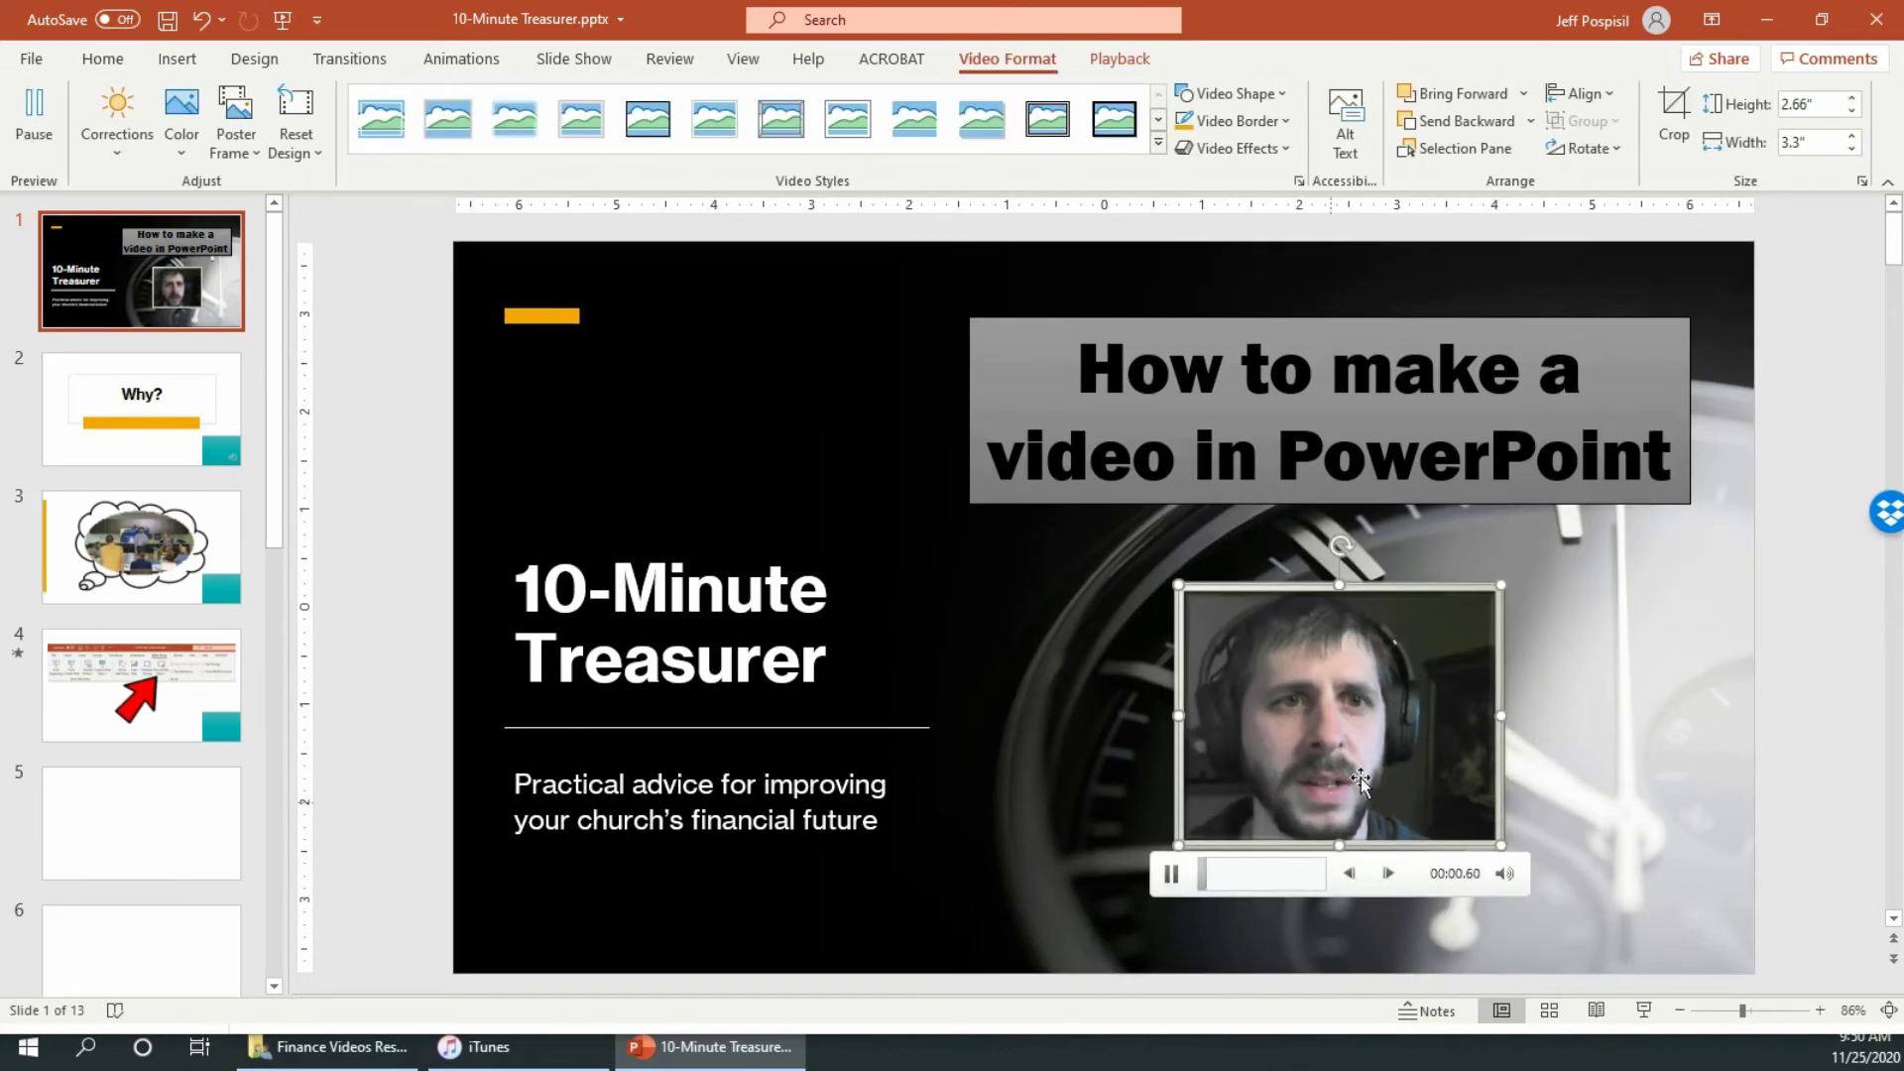
left_click(1171, 873)
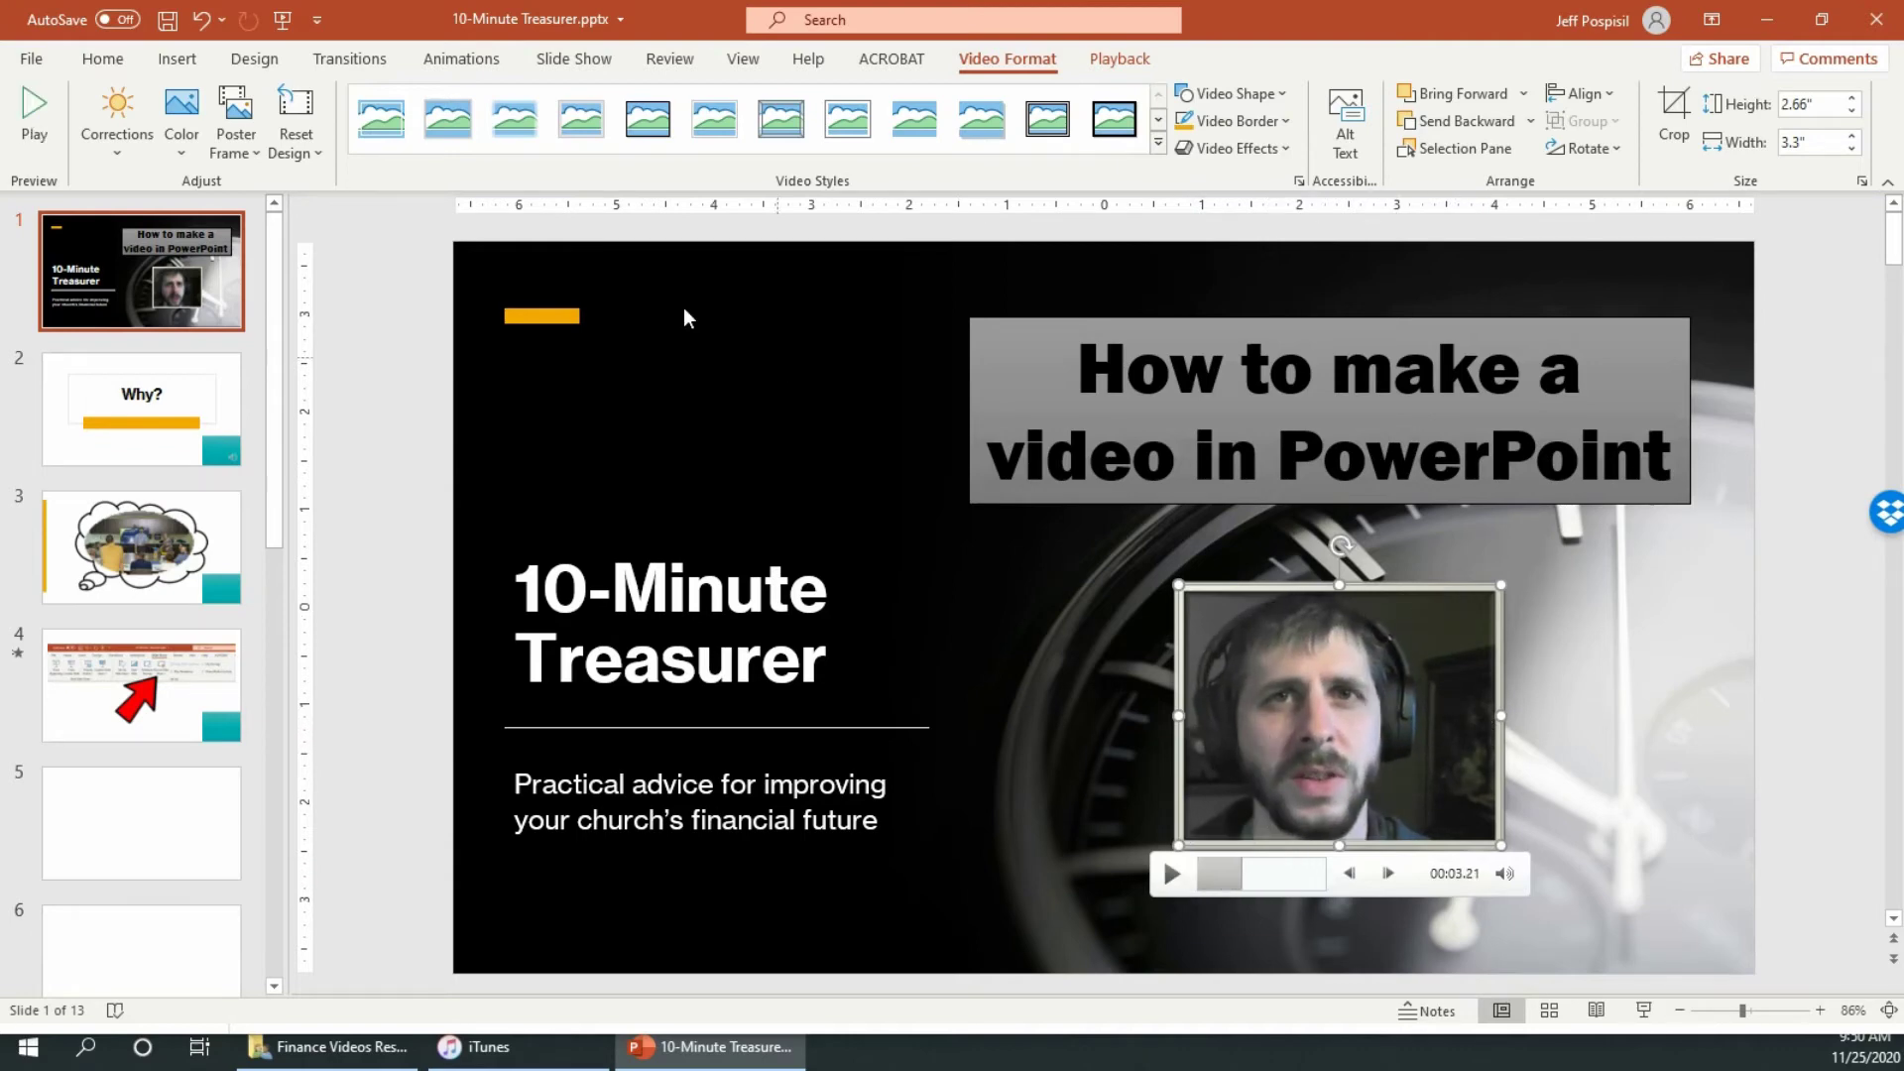
Step: Recolor the webcam video gold and apply Brightness +20%, Contrast 0%
left_click(194, 155)
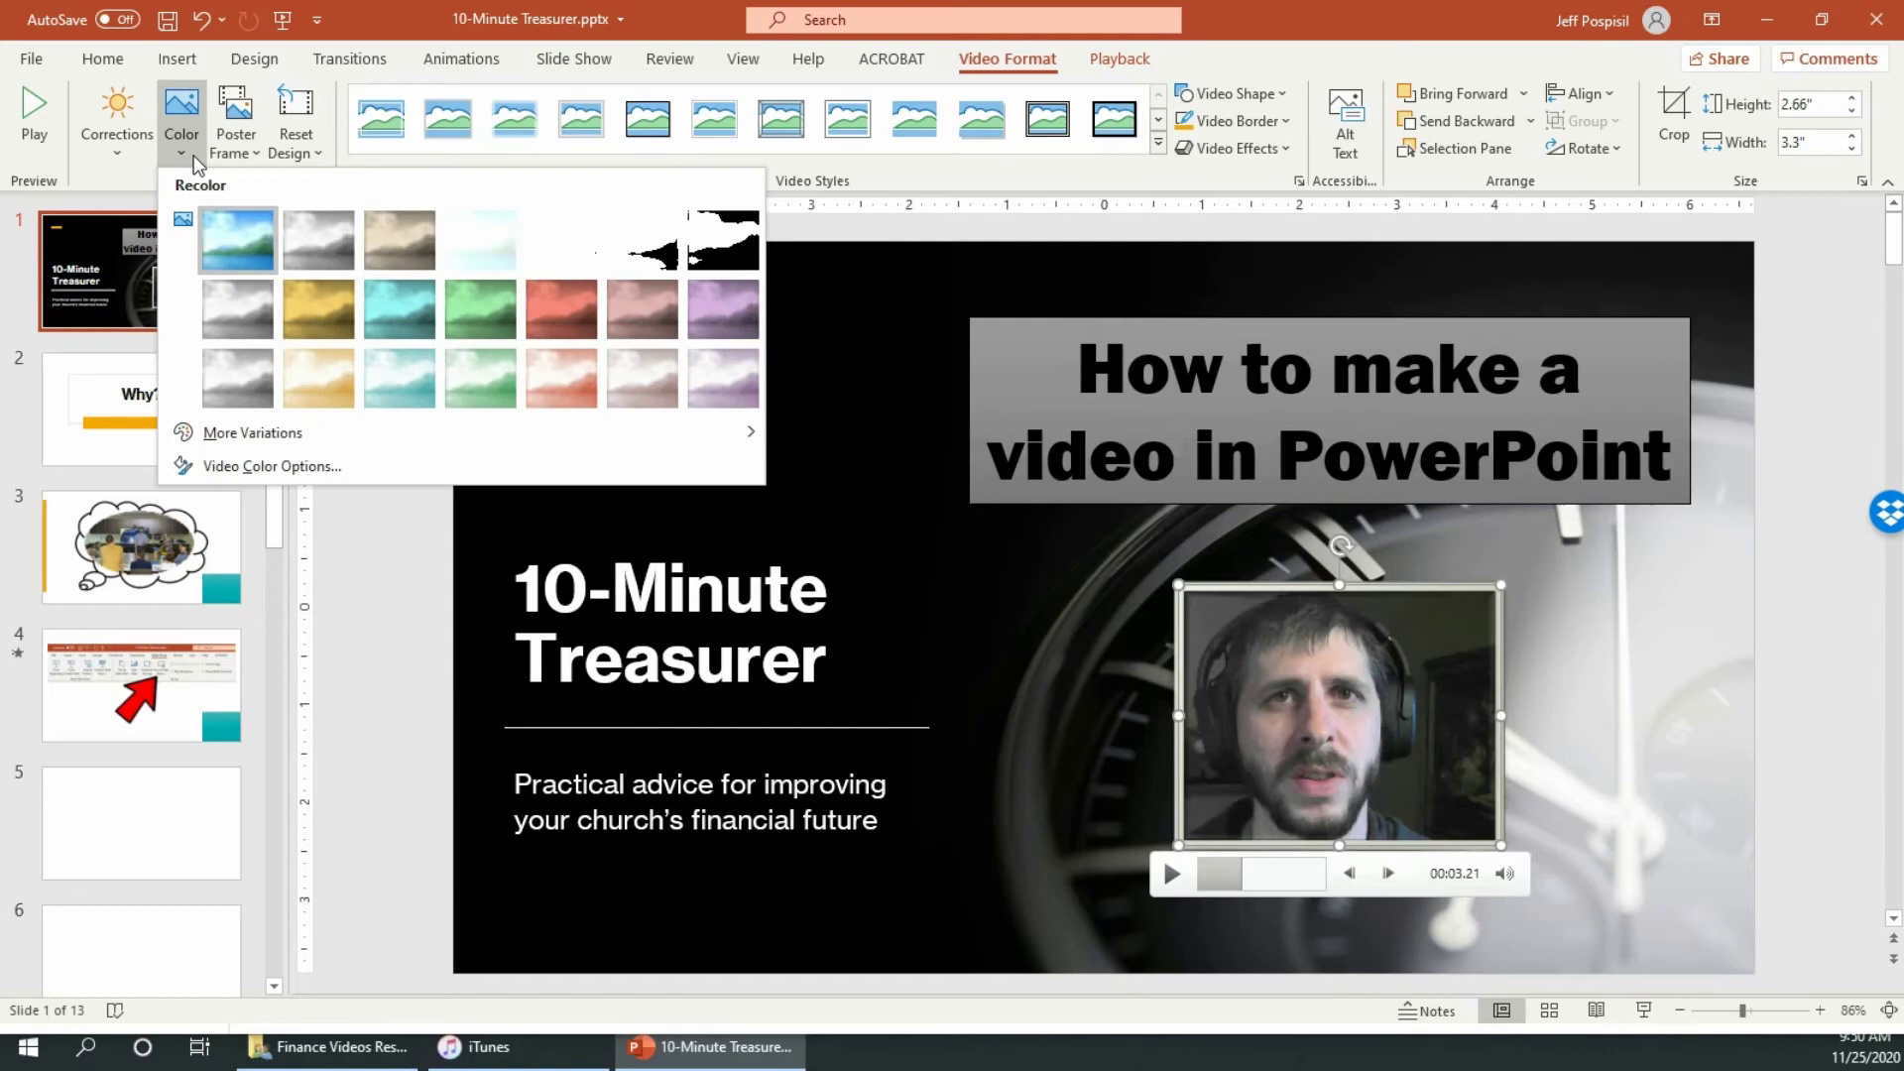
left_click(348, 313)
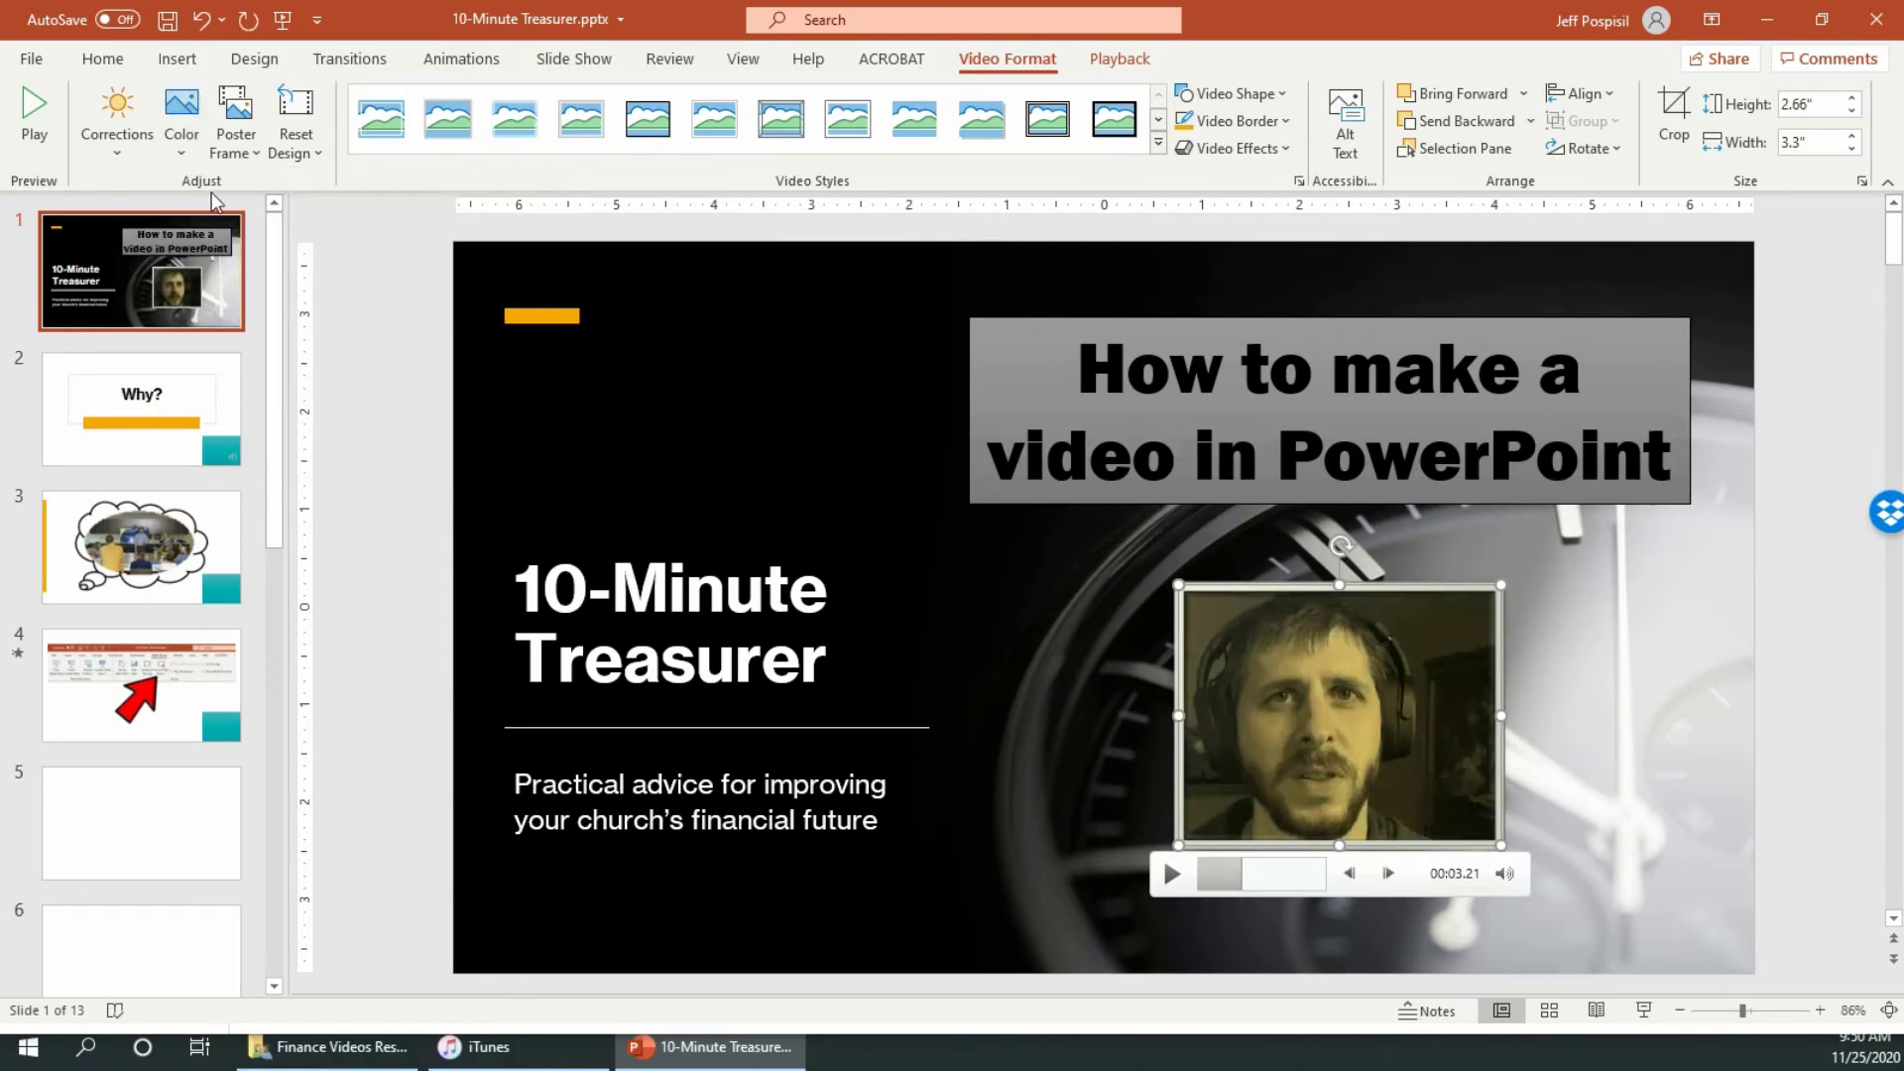
left_click(129, 149)
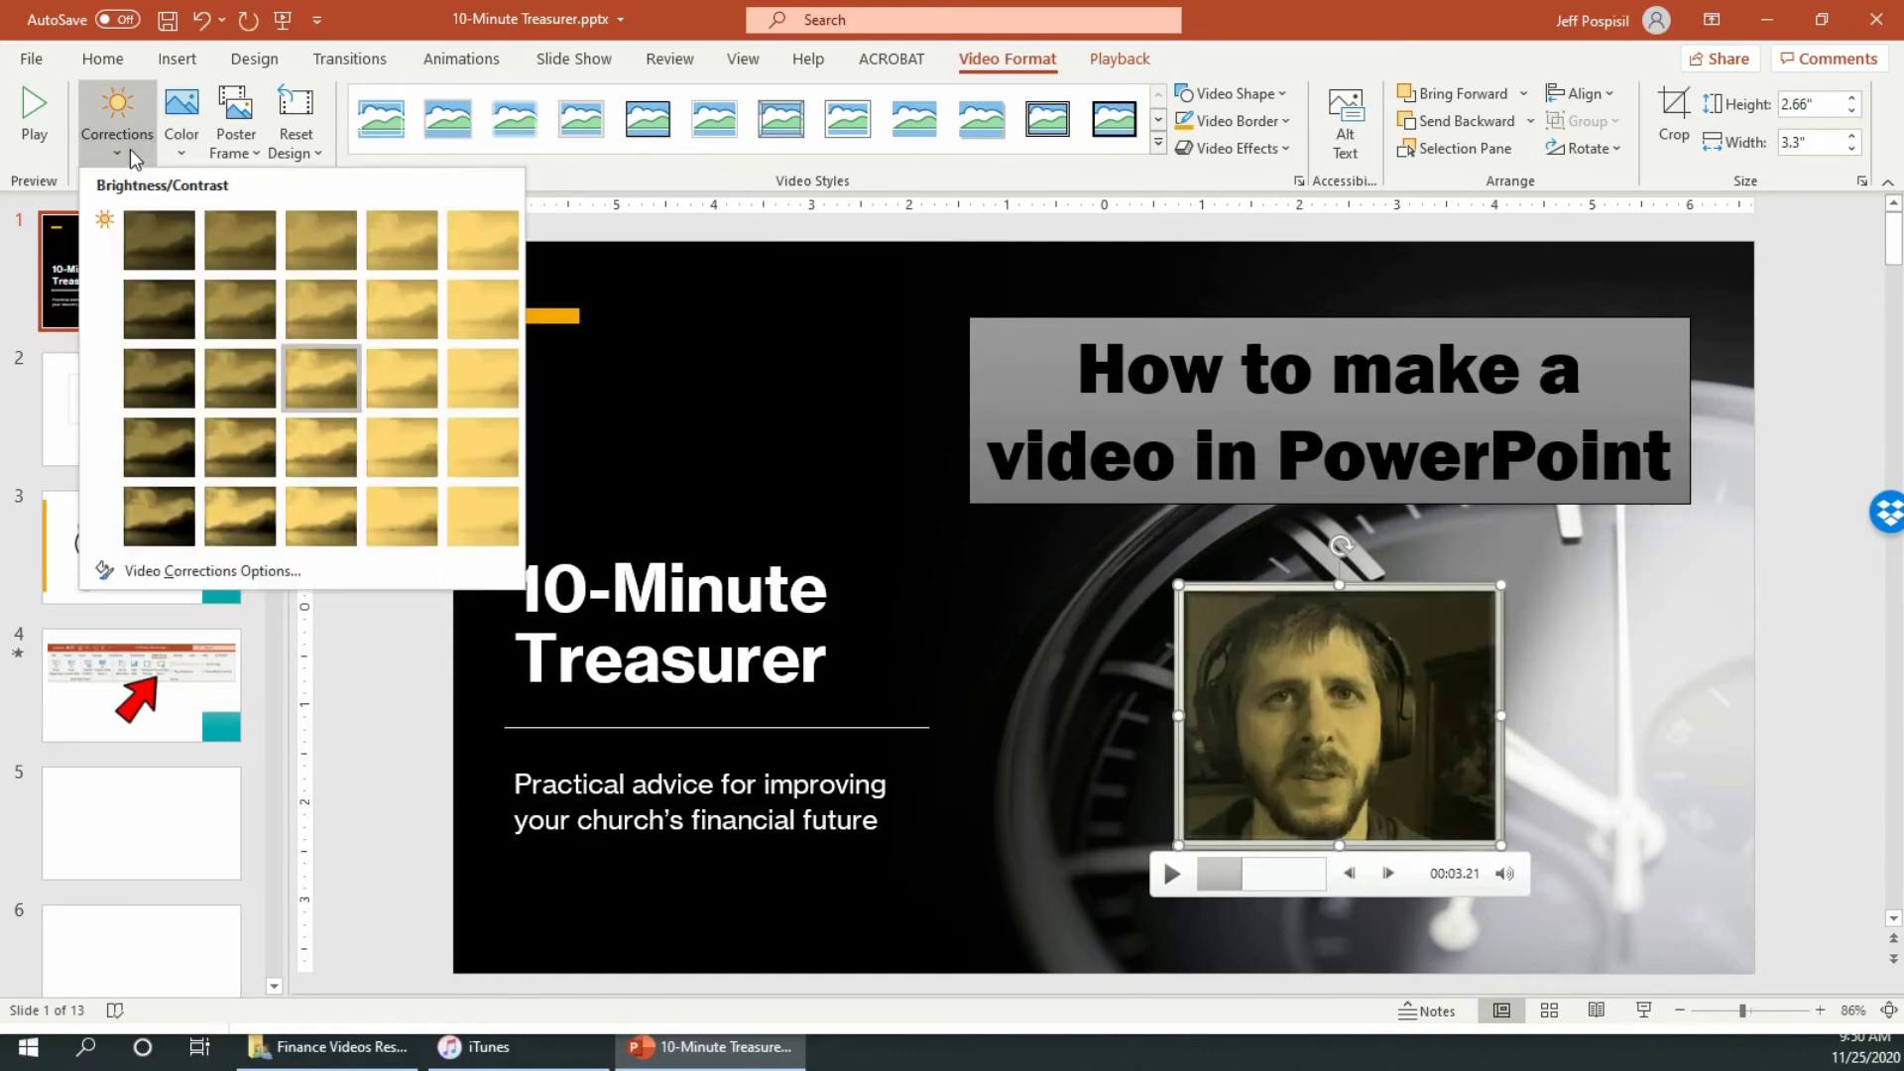
left_click(432, 388)
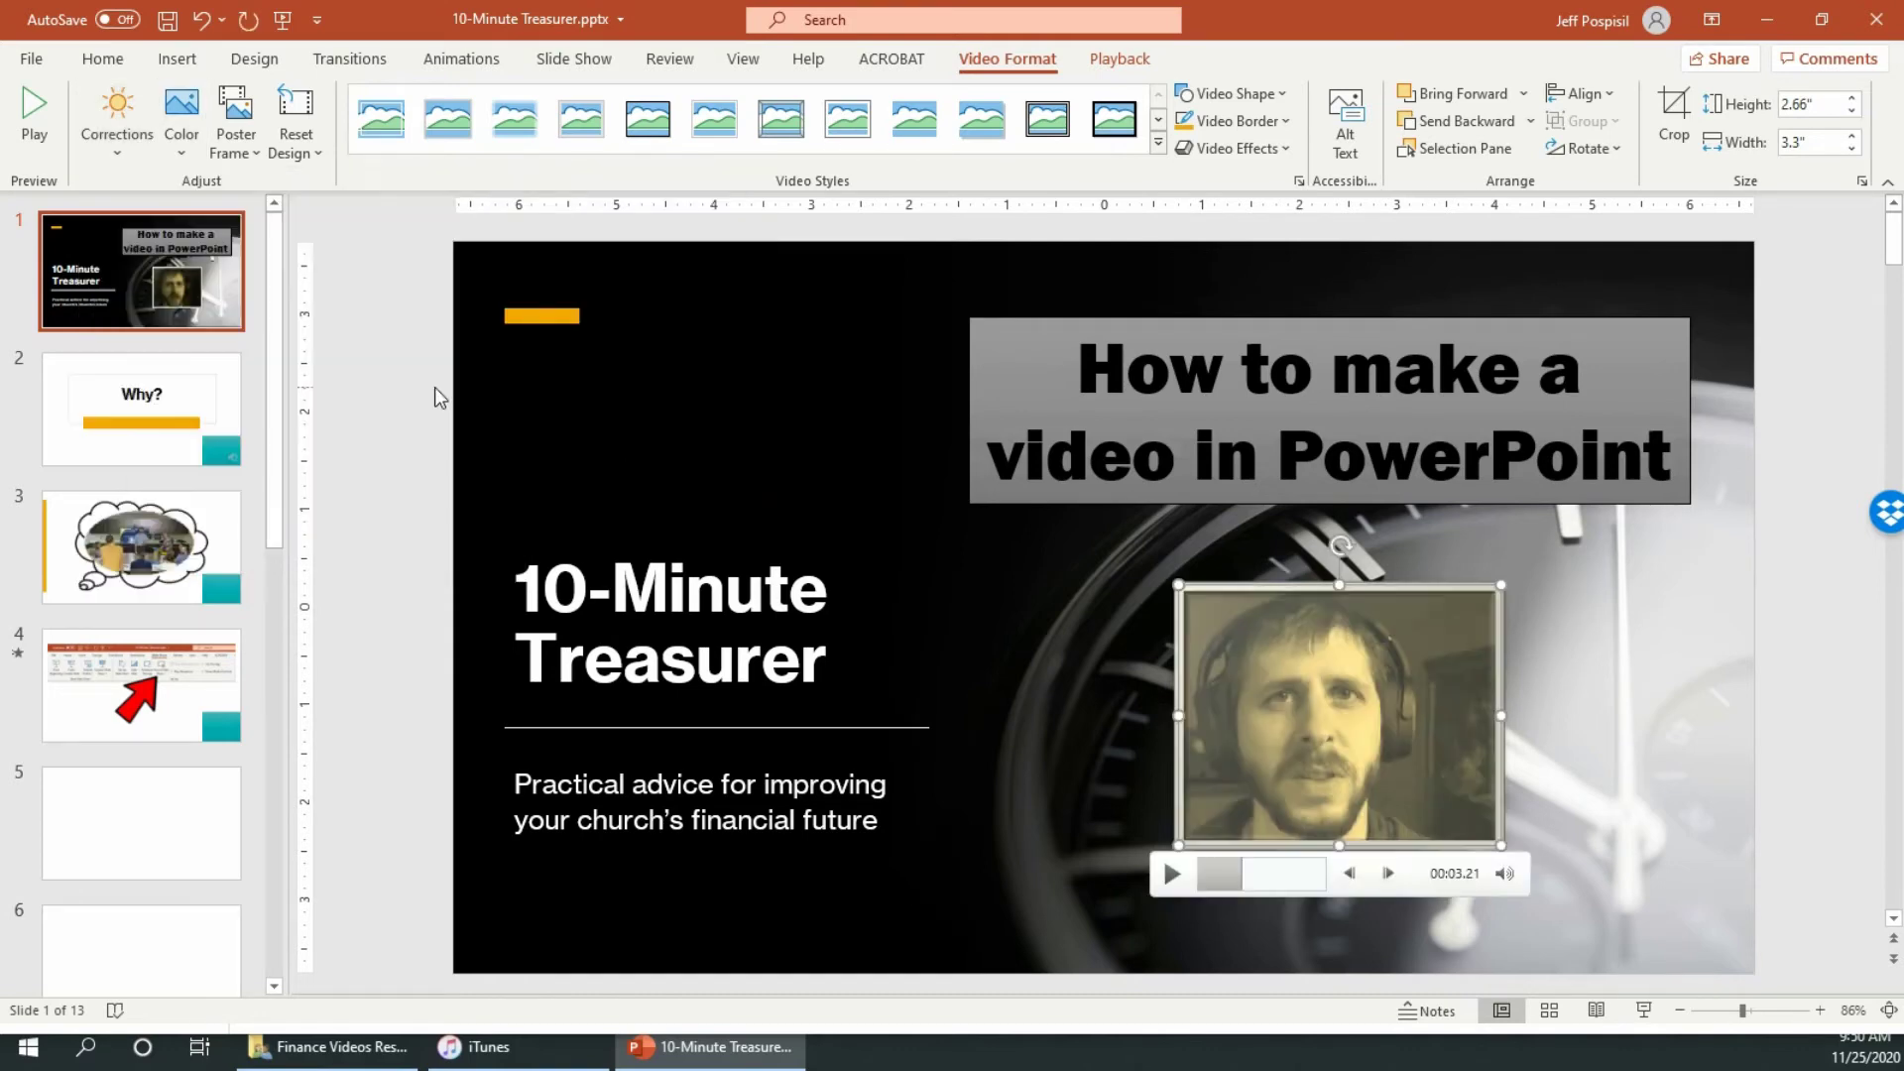
left_click(241, 149)
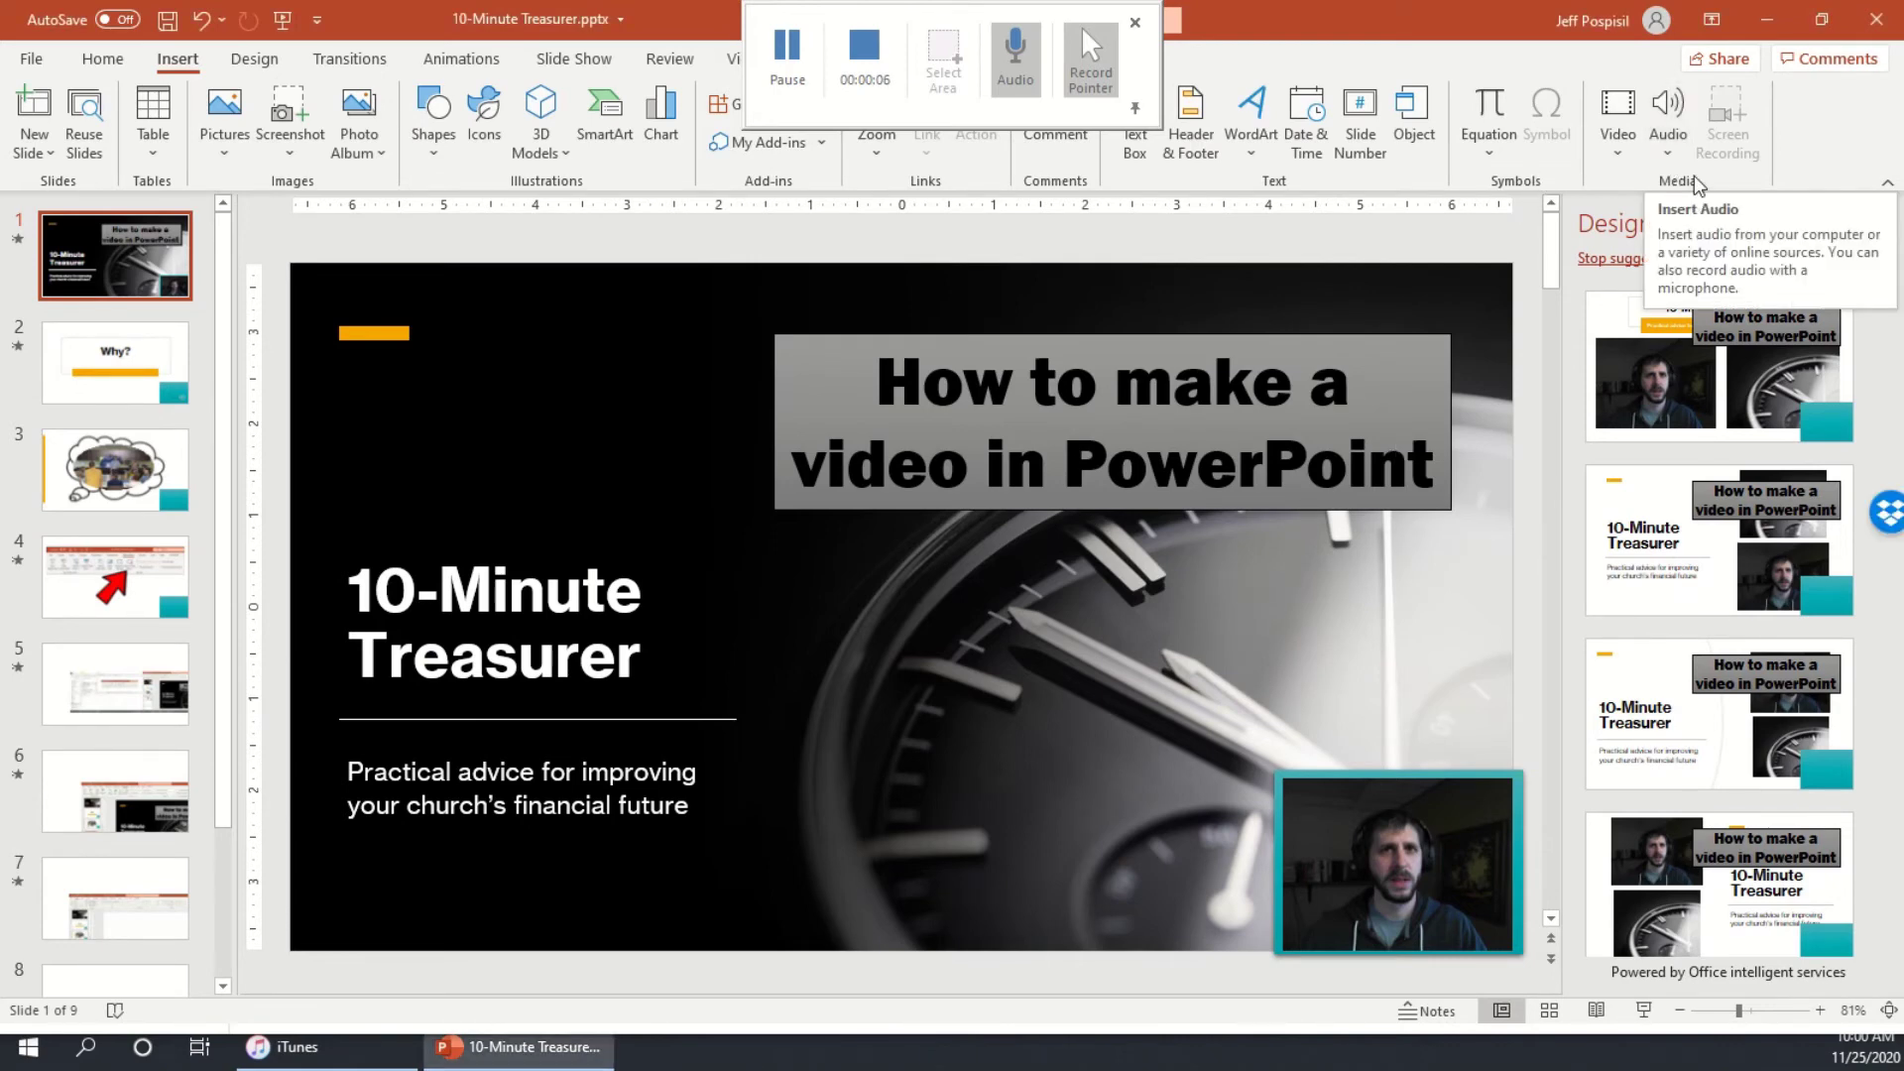
Step: Insert the Beatles song file from the PC onto the title slide
left_click(1669, 150)
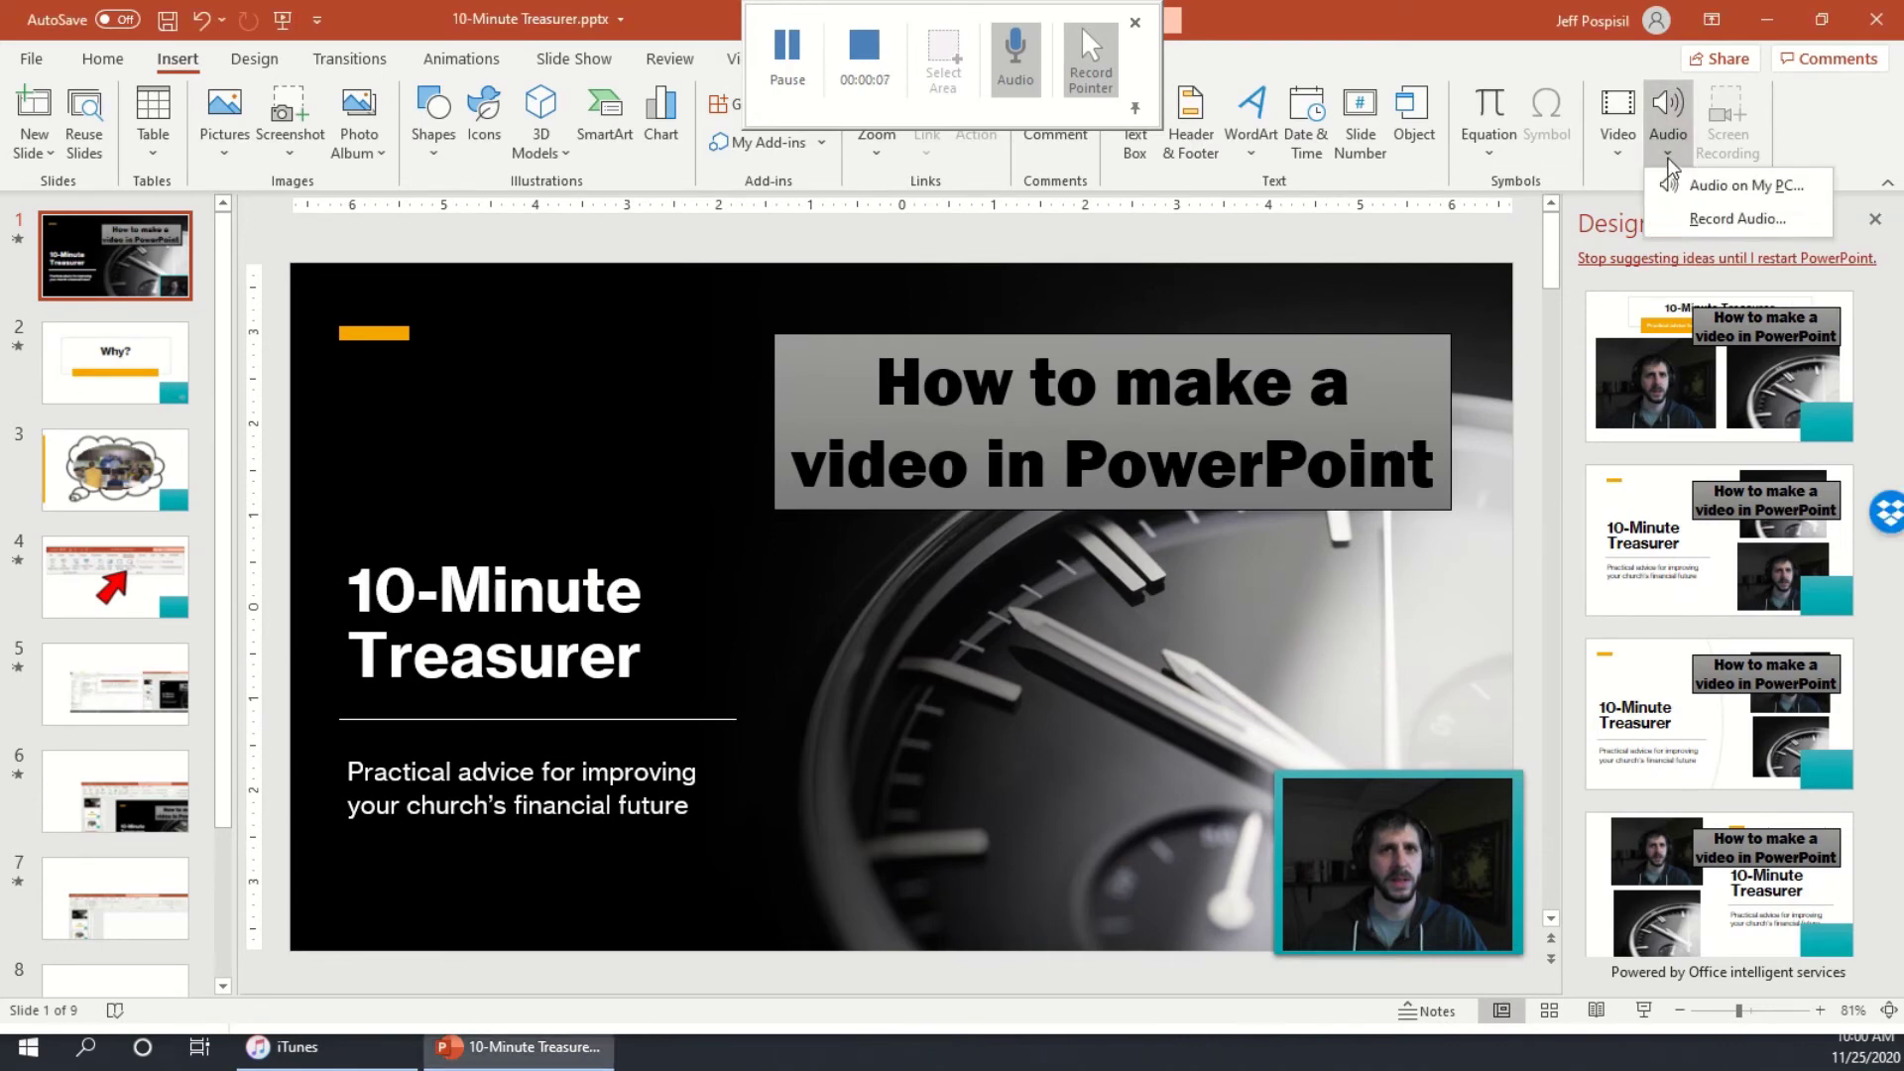
left_click(1721, 188)
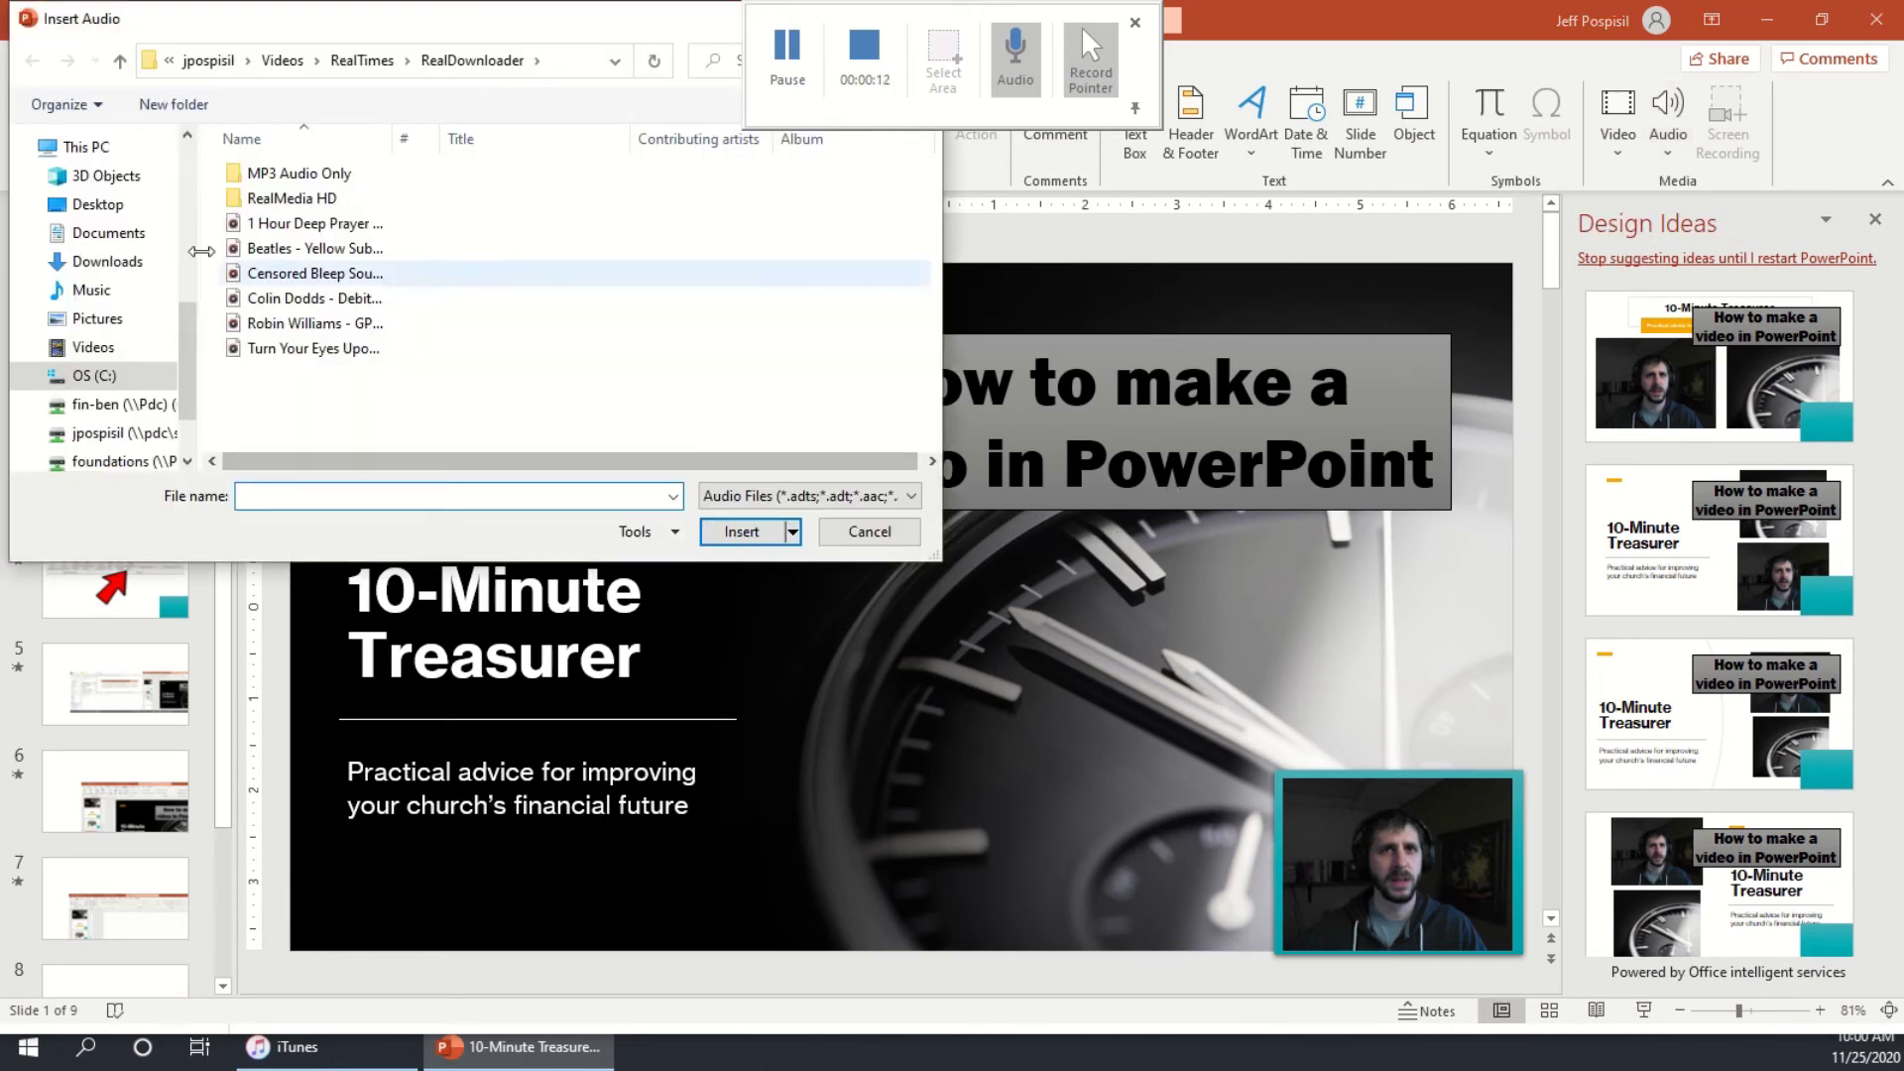
double_click(323, 256)
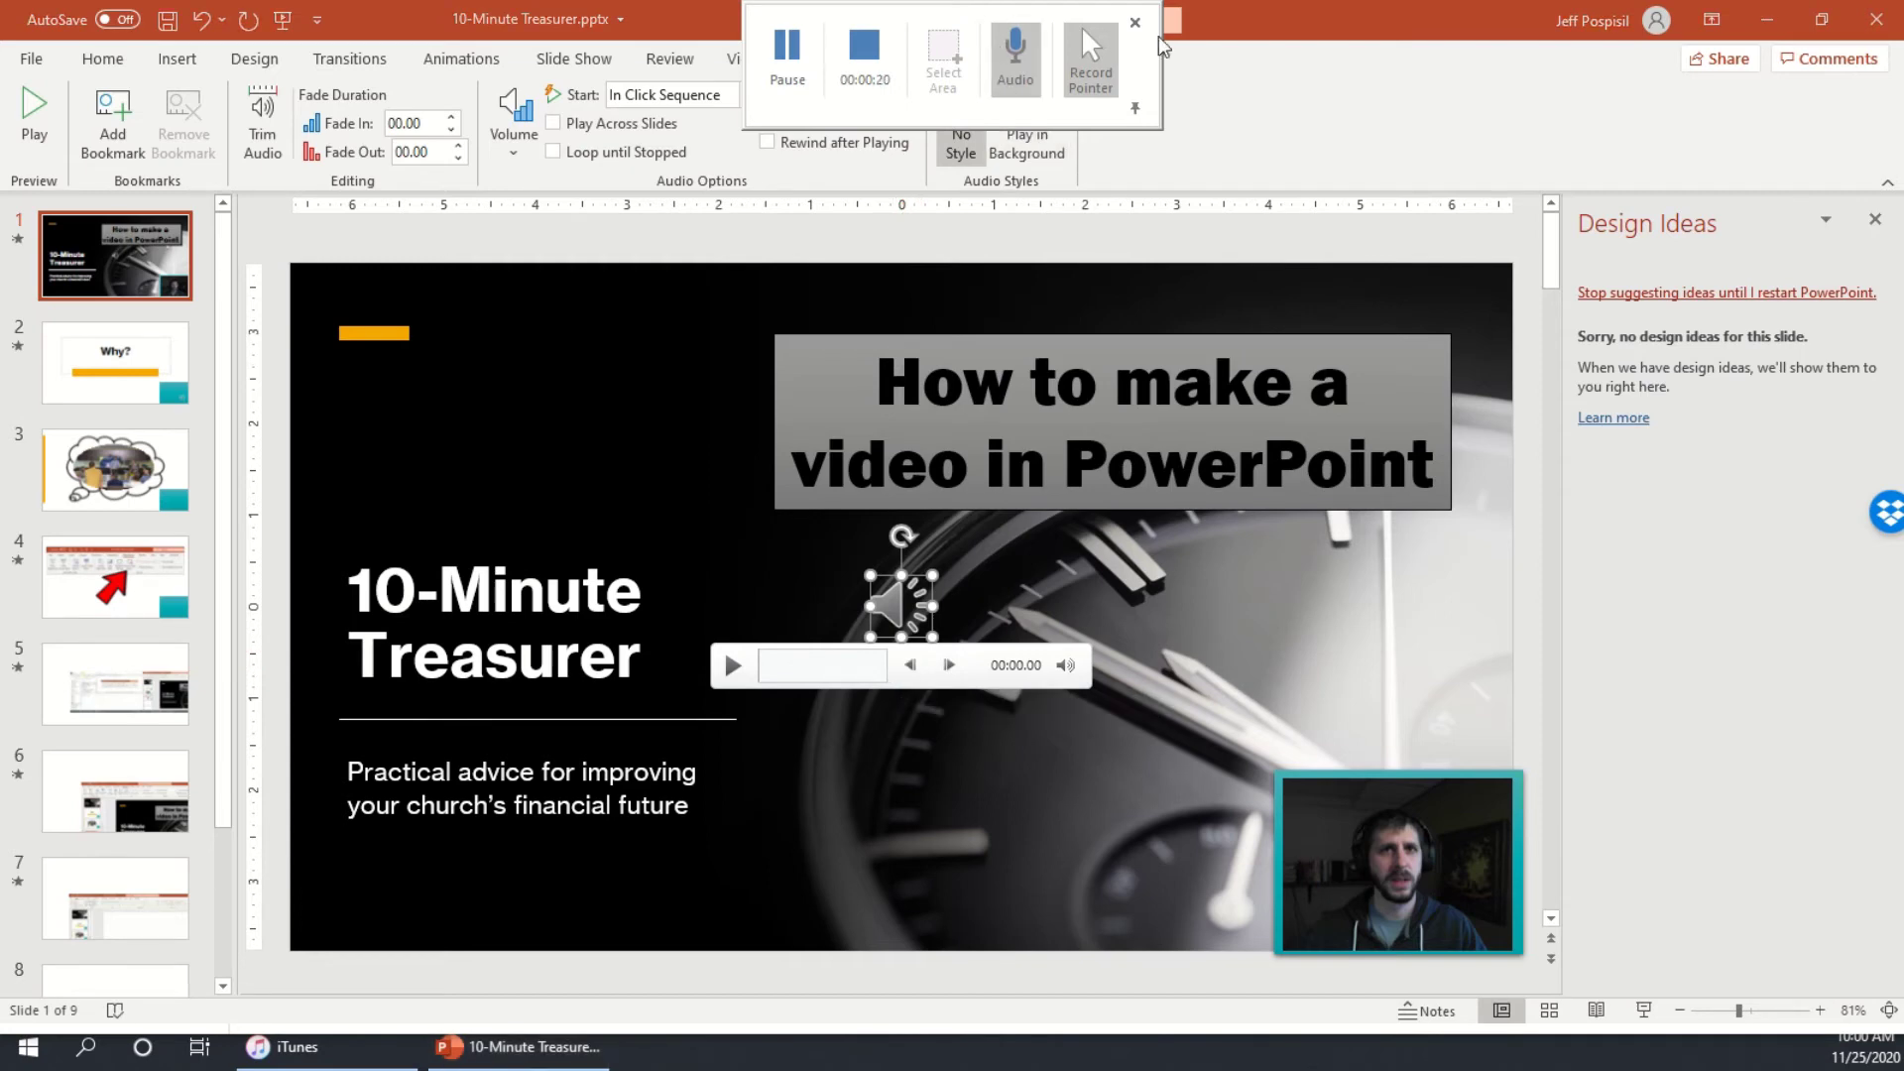
Step: Set the song to Play in Background so it loops hidden across all slides
left_click(1137, 109)
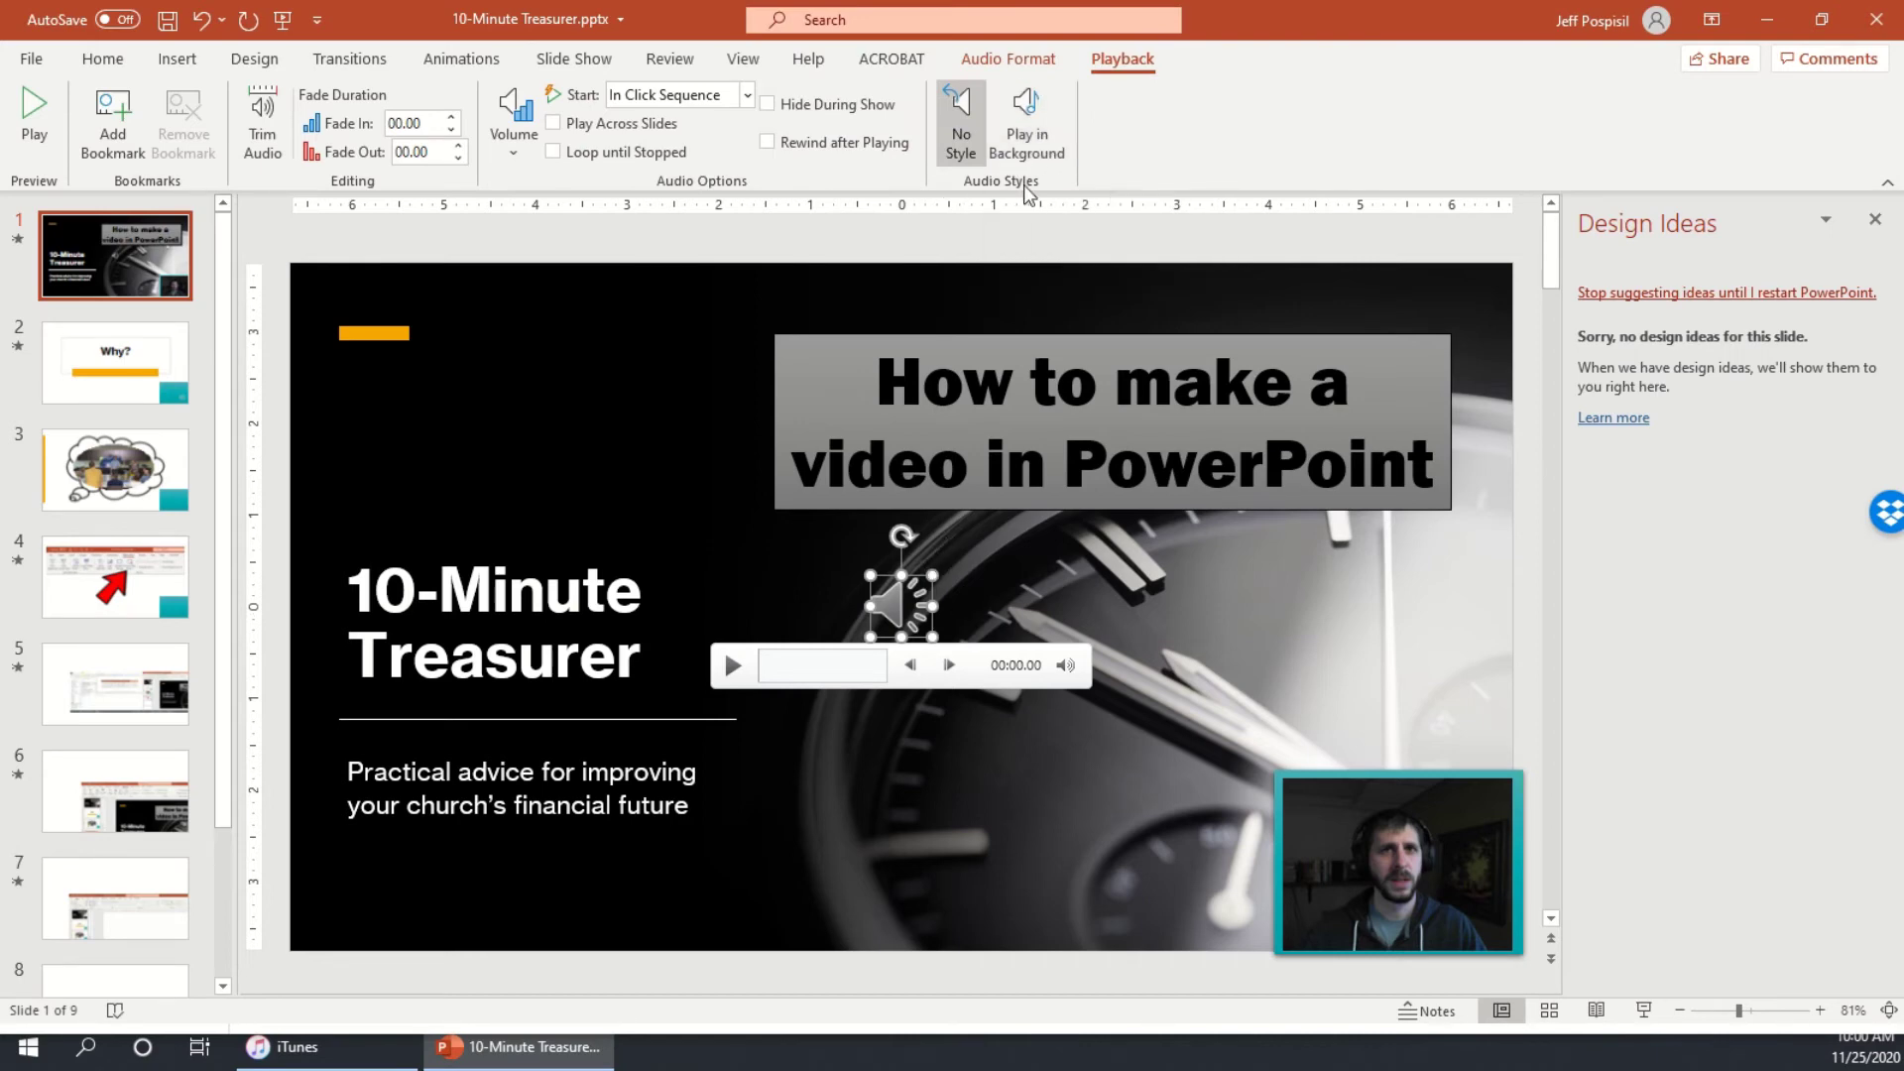
left_click(1028, 121)
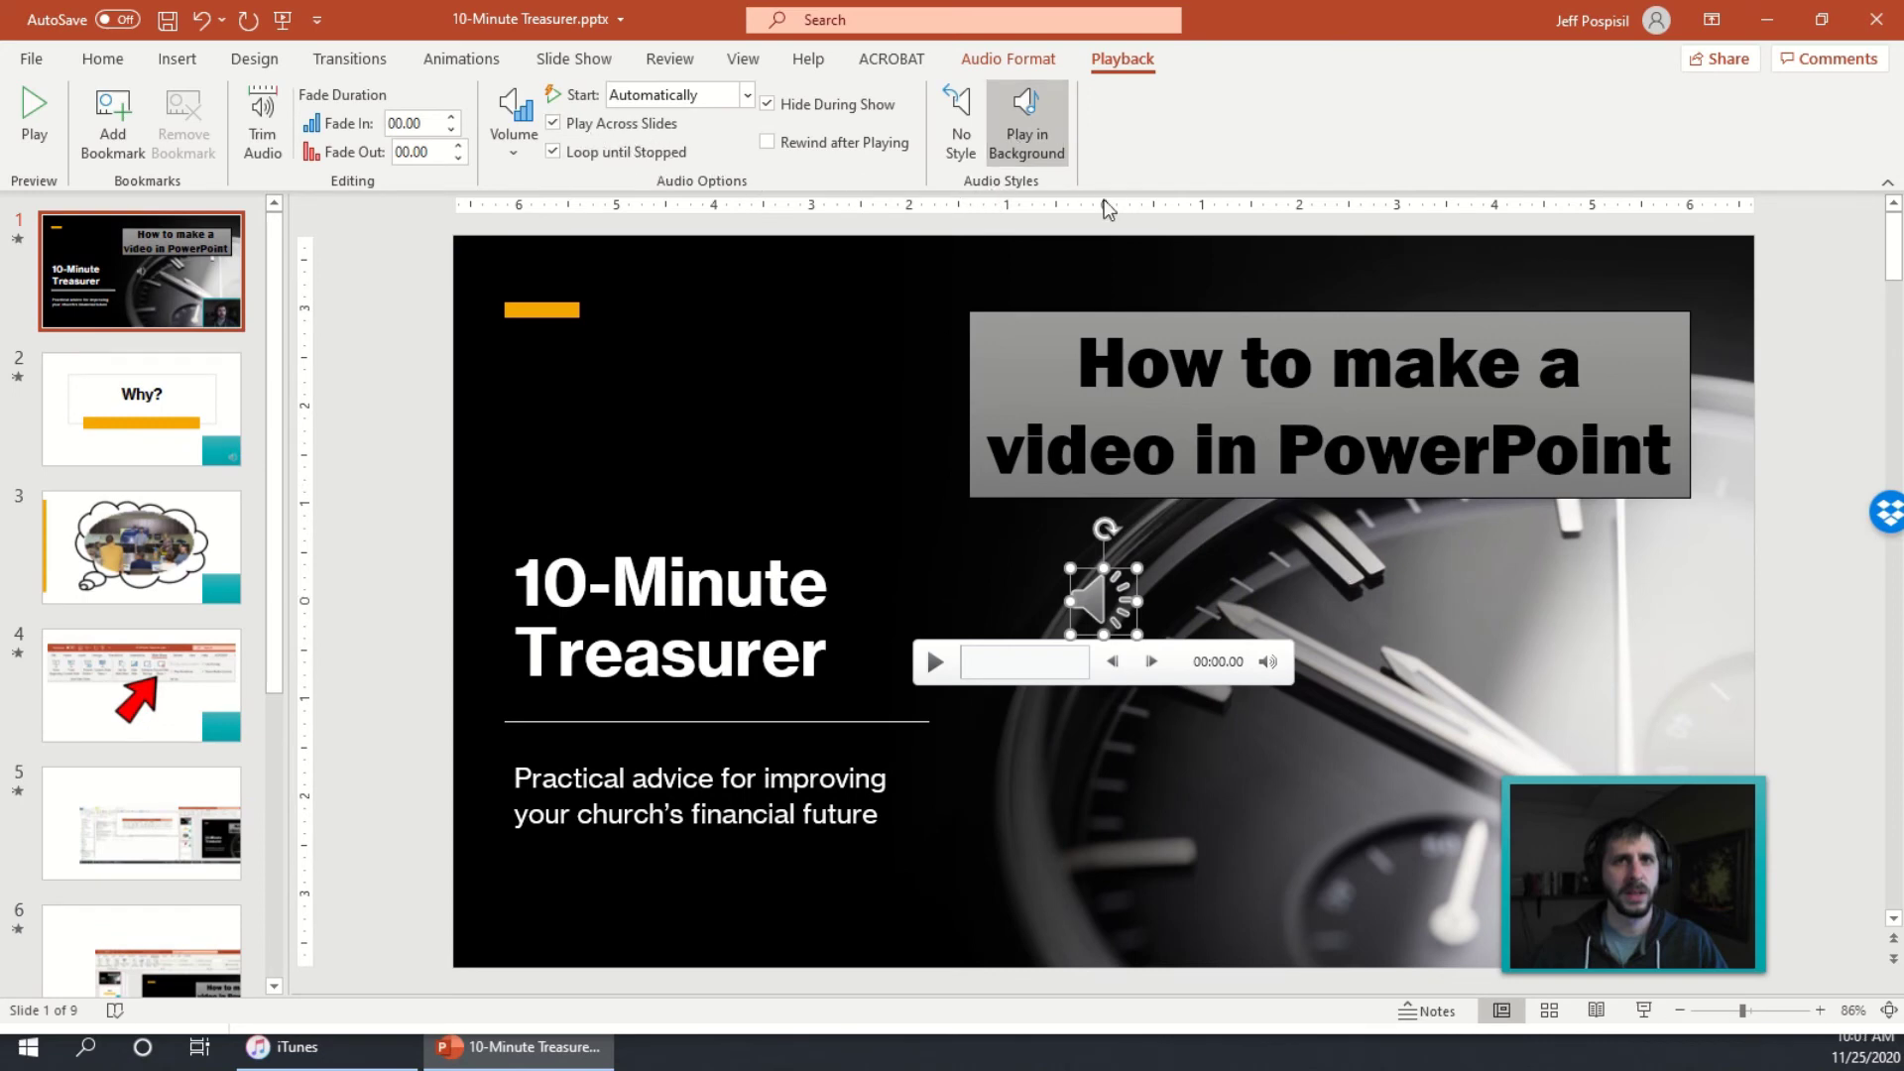
left_click(1041, 57)
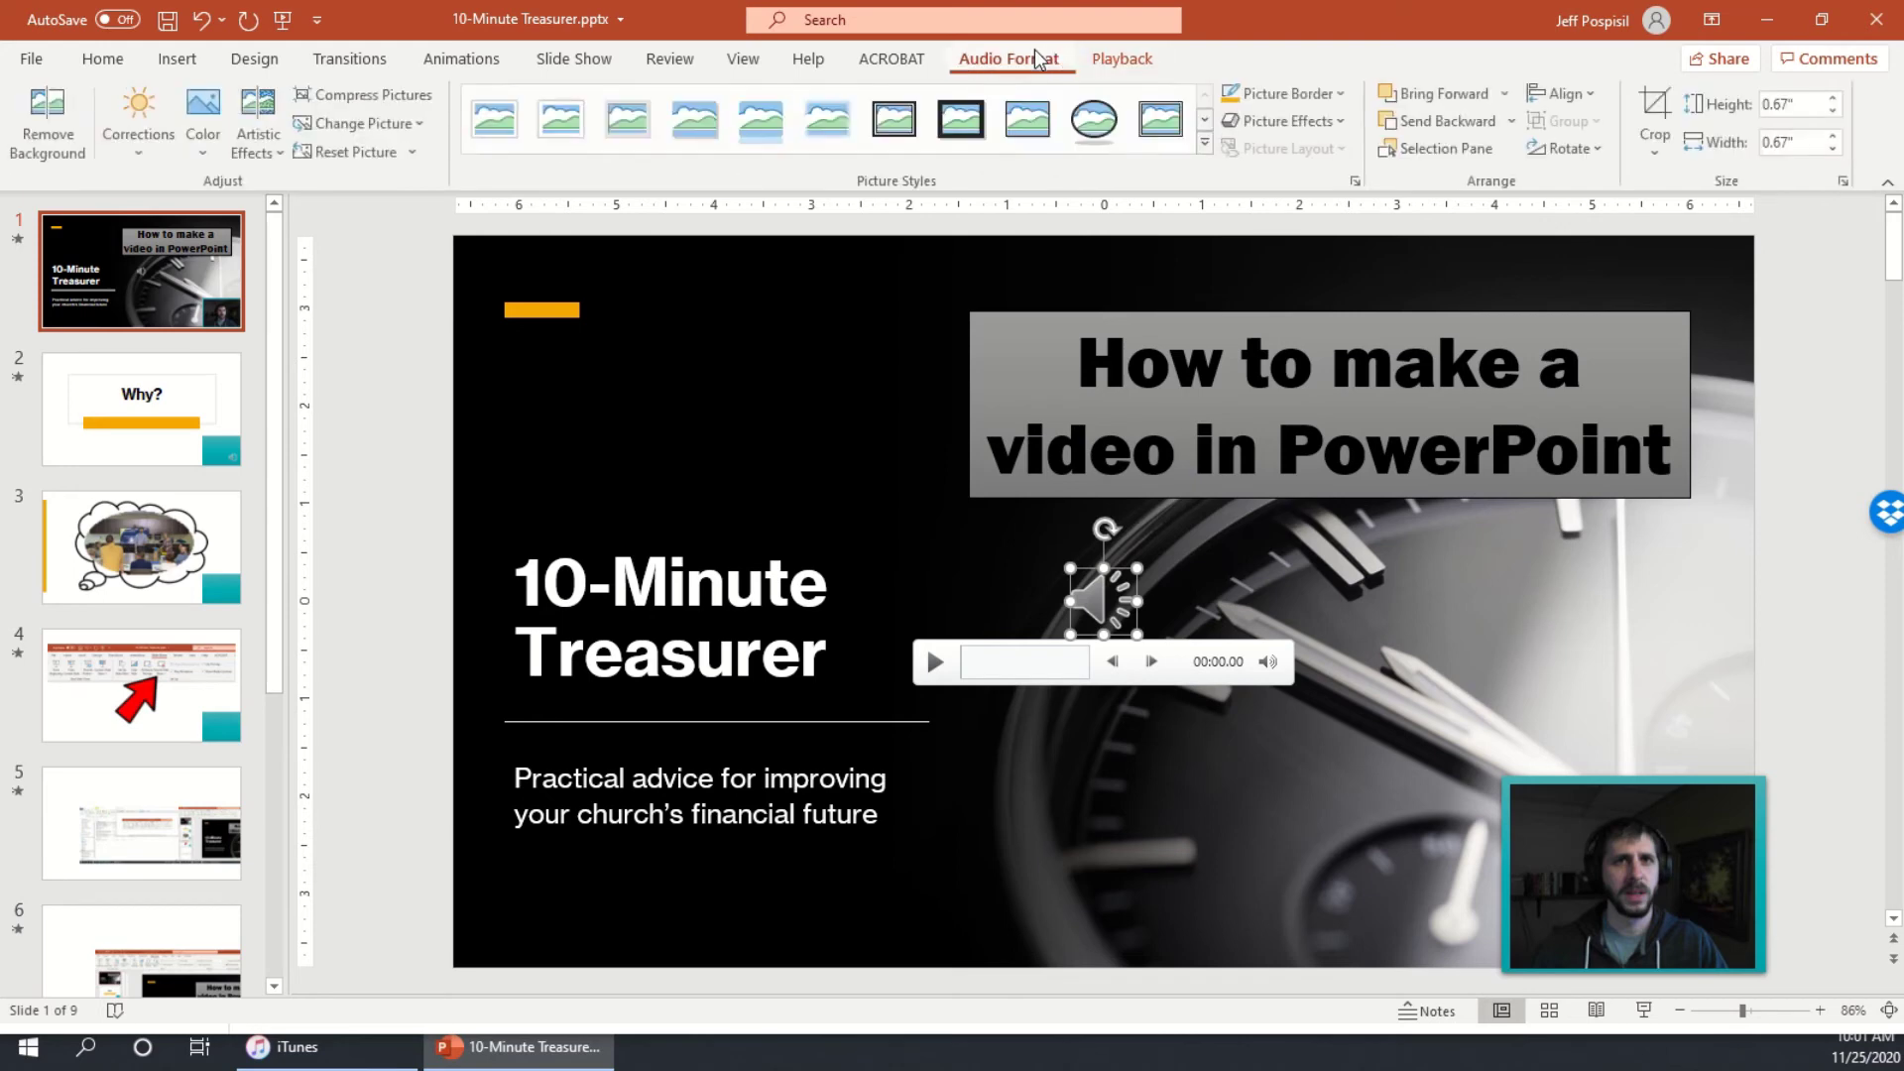
left_click(1148, 65)
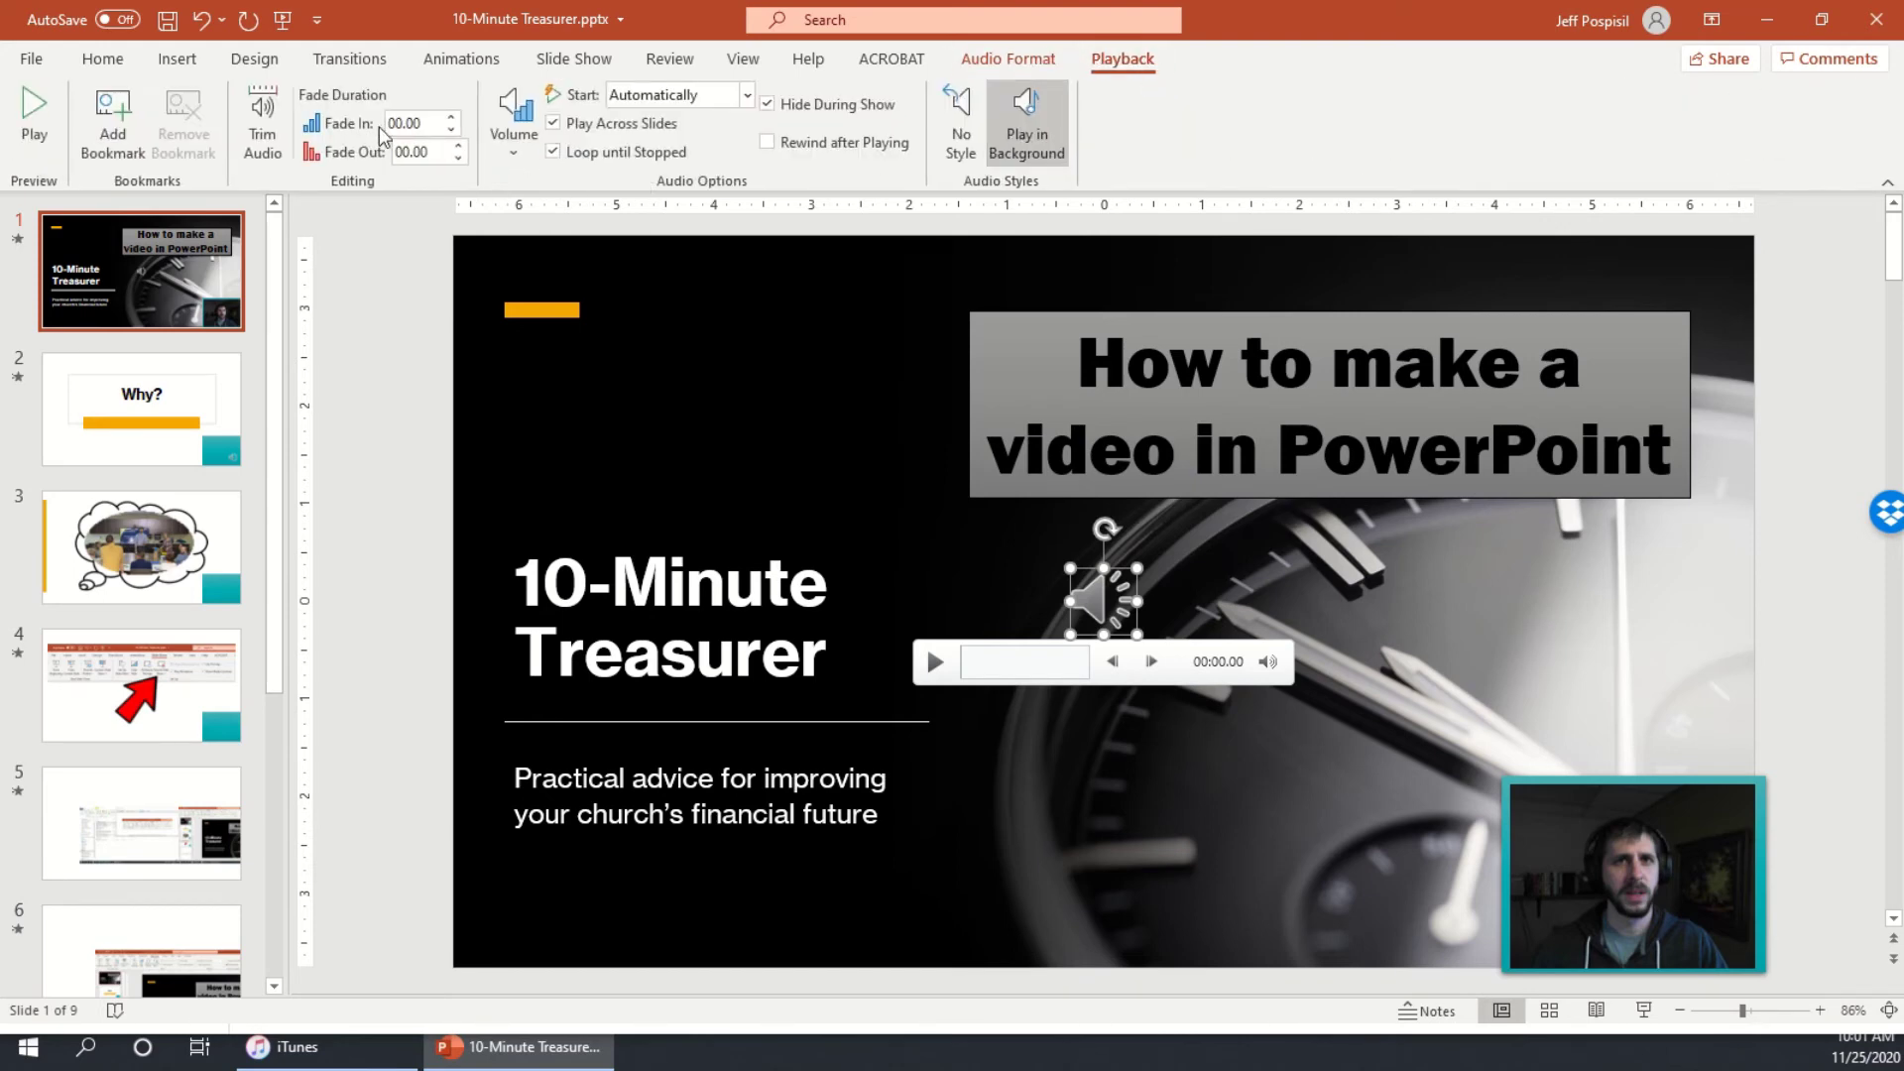
Step: Open the Trim Audio window and close it without trimming the song
left_click(267, 124)
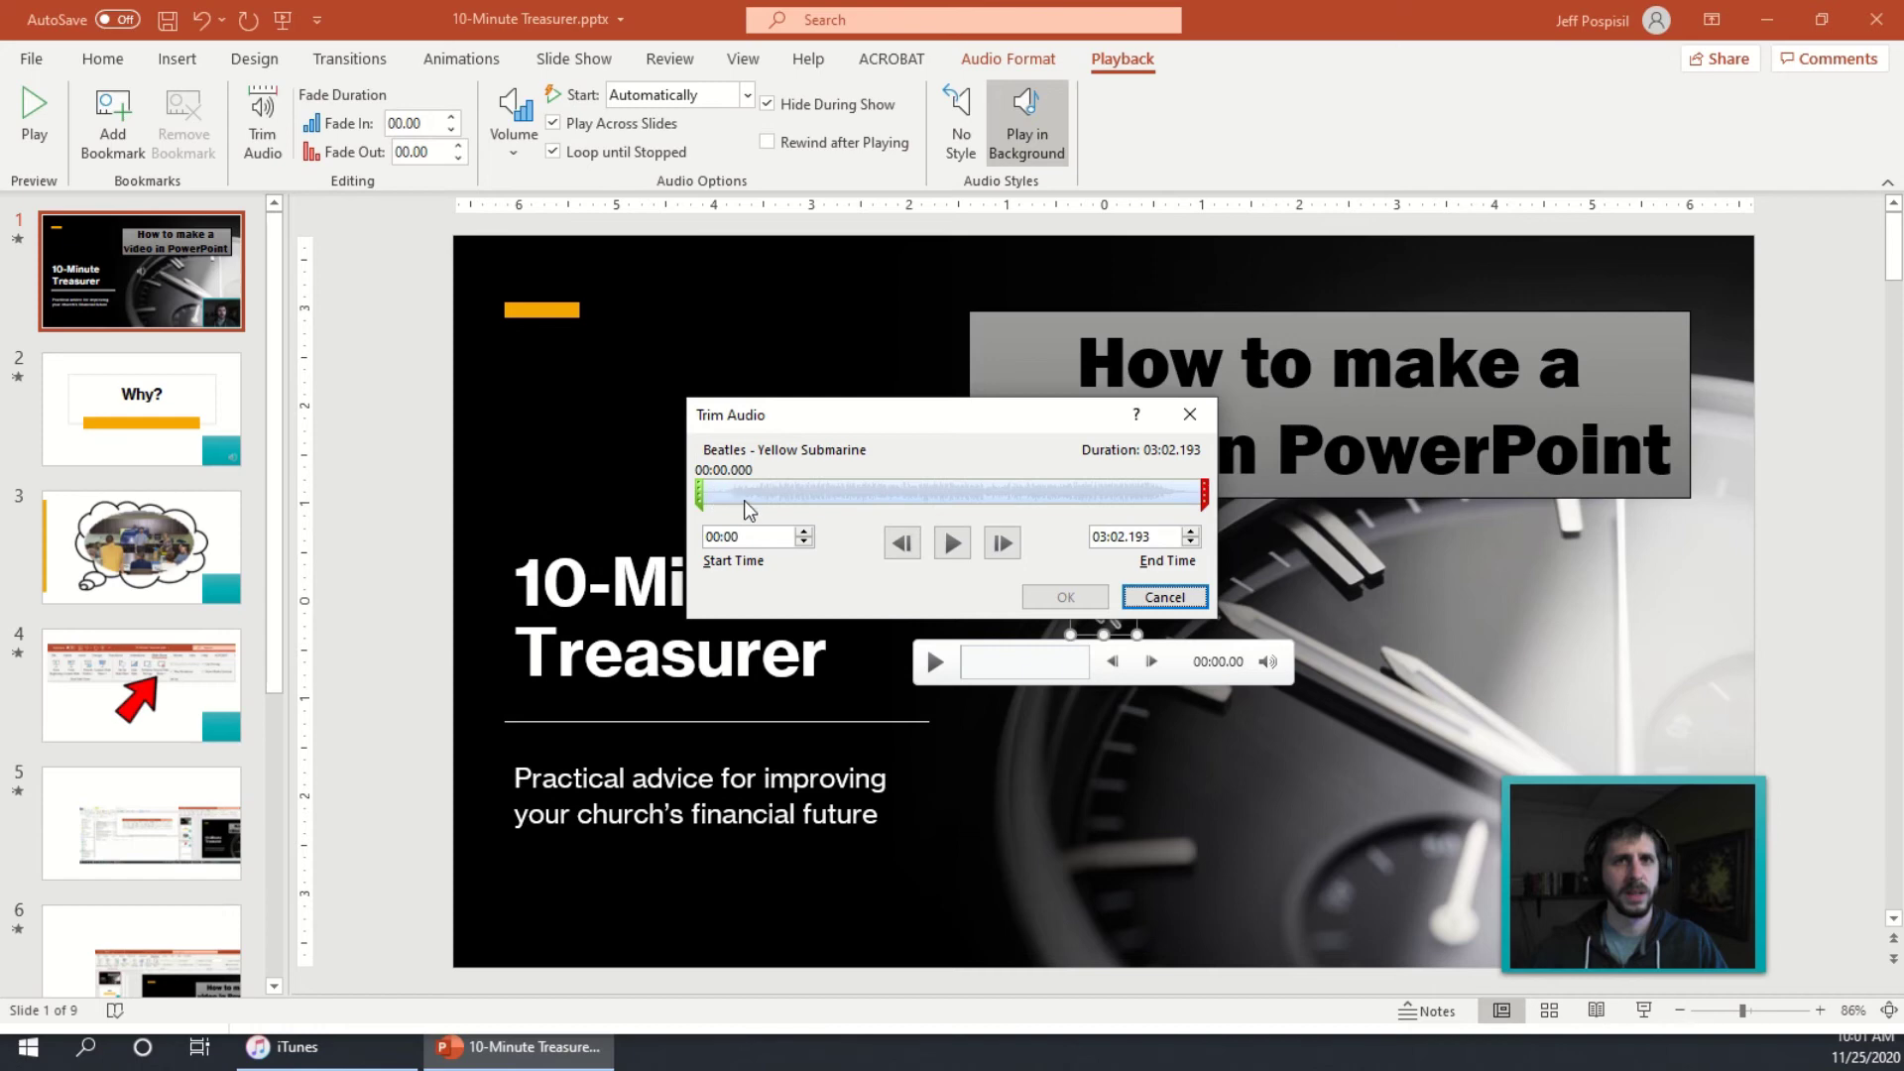
left_click(1165, 599)
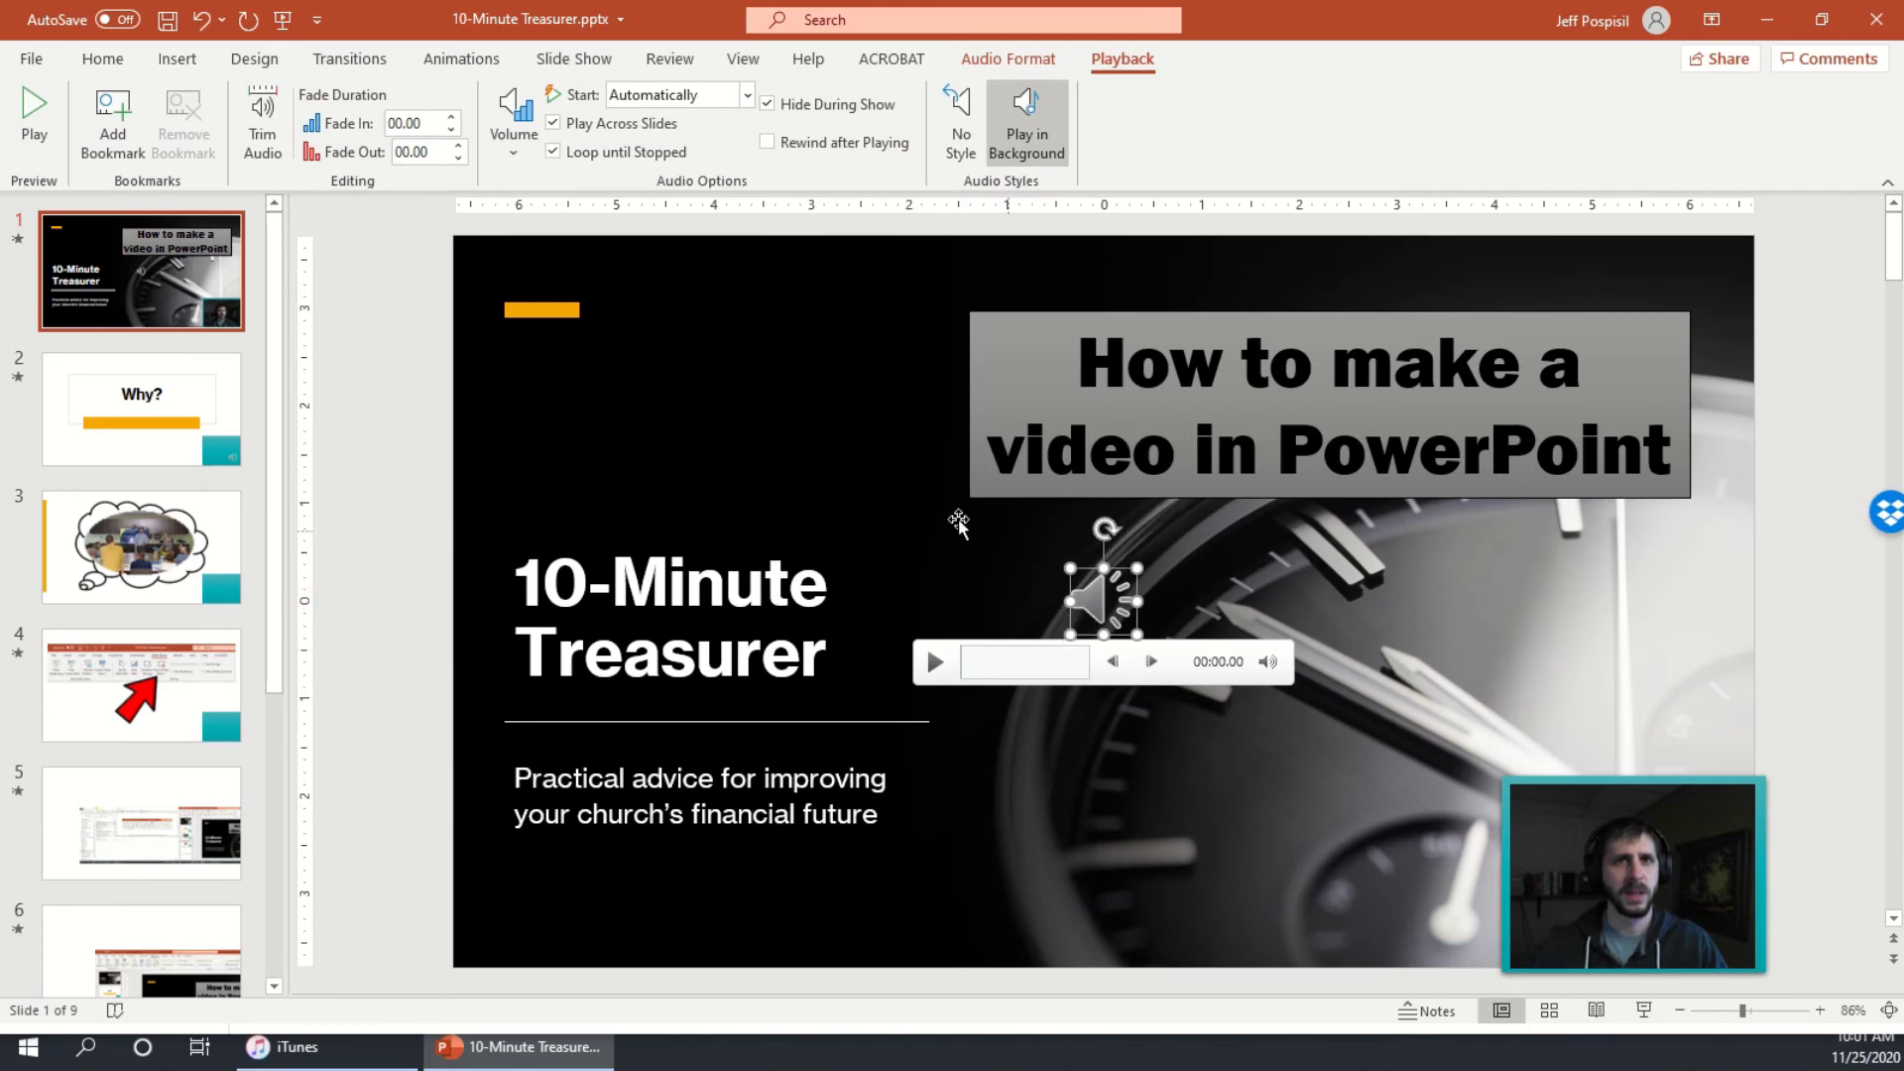
left_click(515, 152)
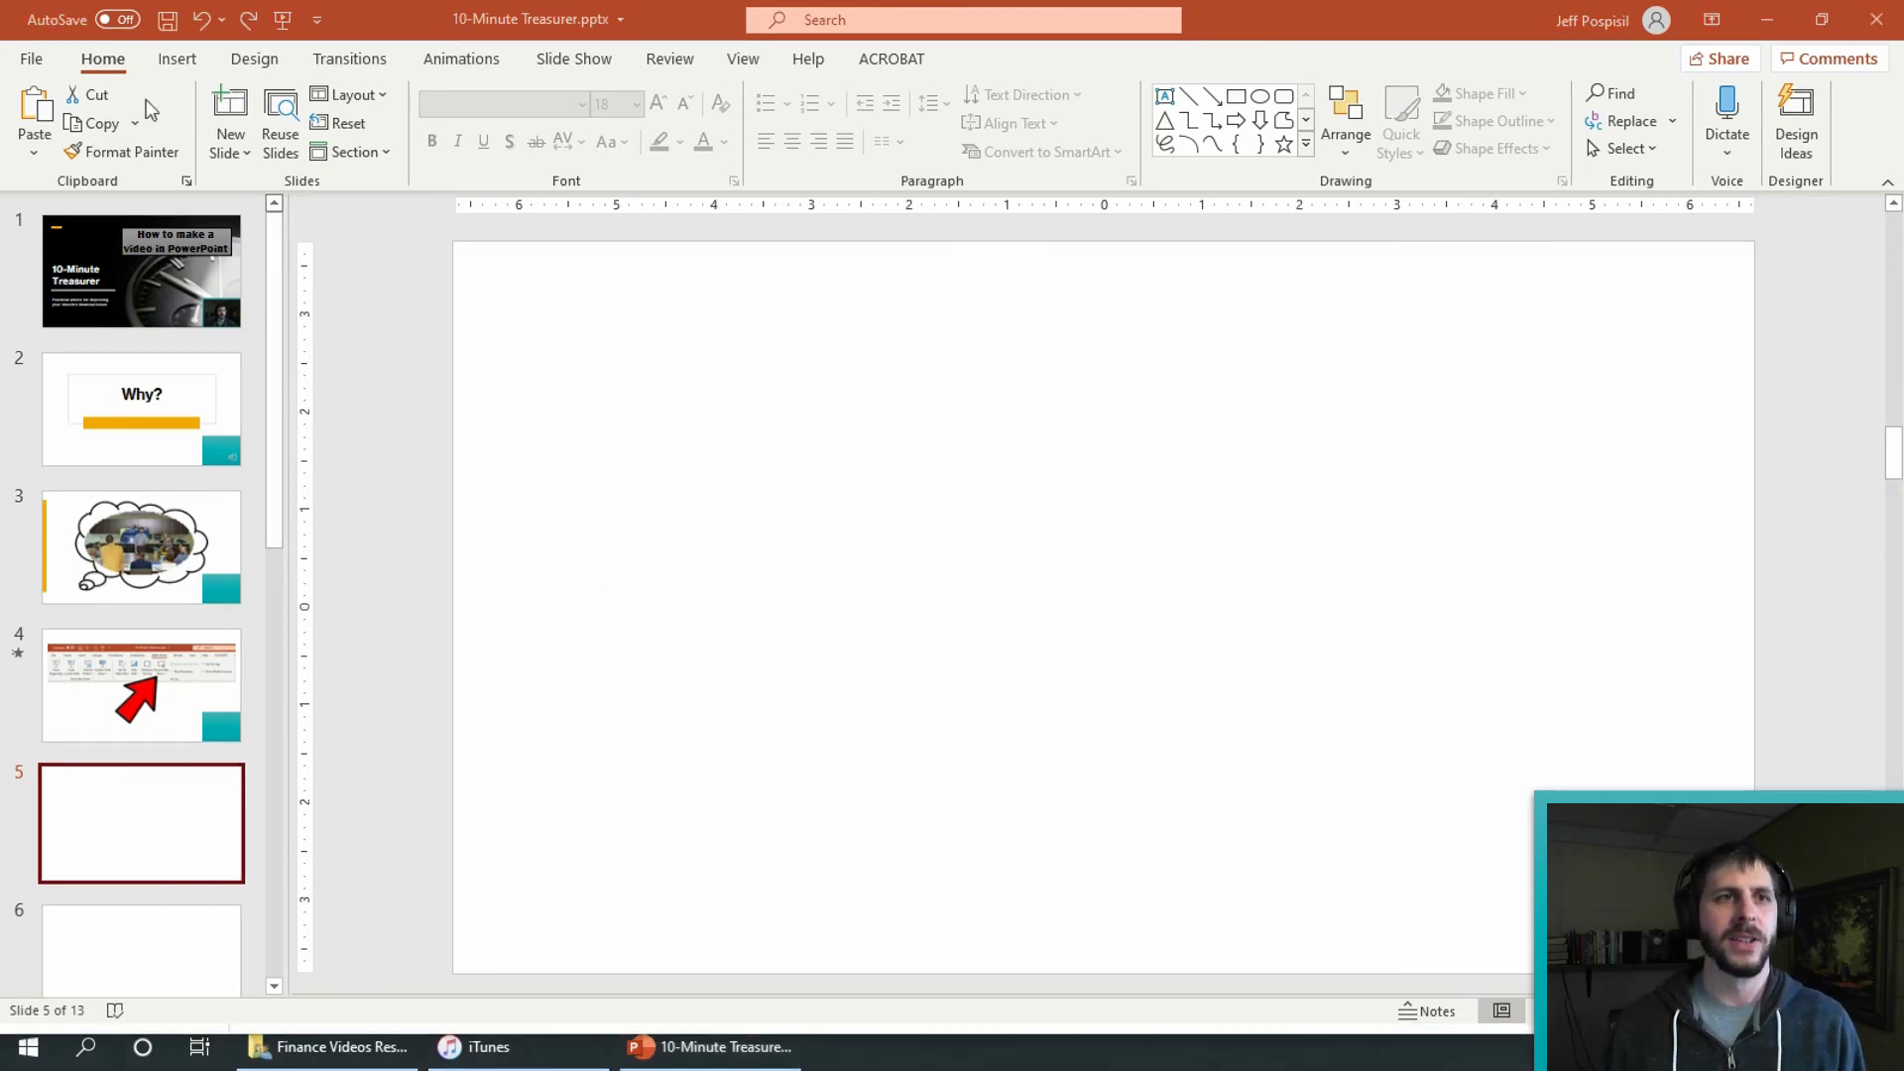
Step: Keep the .pptx format, then choose File > Export > Create a Video at Full HD (1080p)
left_click(33, 63)
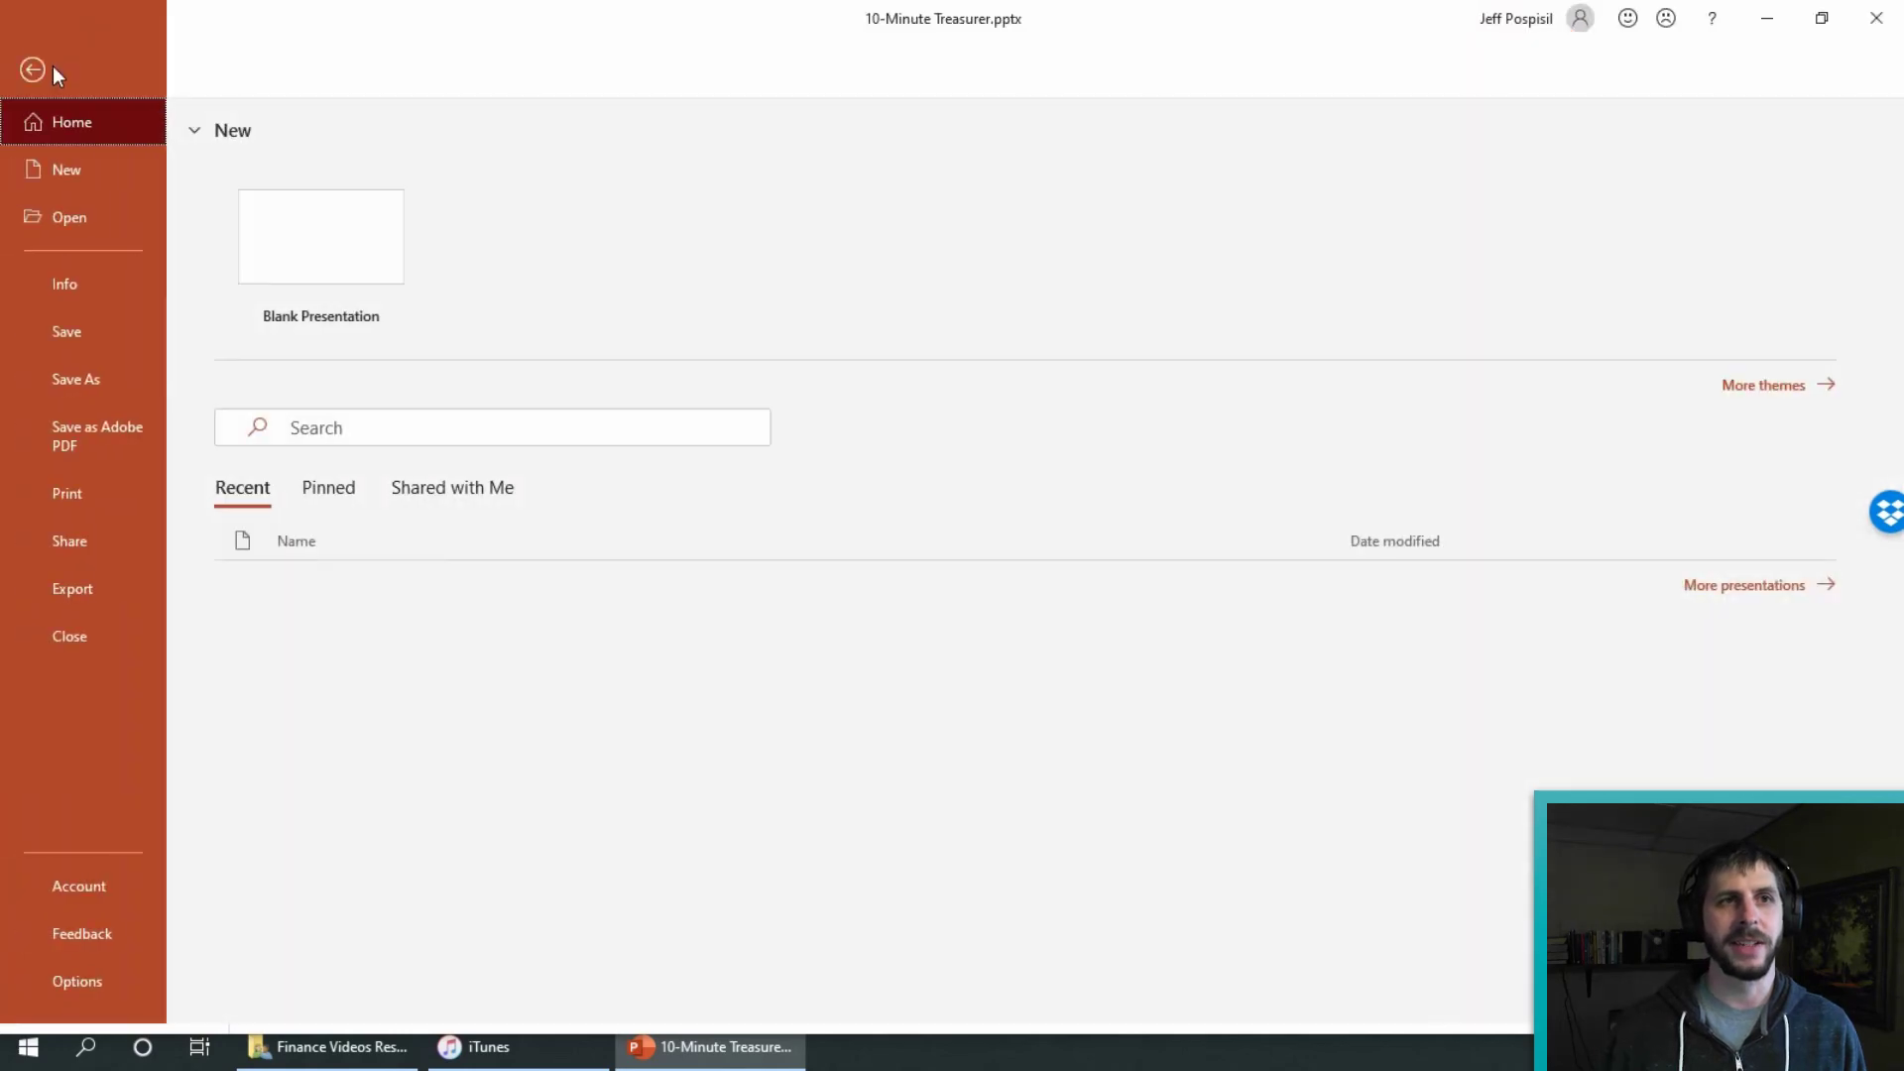
left_click(102, 379)
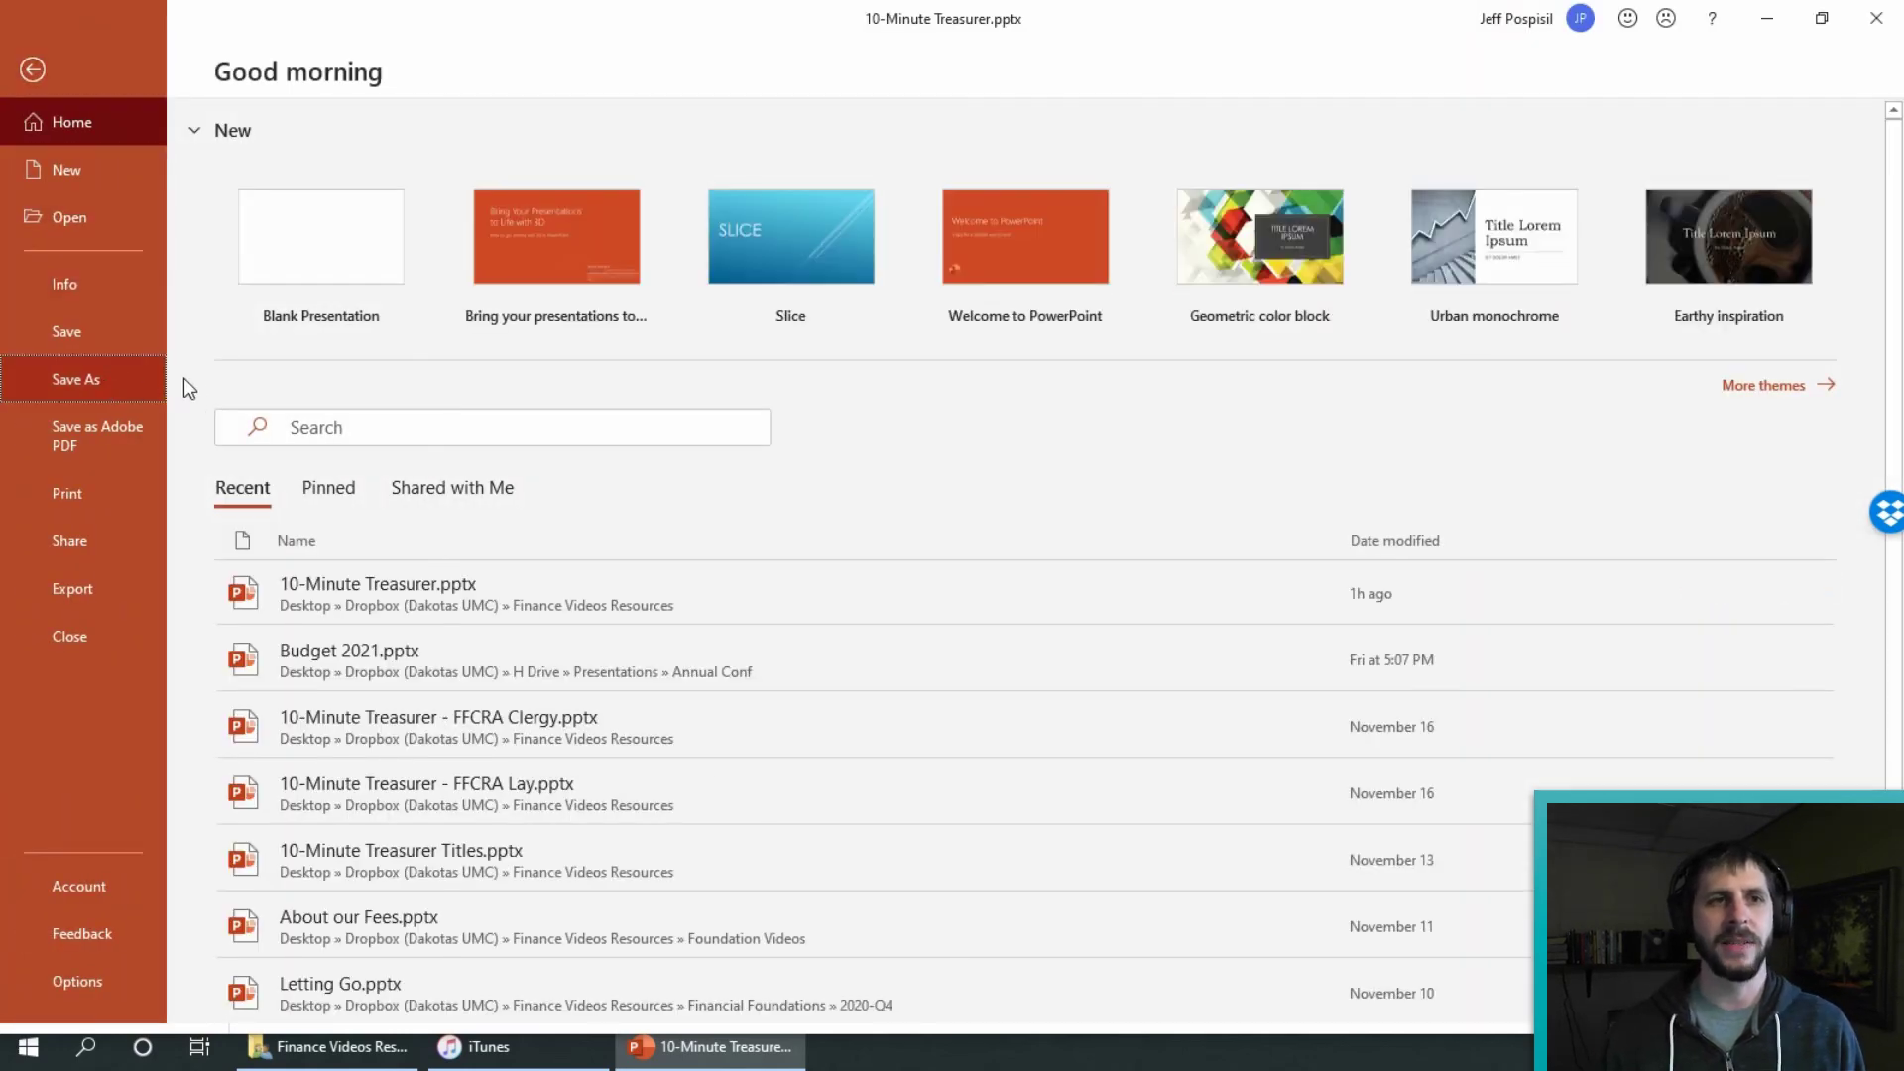
left_click(869, 214)
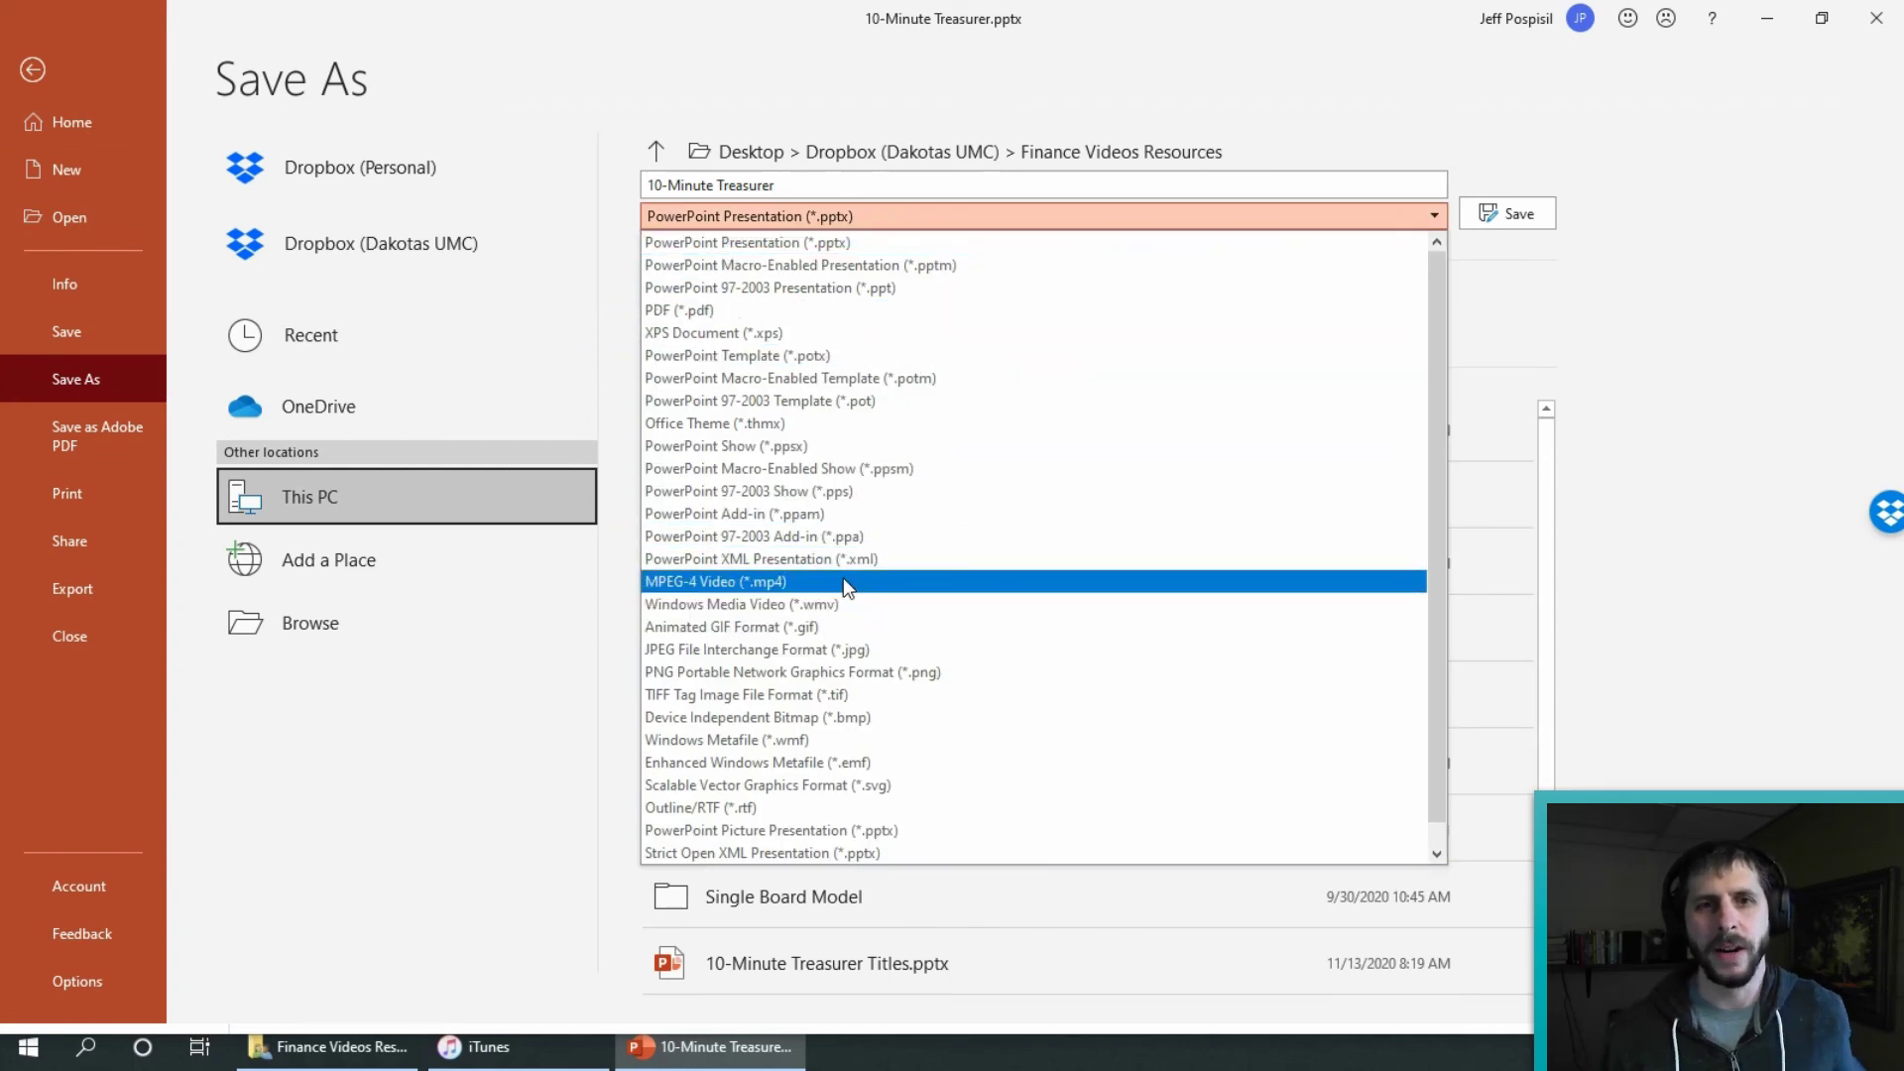
left_click(444, 718)
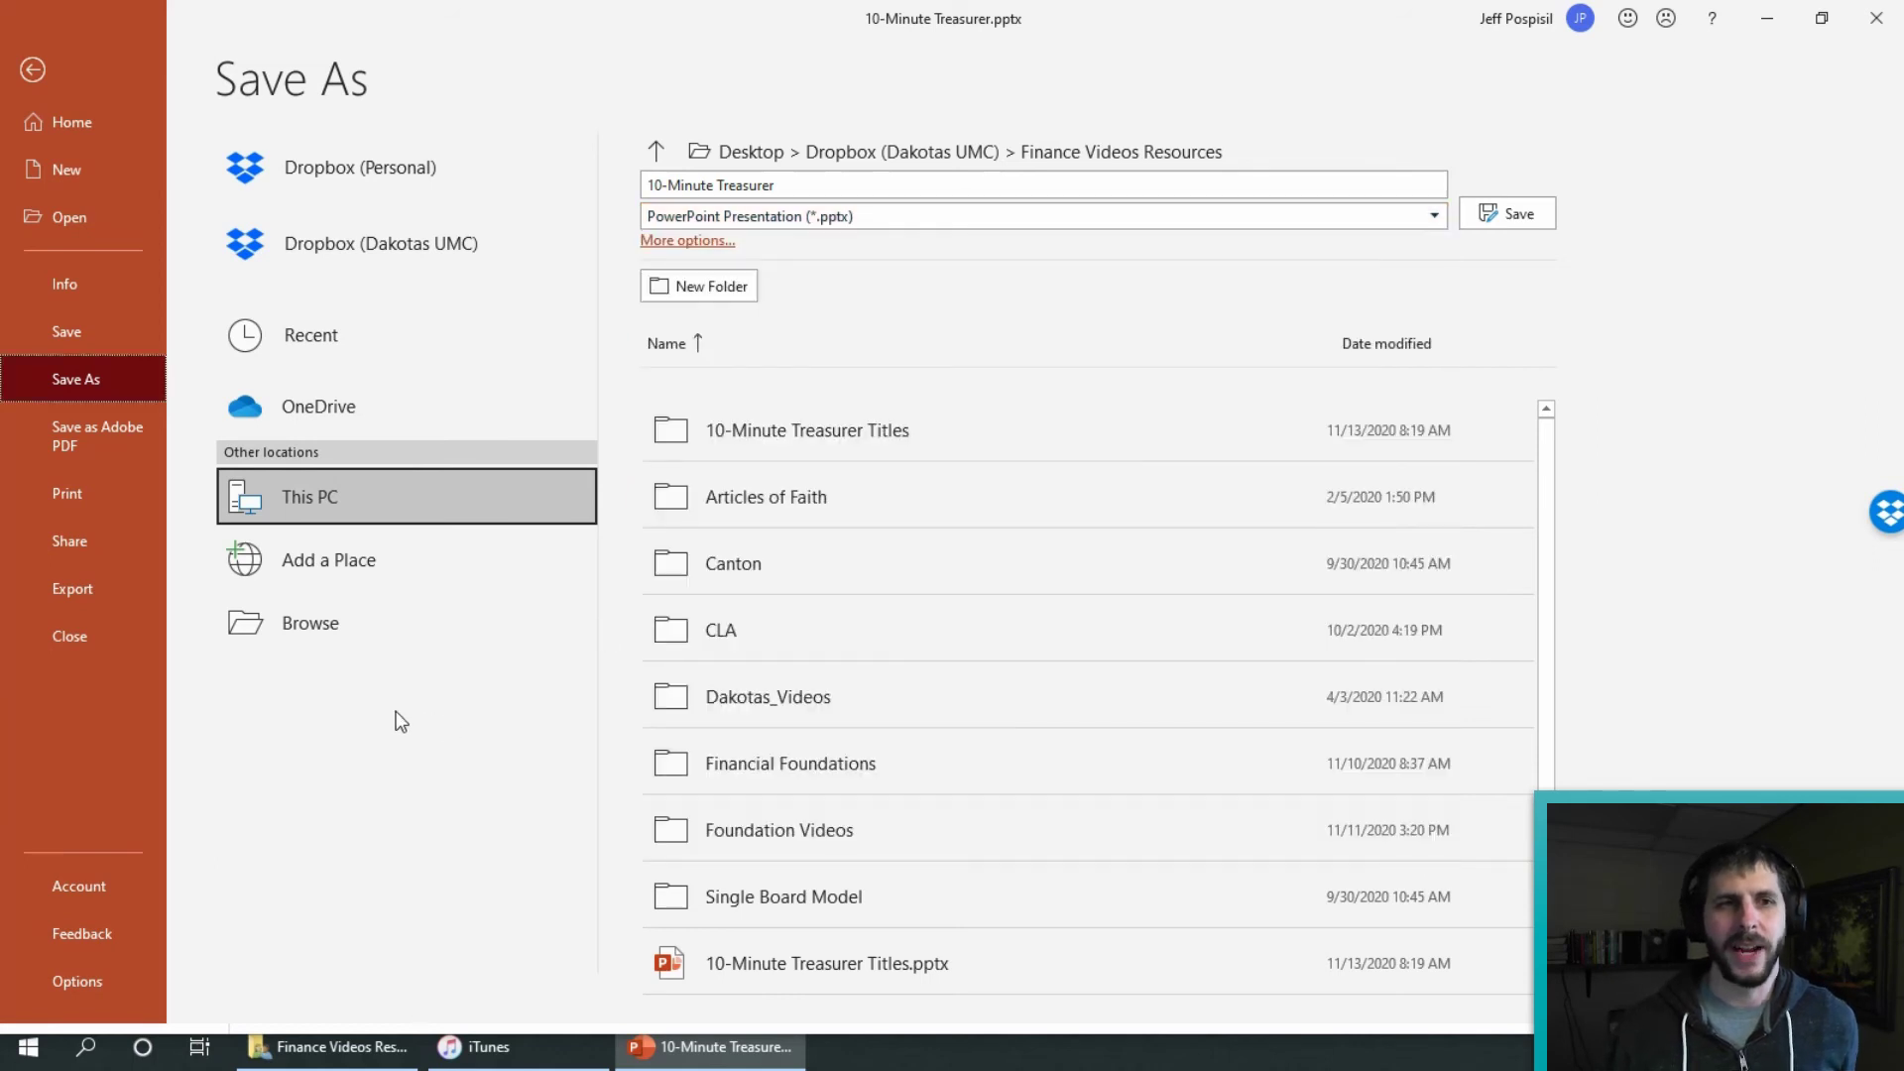
left_click(57, 595)
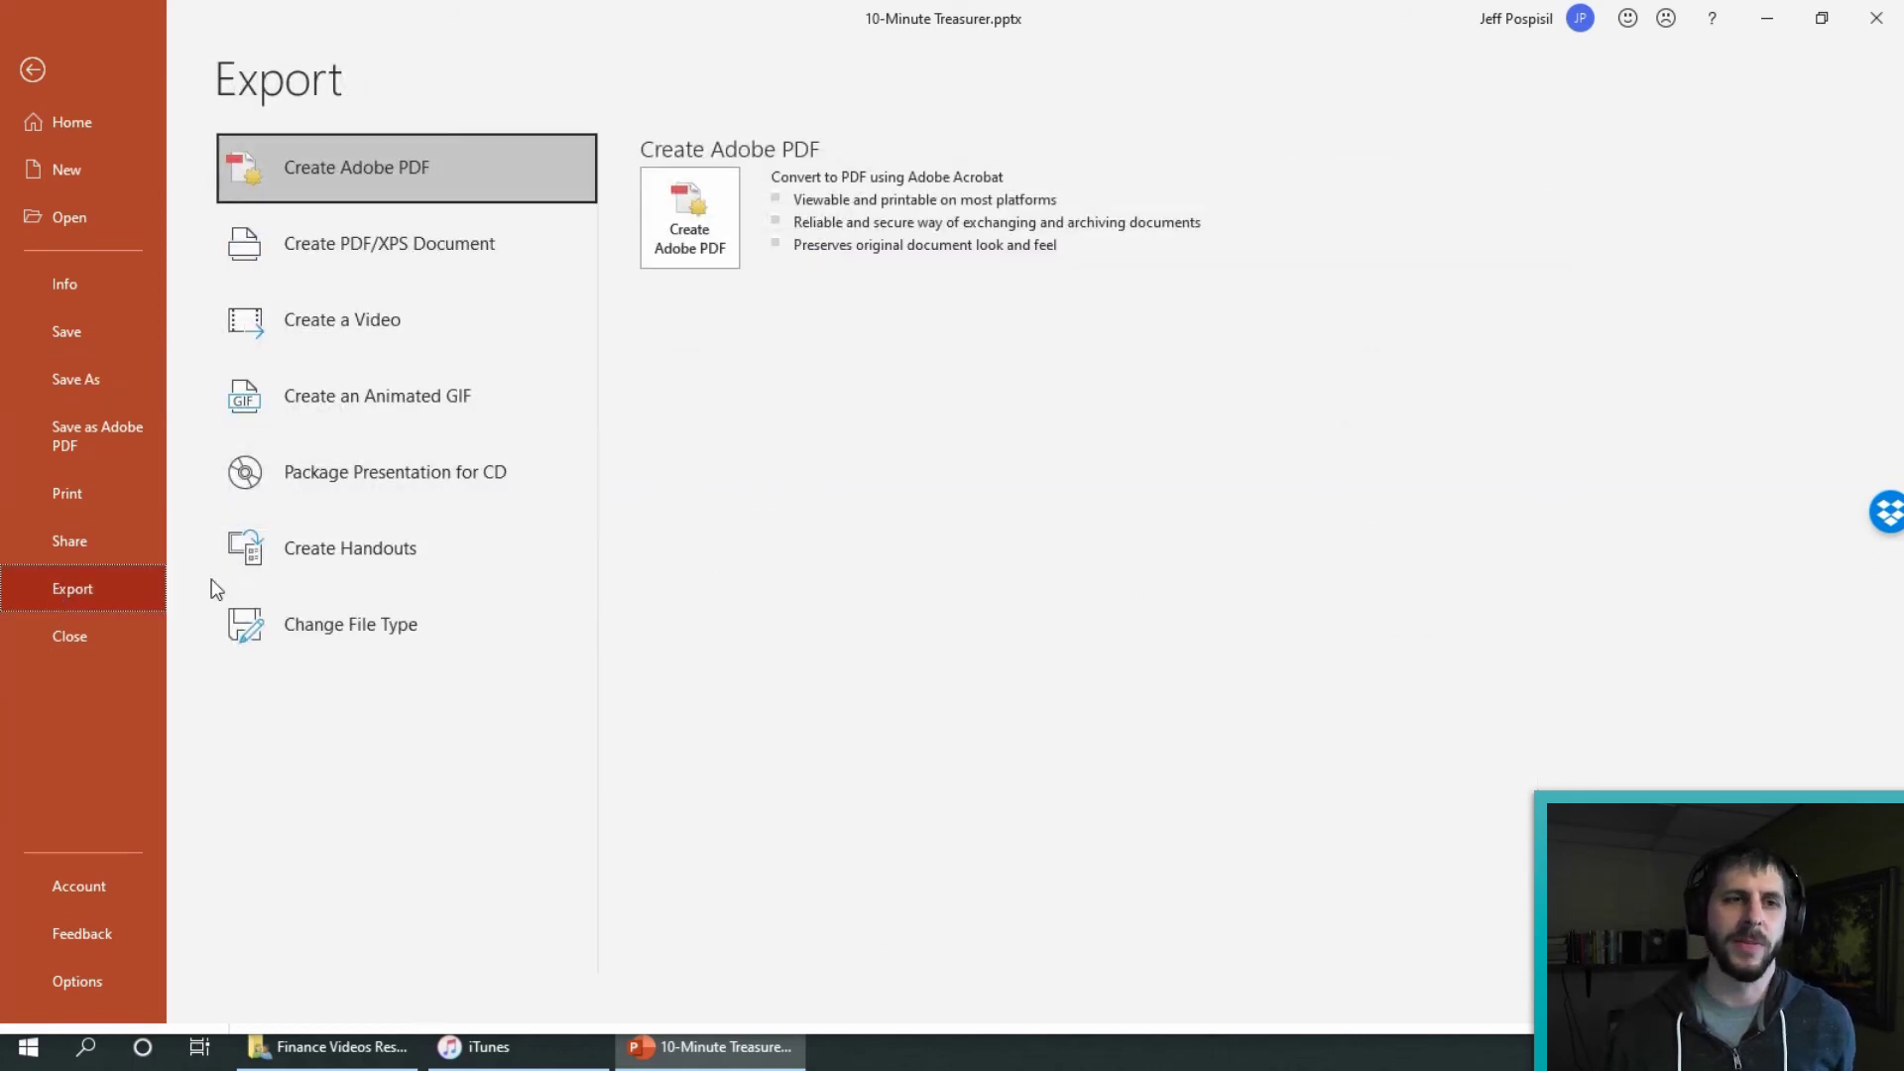
left_click(358, 322)
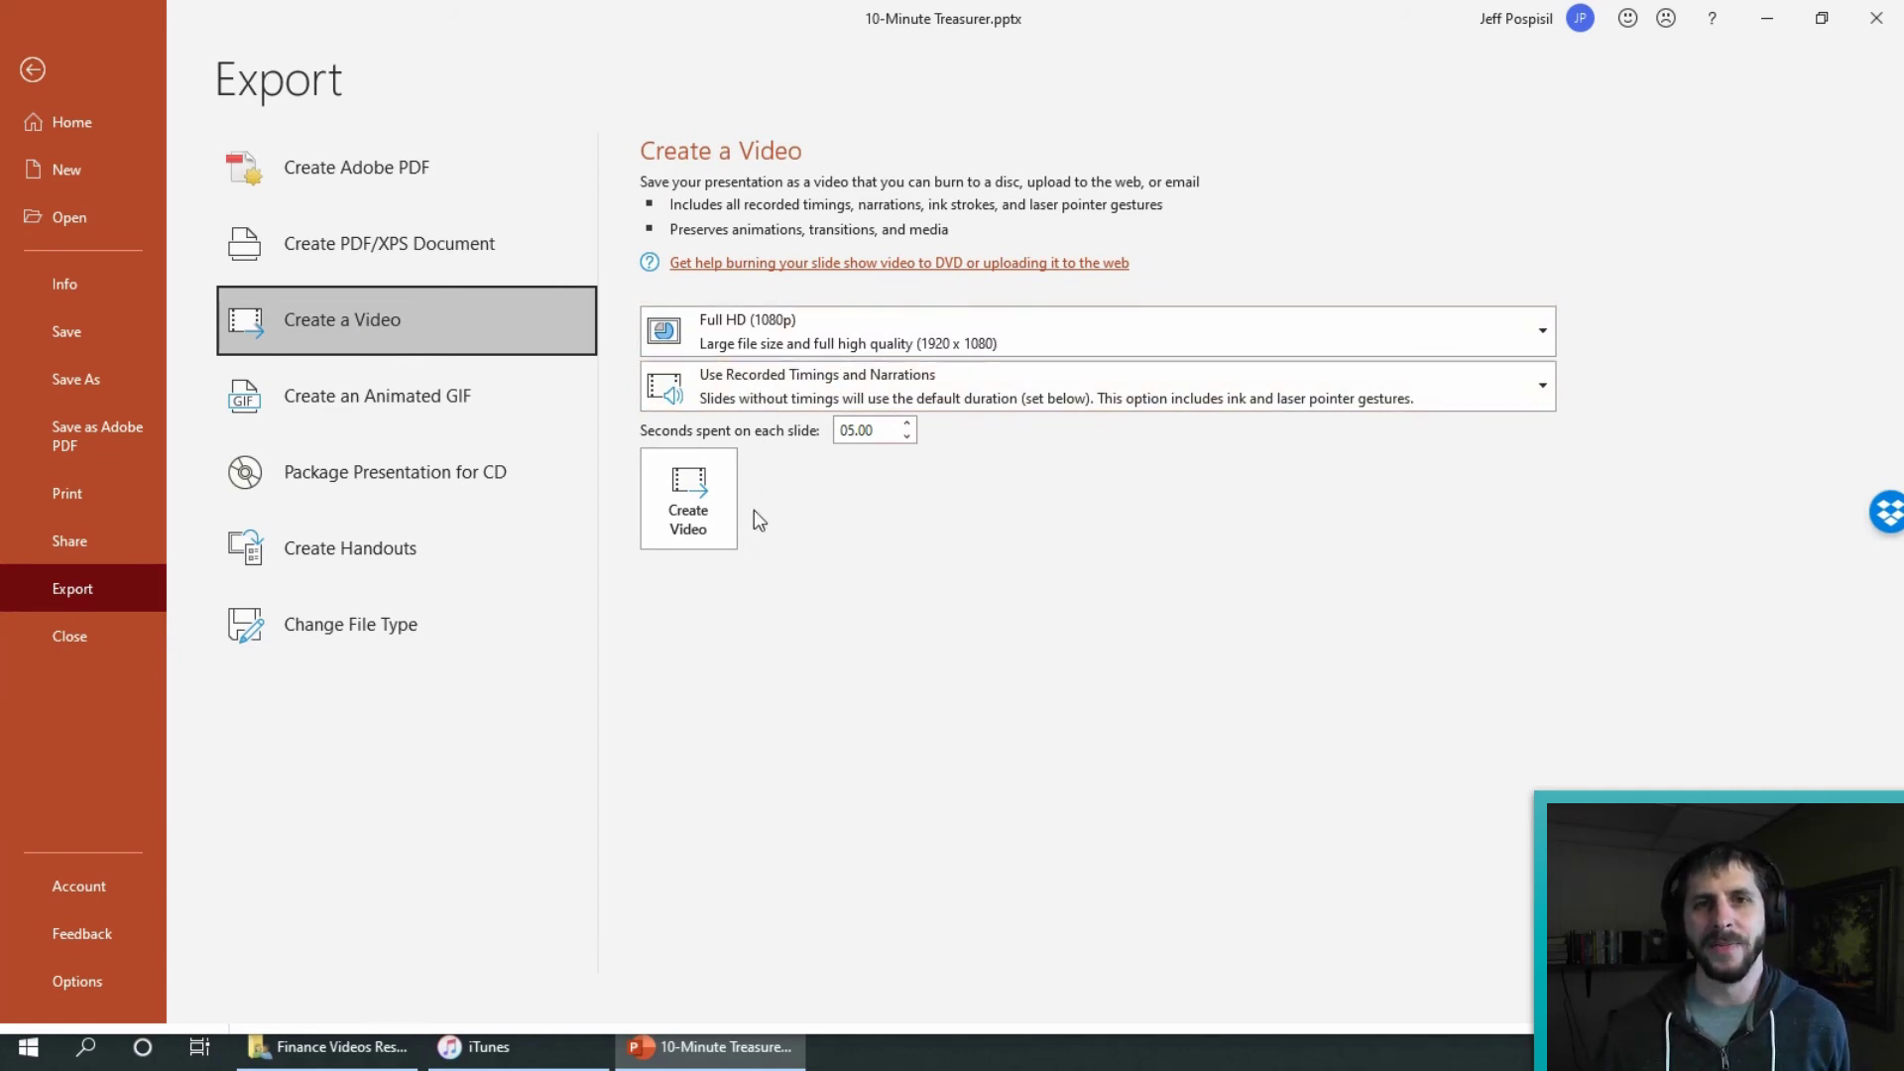
Step: Start rendering the deck as a video and return to normal editing view on slide 5
left_click(701, 519)
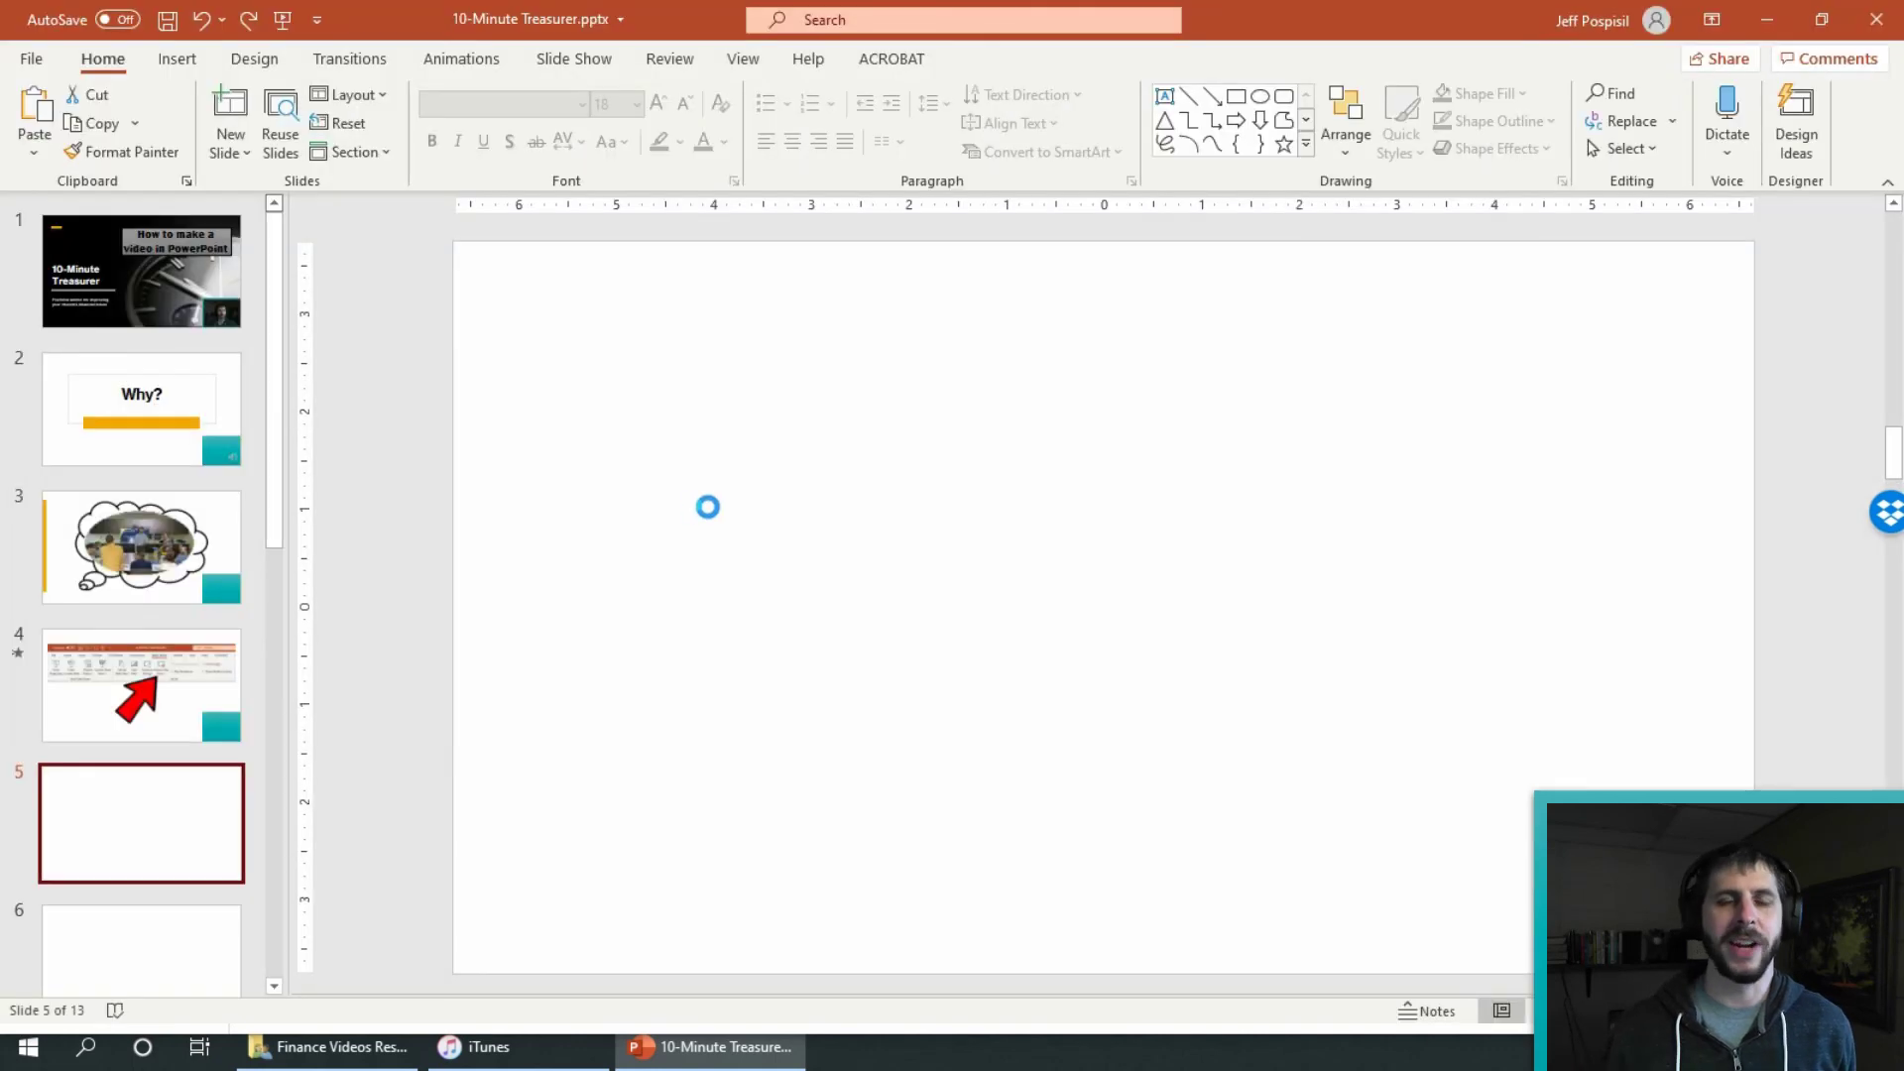